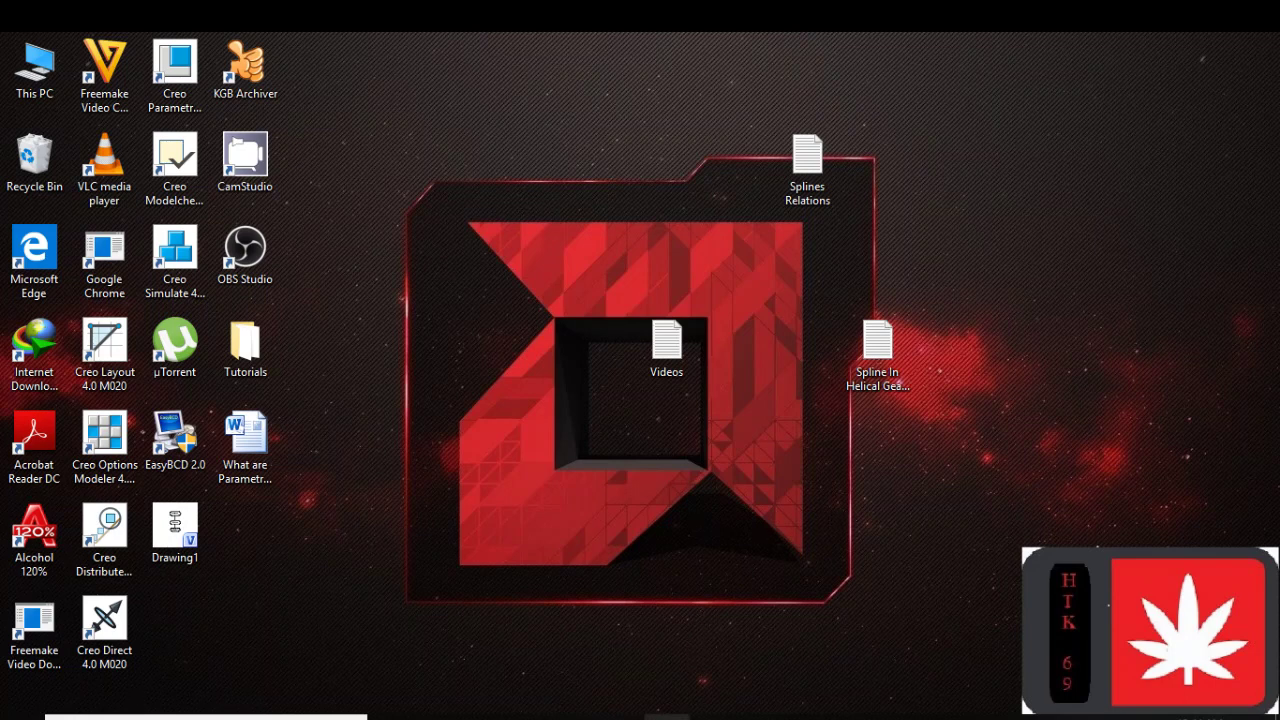
Review the spline definition and modeling parameters in the Word document, along with the Splines.png reference image
{"action": "left_click", "coordinate": [667, 717]}
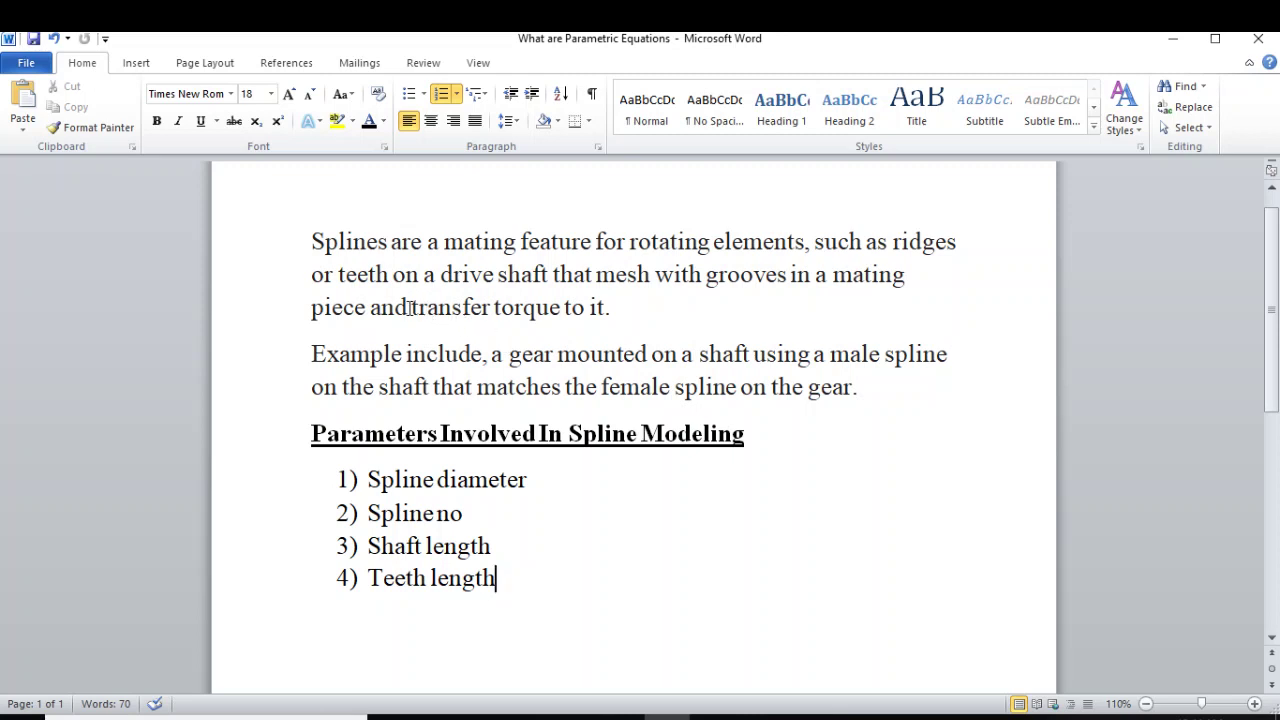
{"action": "left_click_drag", "start_coordinate": [412, 308], "coordinate": [560, 308]}
{"action": "left_click", "coordinate": [668, 311]}
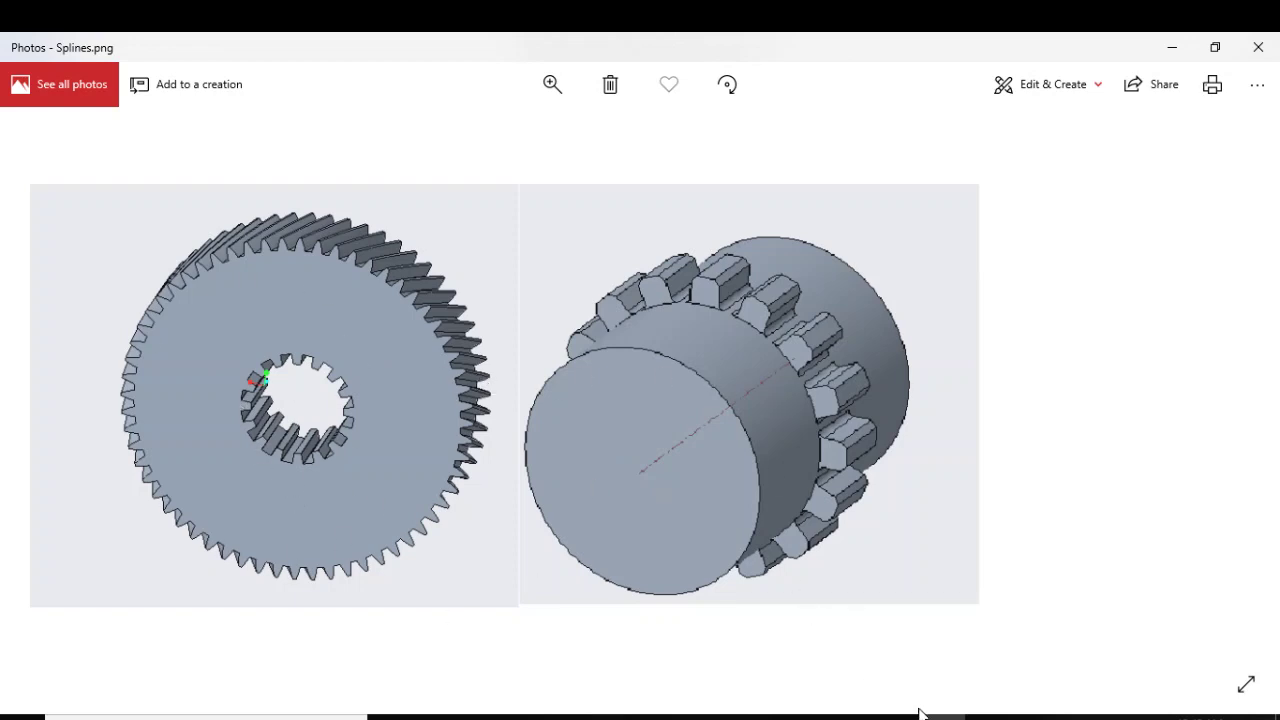
{"action": "mouse_move", "coordinate": [942, 715]}
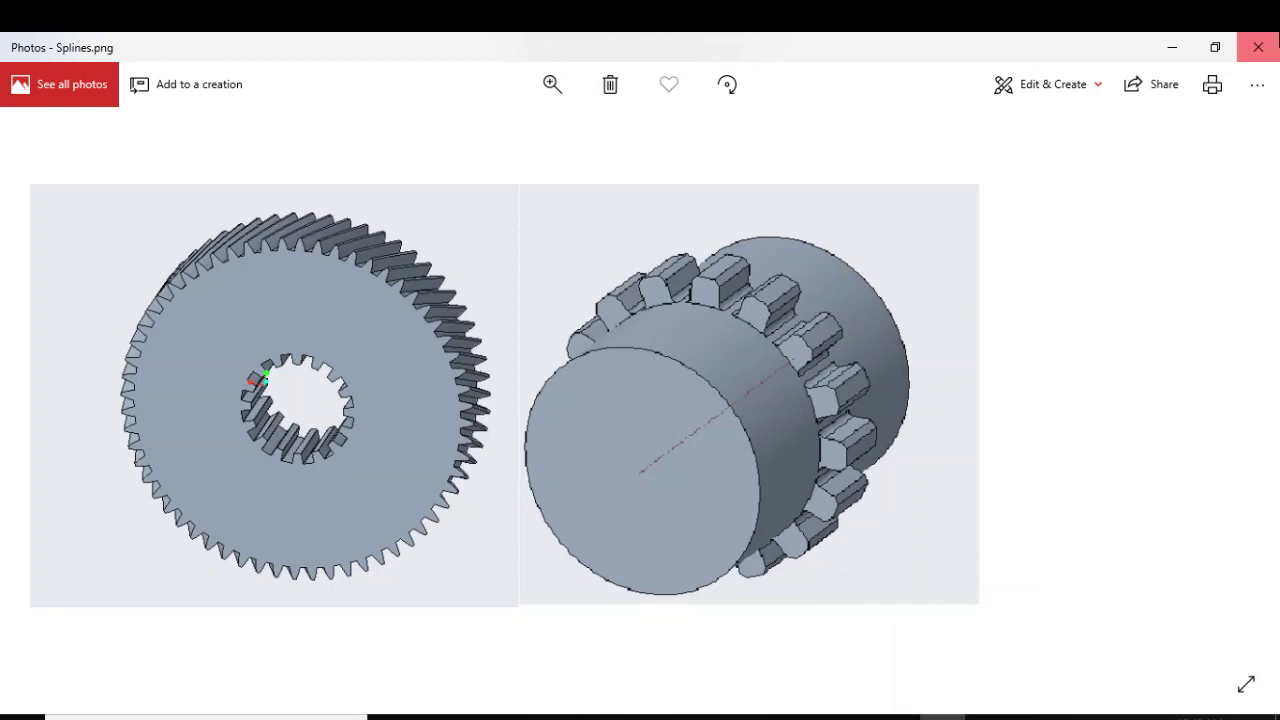
{"action": "left_click", "coordinate": [1258, 47]}
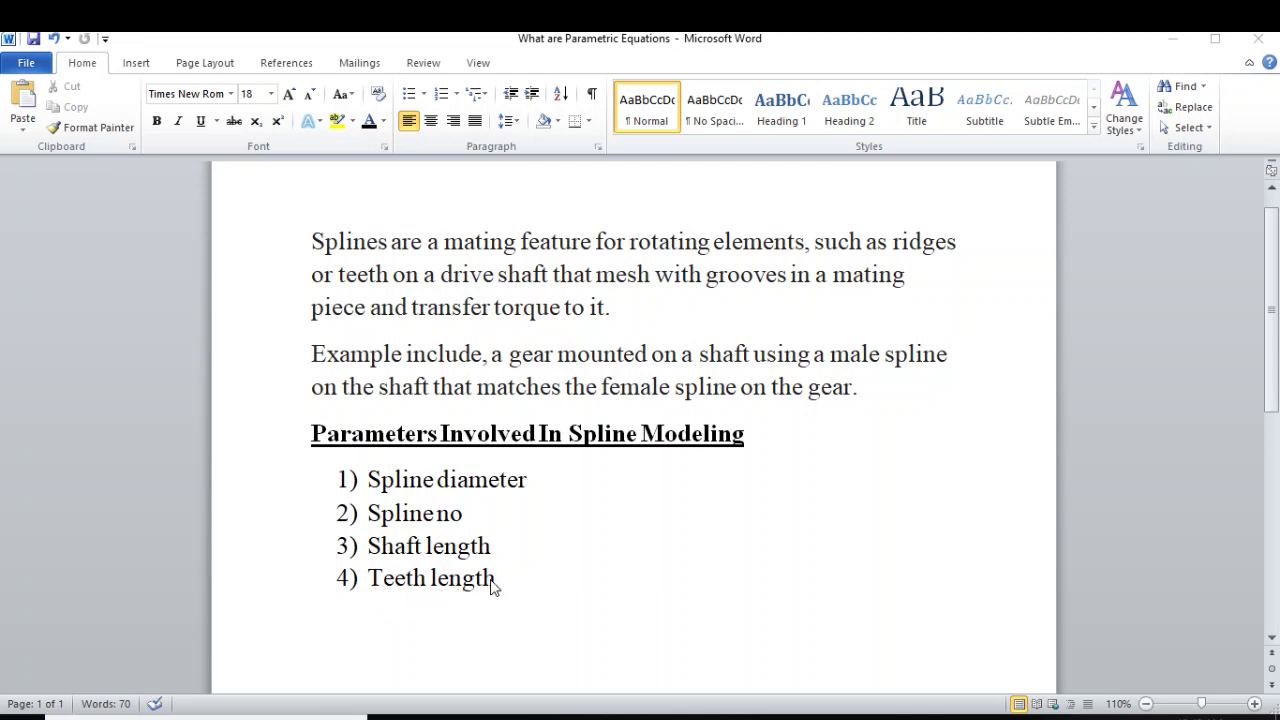
{"action": "left_click", "coordinate": [1175, 39]}
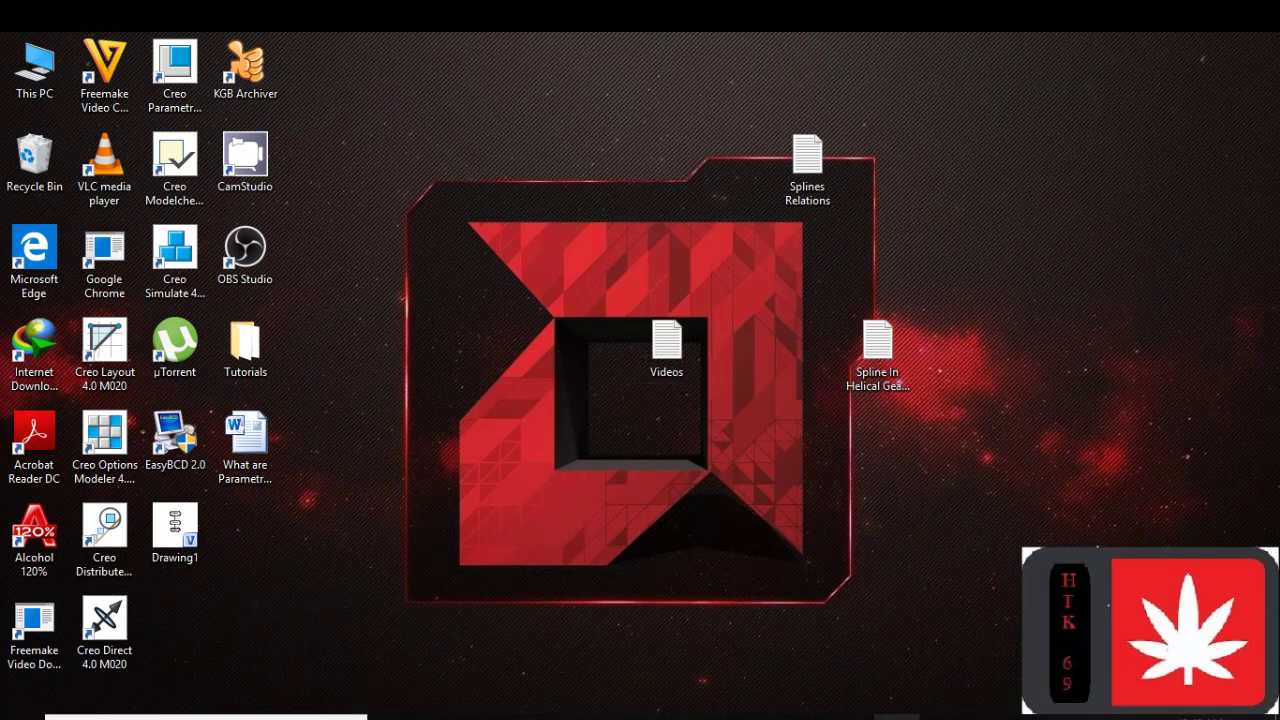
Switch to Creo Parametric and create a solid part named S_1 from the mmns_part_solid template instead of the default
{"action": "left_click", "coordinate": [897, 717]}
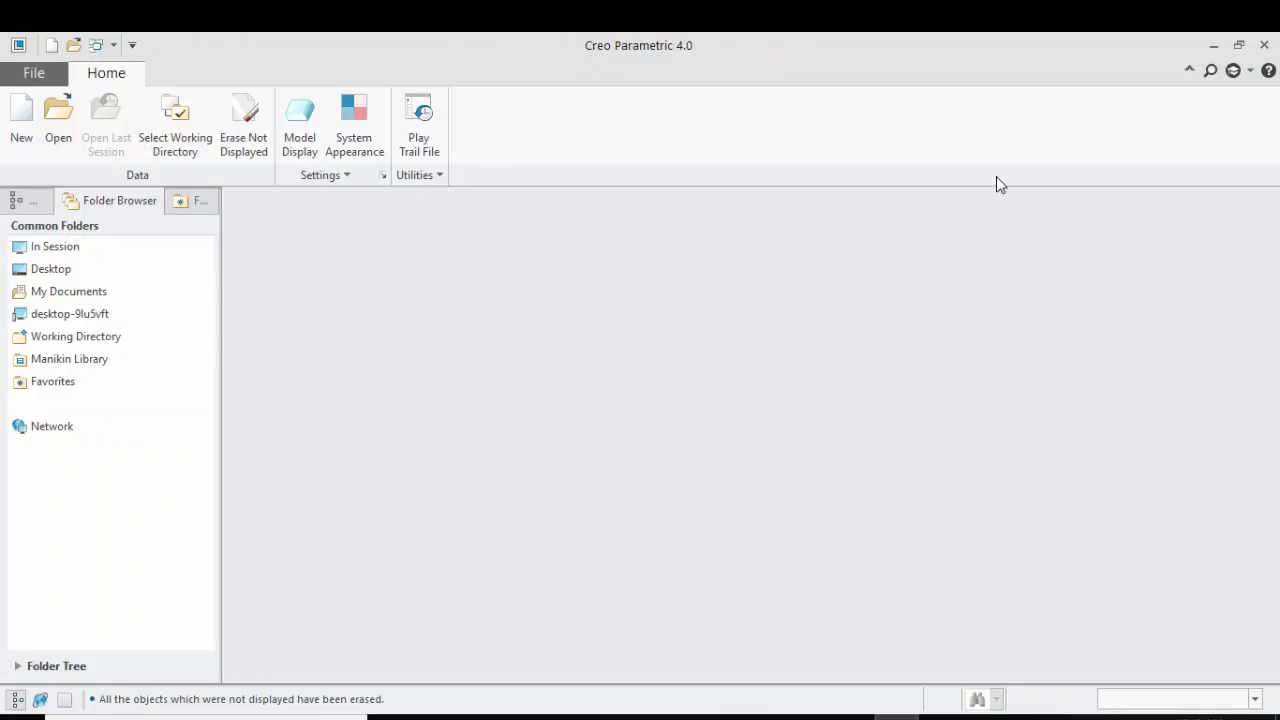
{"action": "left_click", "coordinate": [21, 118]}
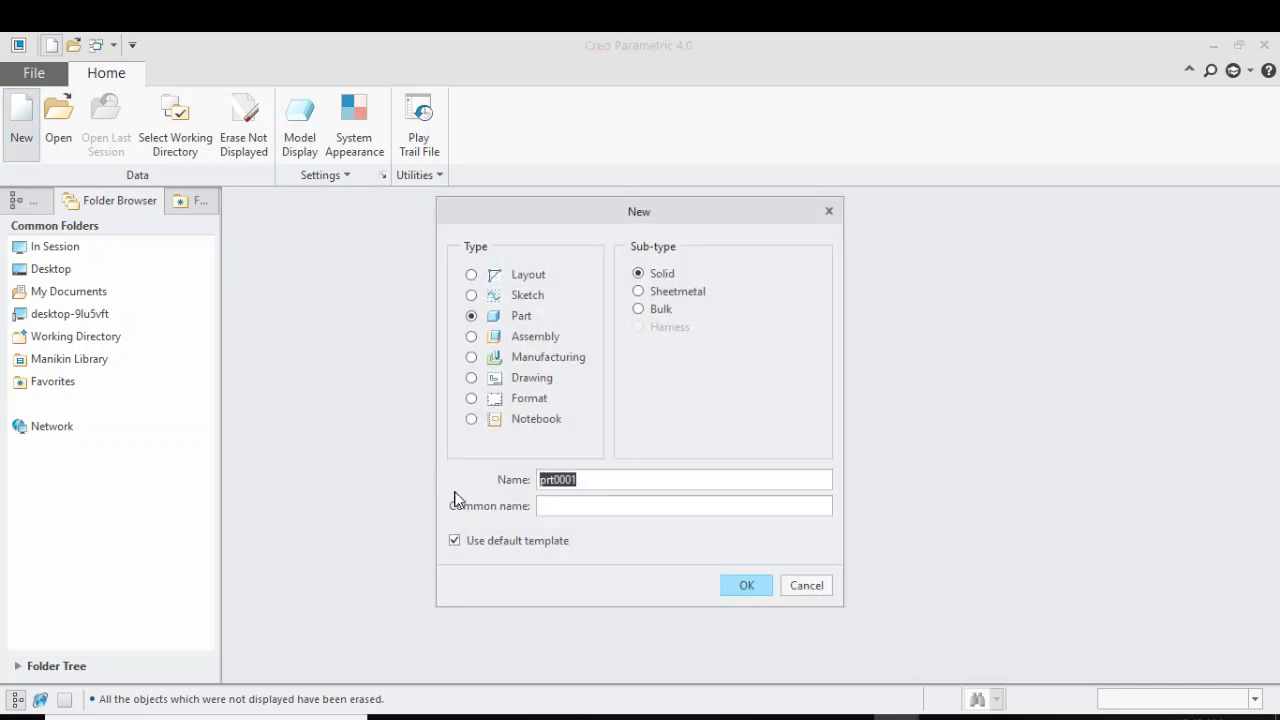
{"action": "left_click", "coordinate": [475, 540]}
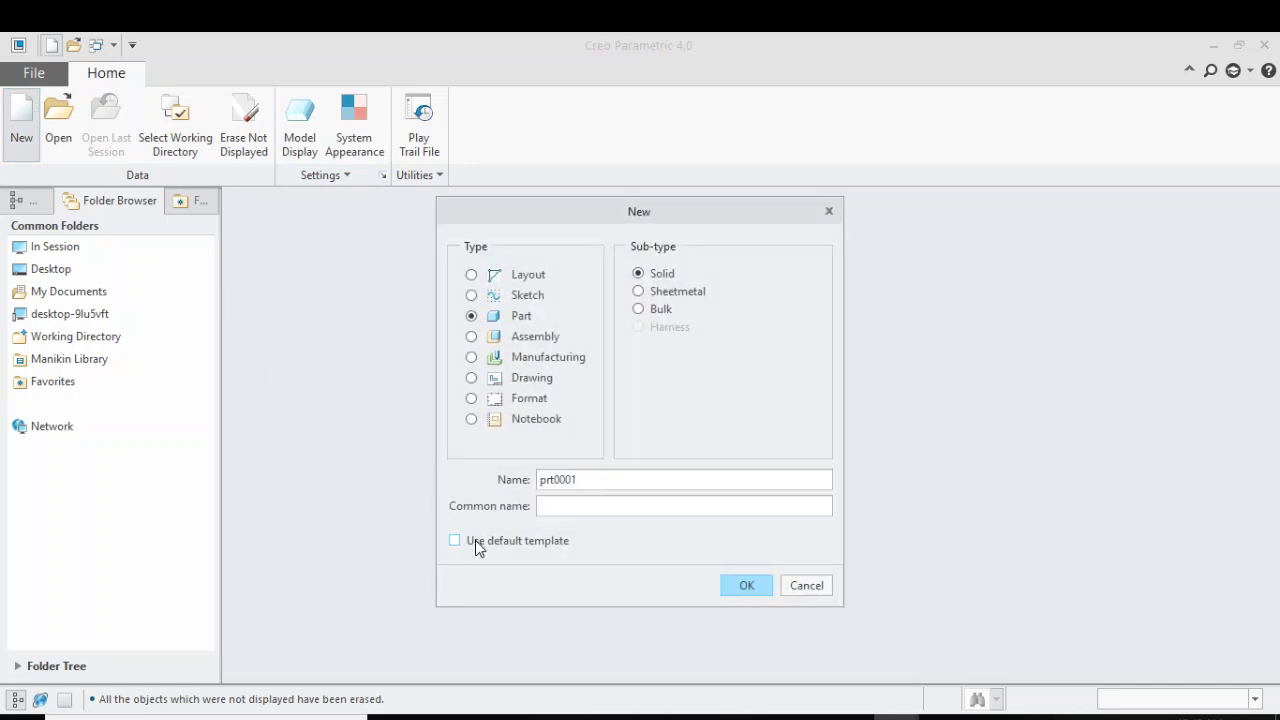
{"action": "double_click", "coordinate": [593, 480]}
{"action": "type", "text": "S_1"}
{"action": "left_click", "coordinate": [743, 588]}
{"action": "scroll", "coordinate": [538, 290], "scroll_direction": "down", "scroll_amount": 2}
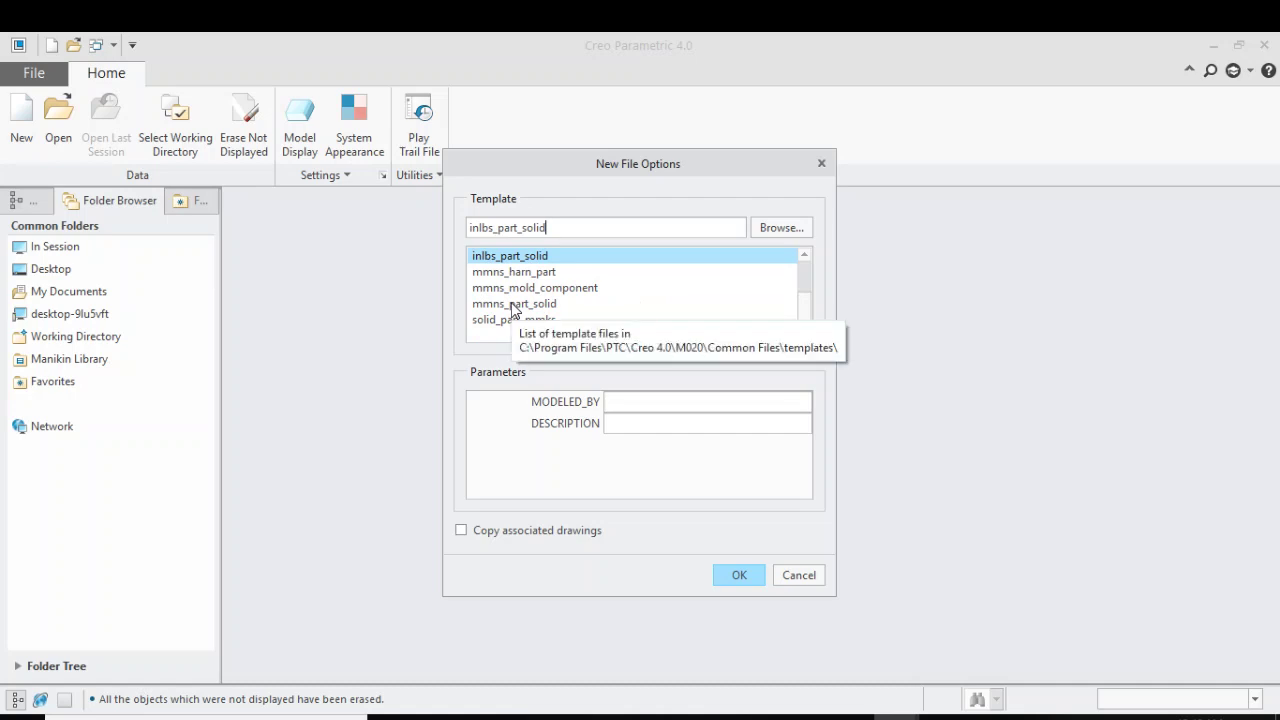
{"action": "left_click", "coordinate": [513, 304]}
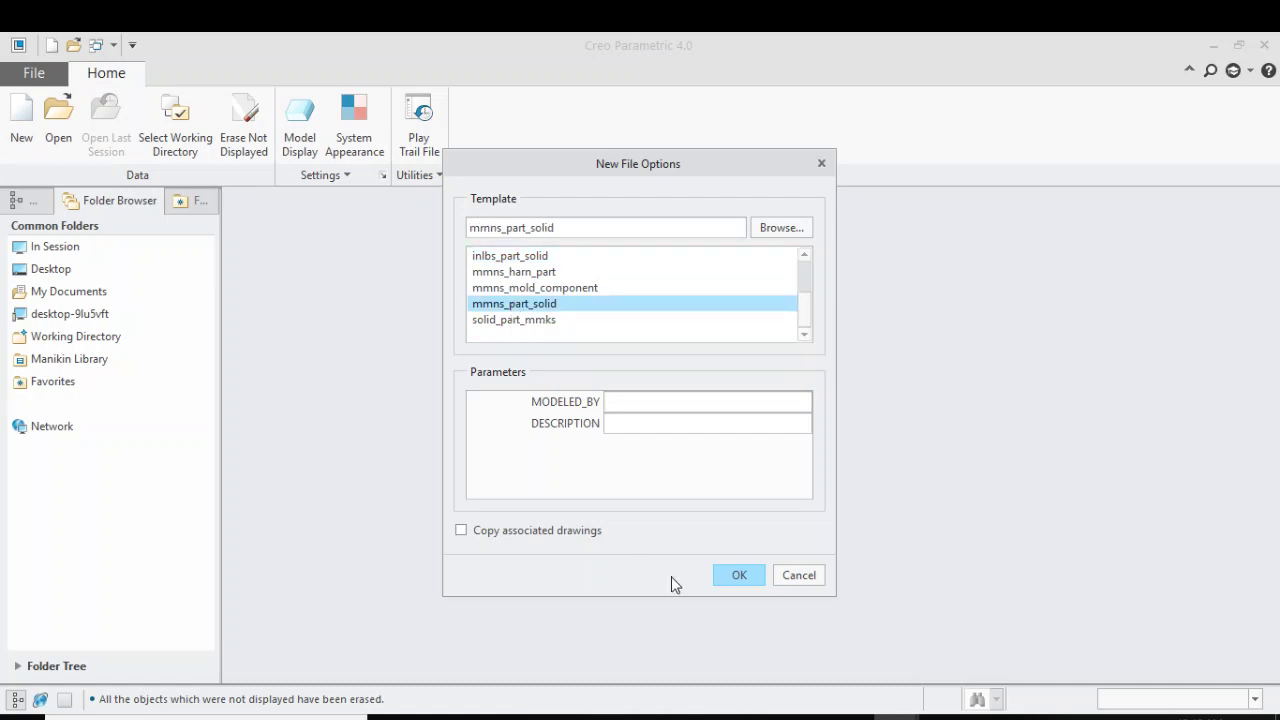
{"action": "left_click", "coordinate": [736, 578]}
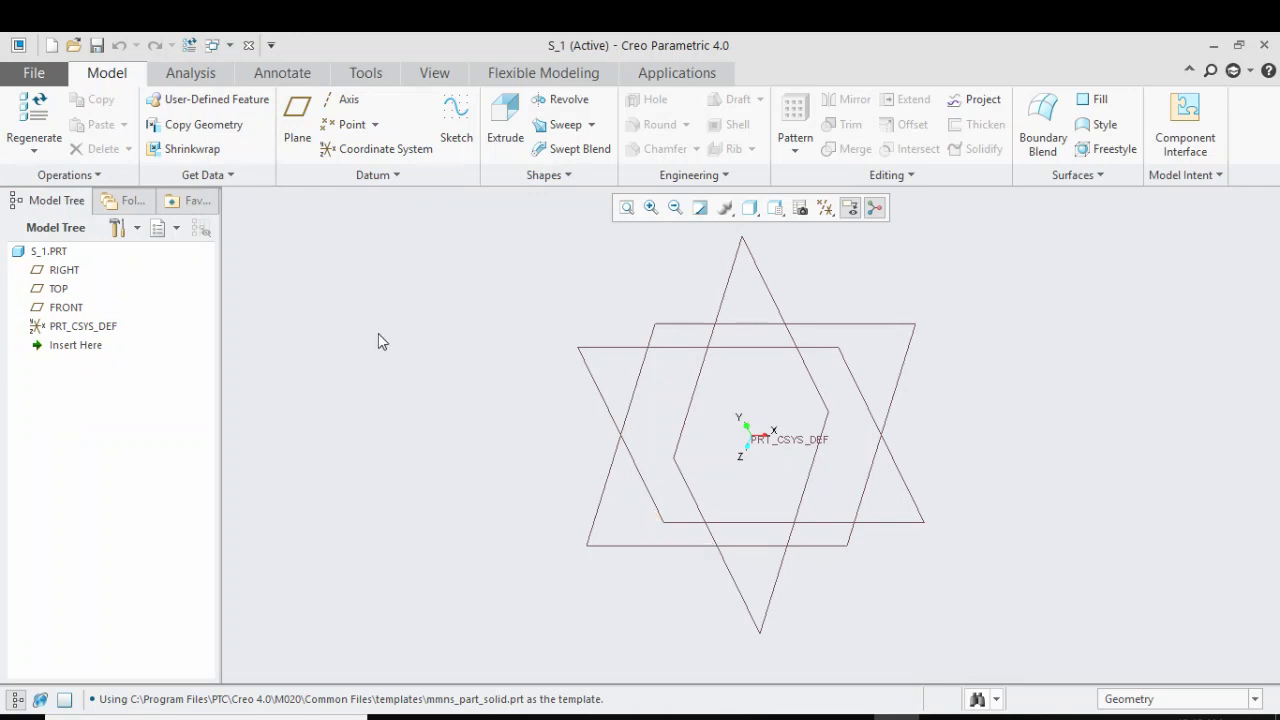
Open the Splines Relations text file in Notepad and review its listed spline parameters and relations
{"action": "left_click", "coordinate": [1213, 45]}
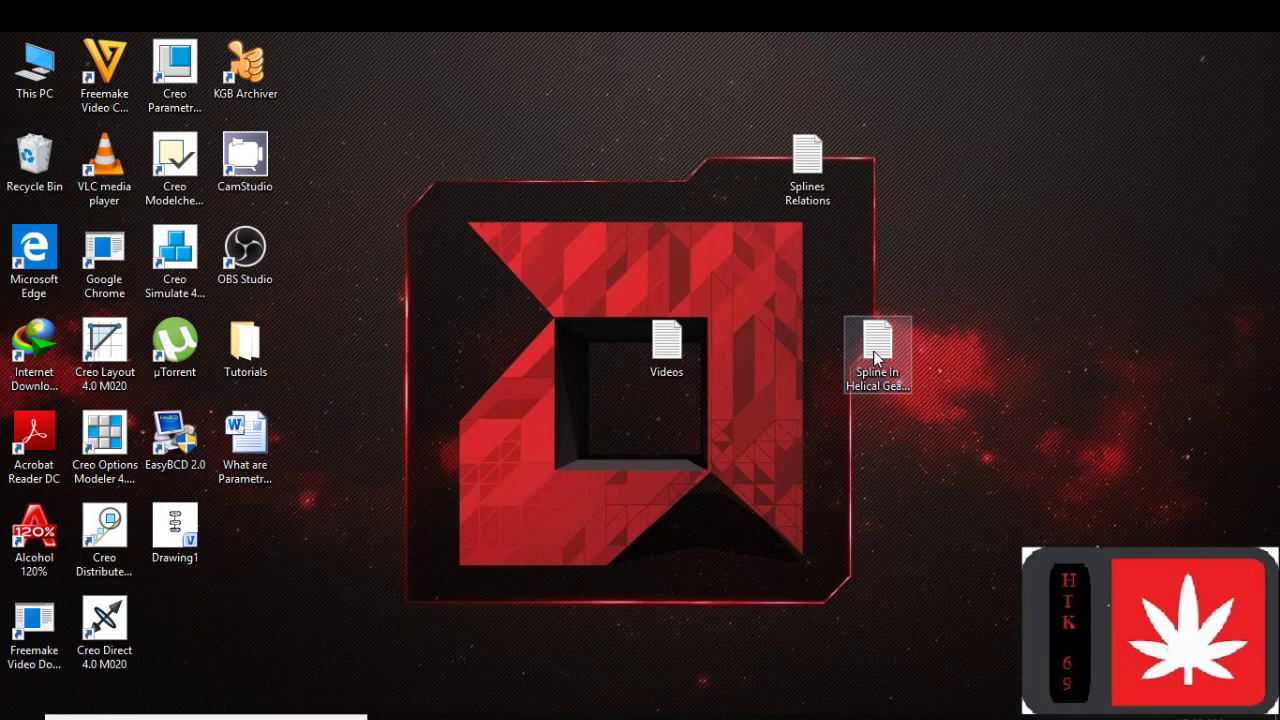
{"action": "double_click", "coordinate": [810, 180]}
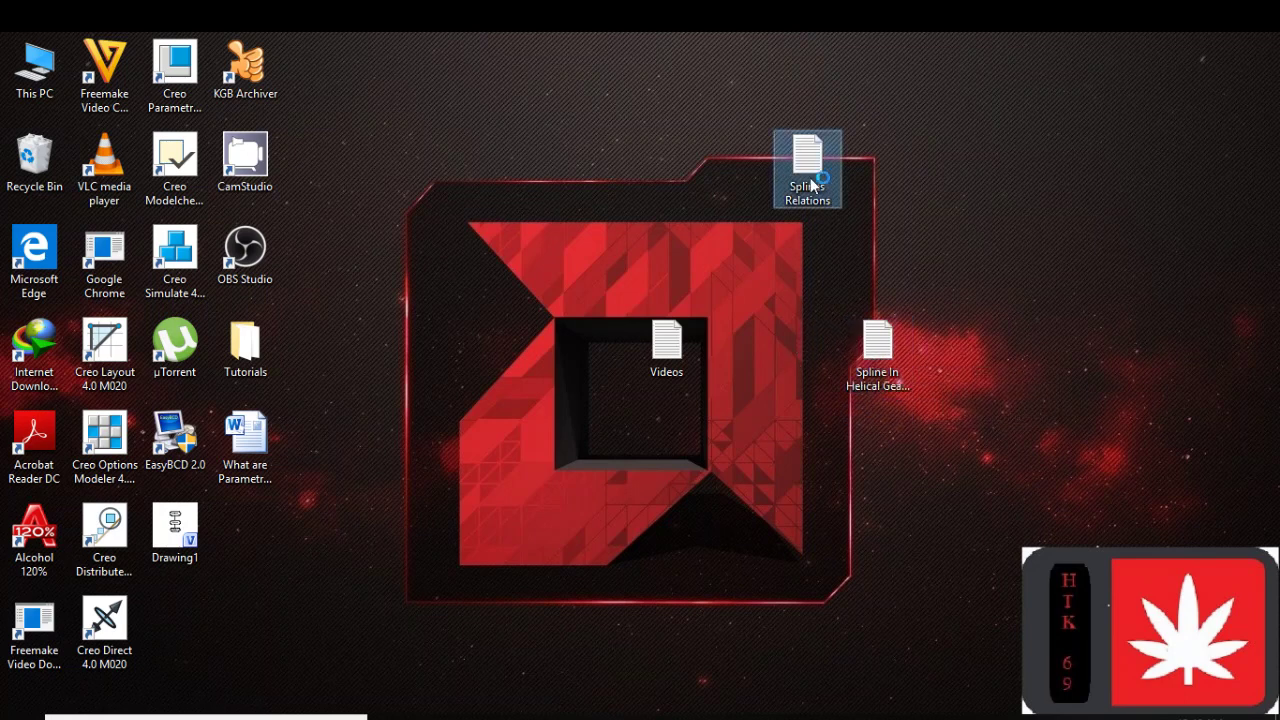
{"action": "left_click", "coordinate": [552, 153]}
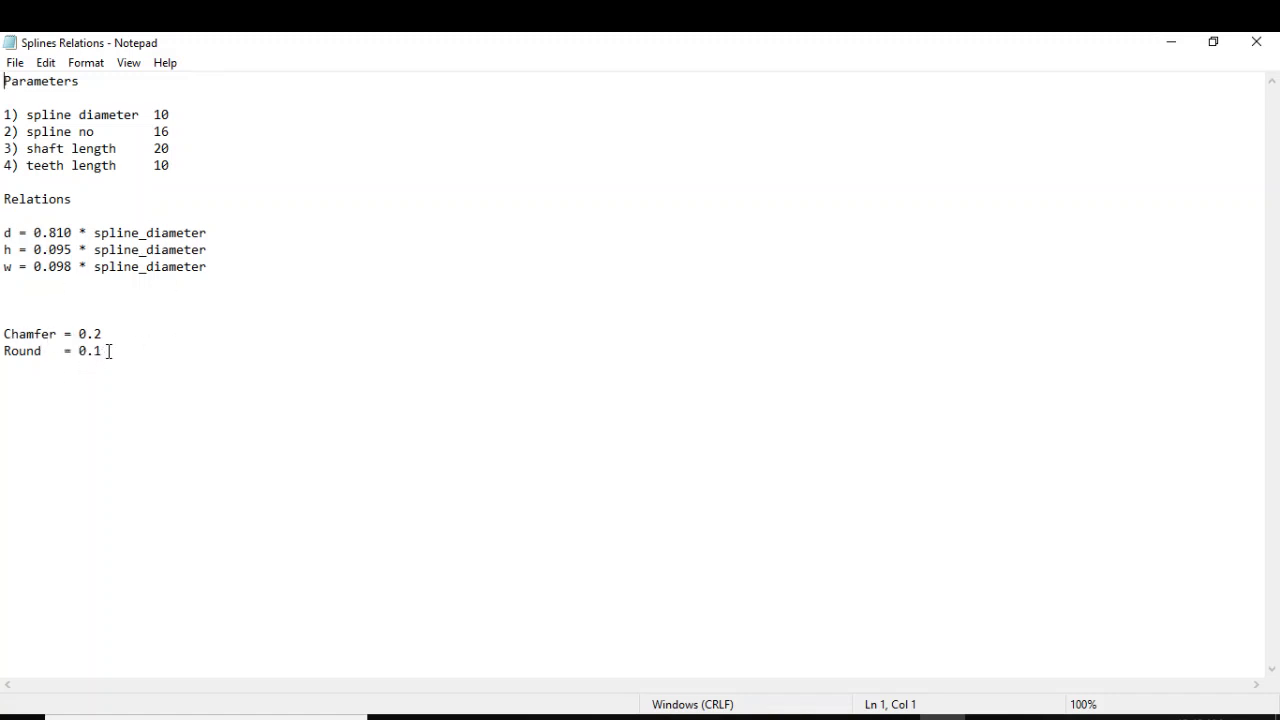
{"action": "left_click", "coordinate": [181, 169]}
{"action": "left_click_drag", "start_coordinate": [181, 169], "coordinate": [2, 112]}
{"action": "left_click_drag", "start_coordinate": [212, 267], "coordinate": [2, 230]}
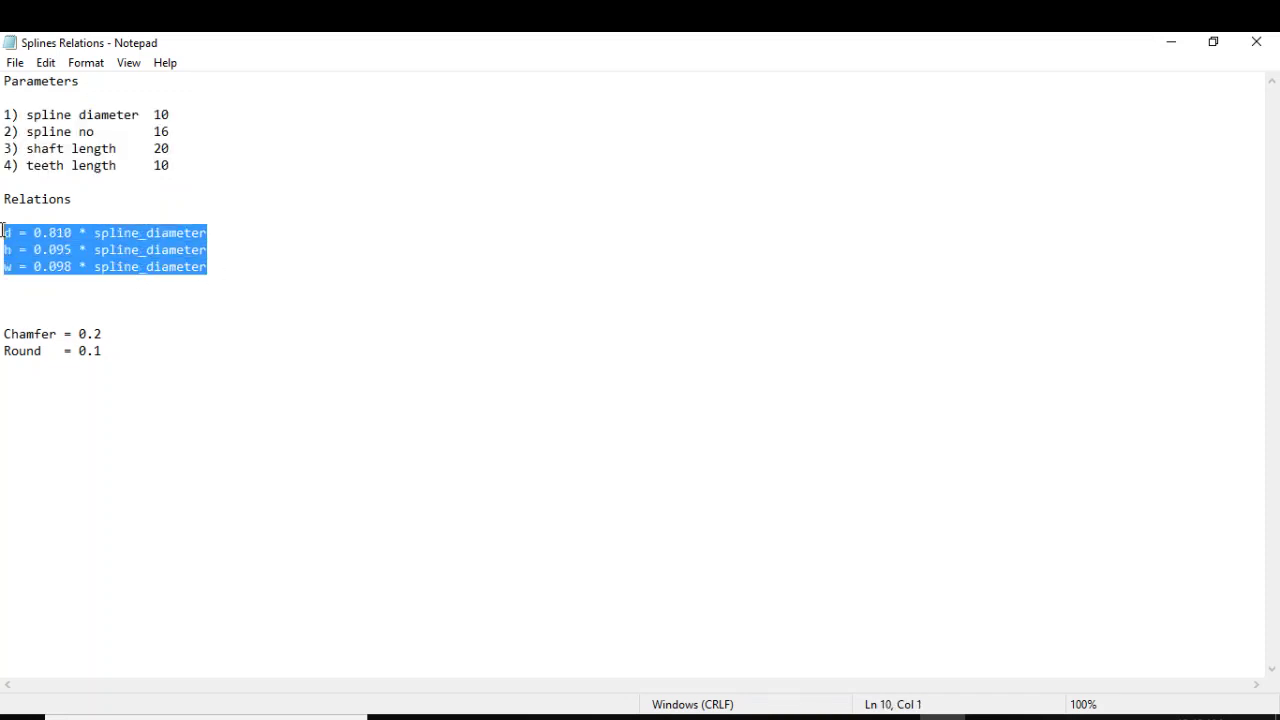
{"action": "left_click", "coordinate": [276, 160]}
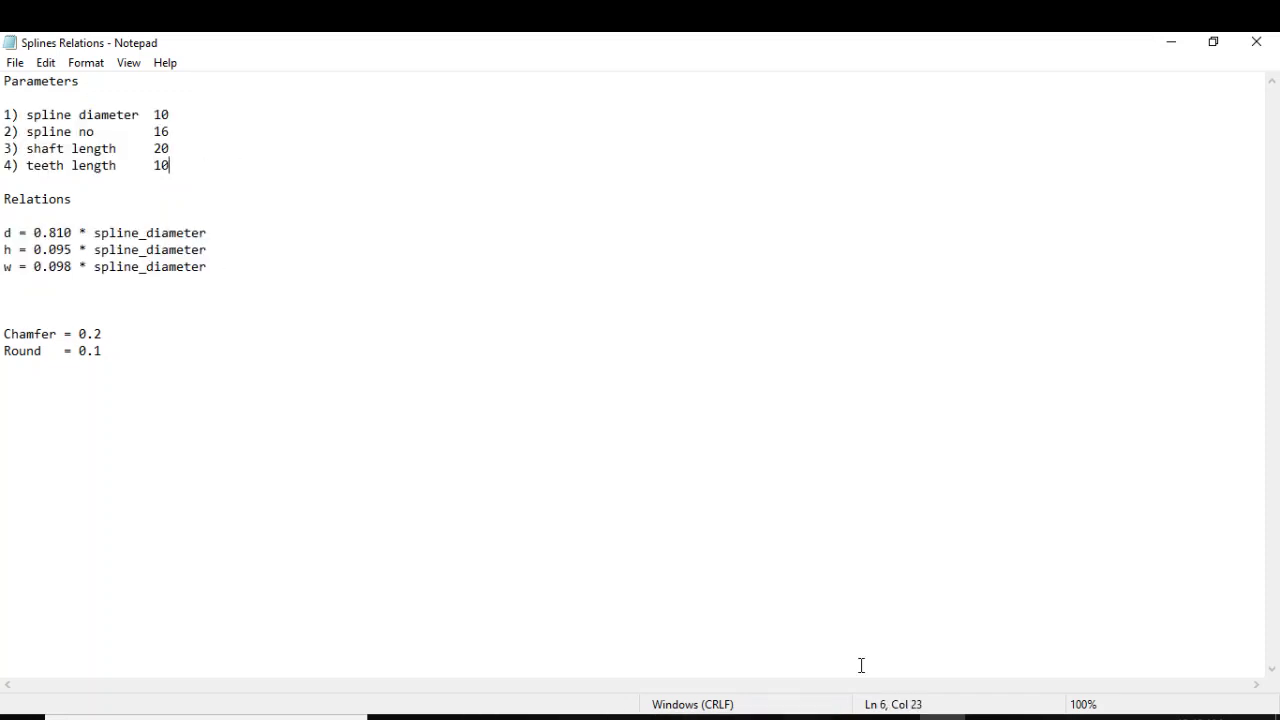
{"action": "left_click", "coordinate": [1170, 43]}
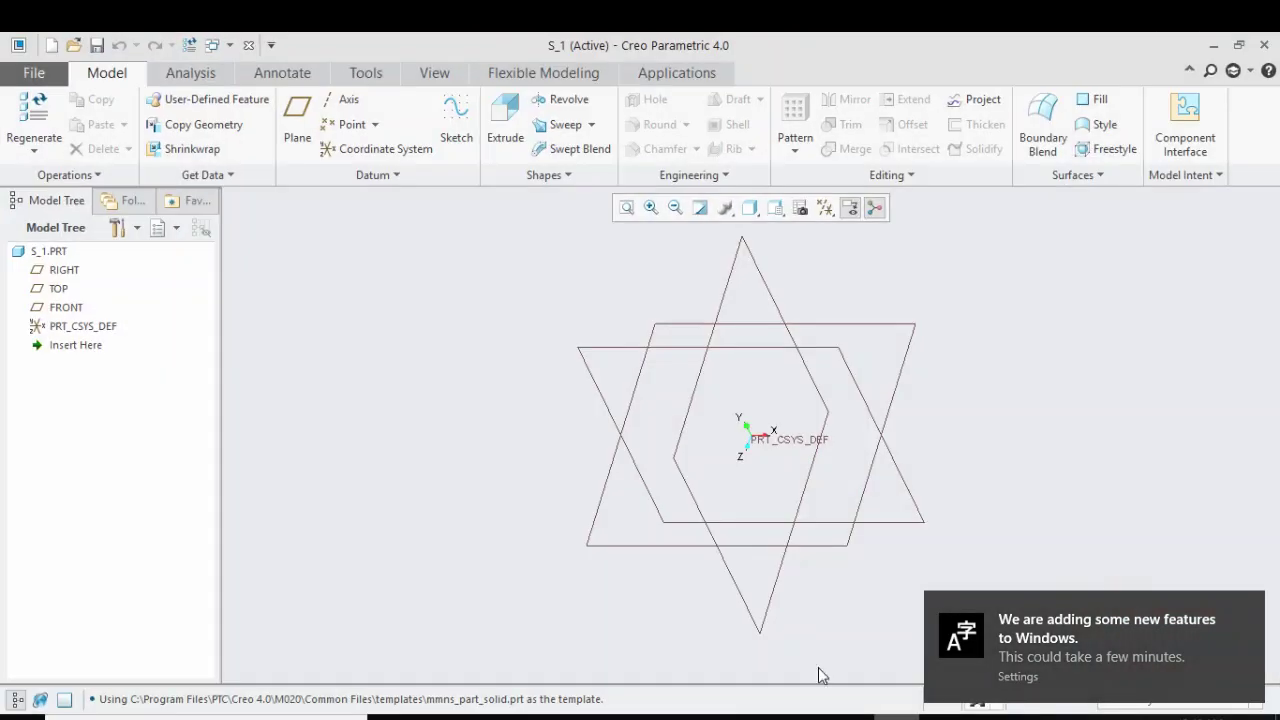
Add a real-number parameter spline_diameter with value 10 to part S_1 and widen the parameter name column
{"action": "left_click", "coordinate": [1247, 611]}
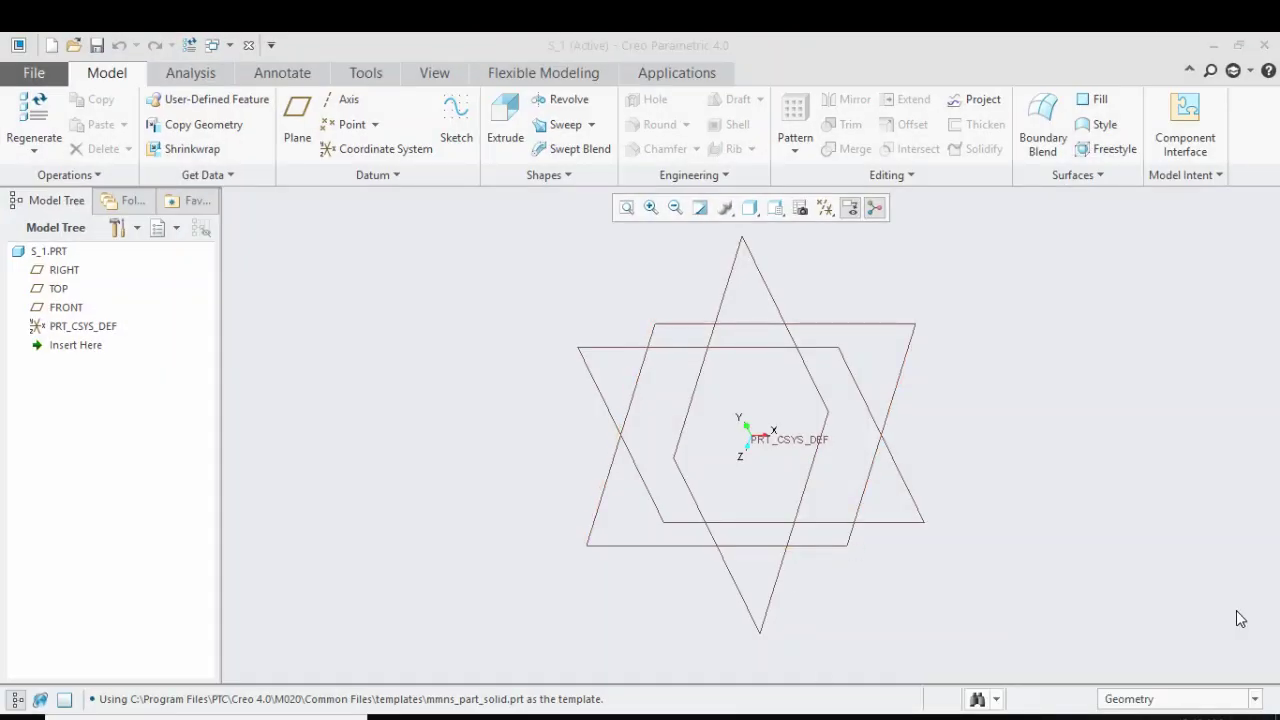
{"action": "left_click", "coordinate": [365, 74]}
{"action": "left_click", "coordinate": [578, 101]}
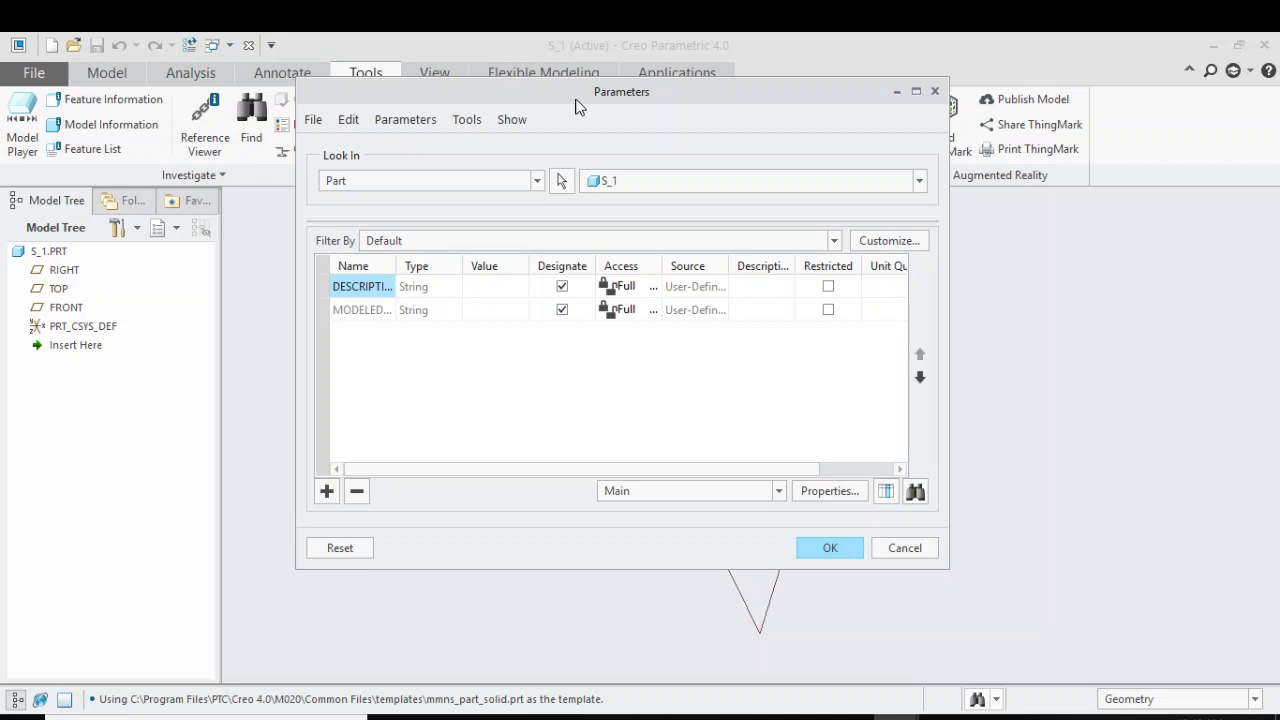
{"action": "left_click", "coordinate": [327, 491]}
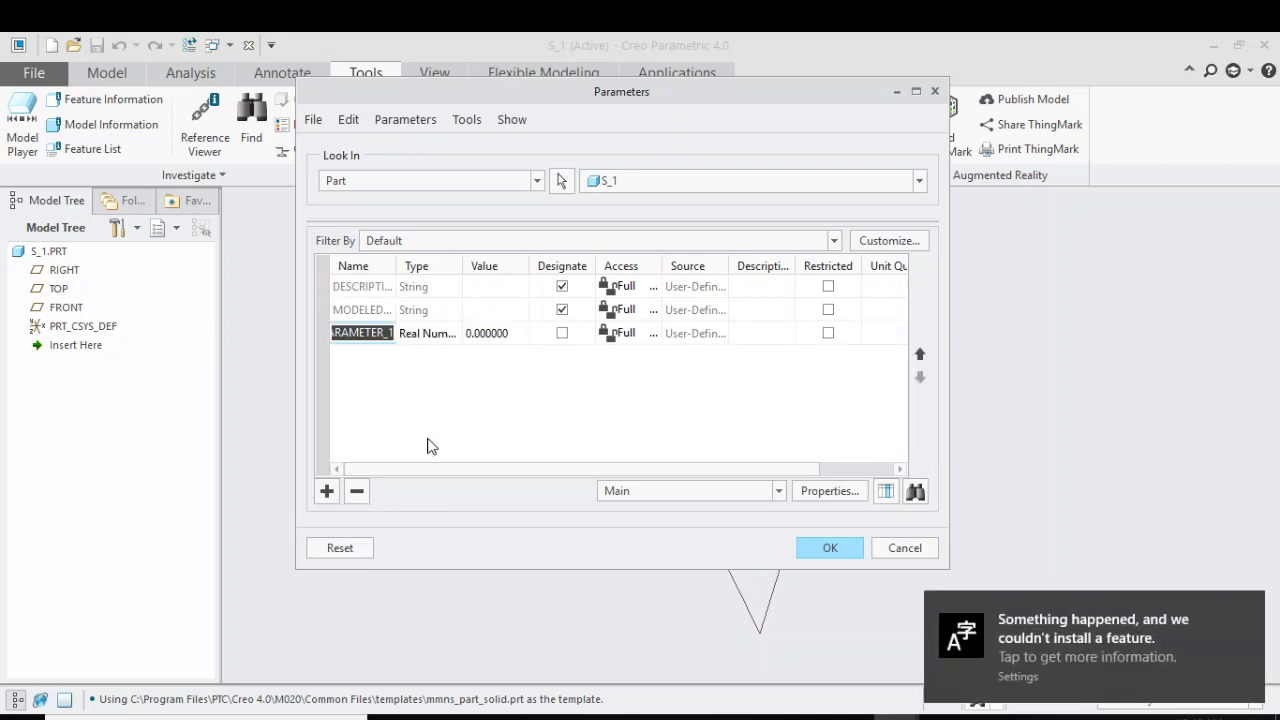
{"action": "type", "text": "spl"}
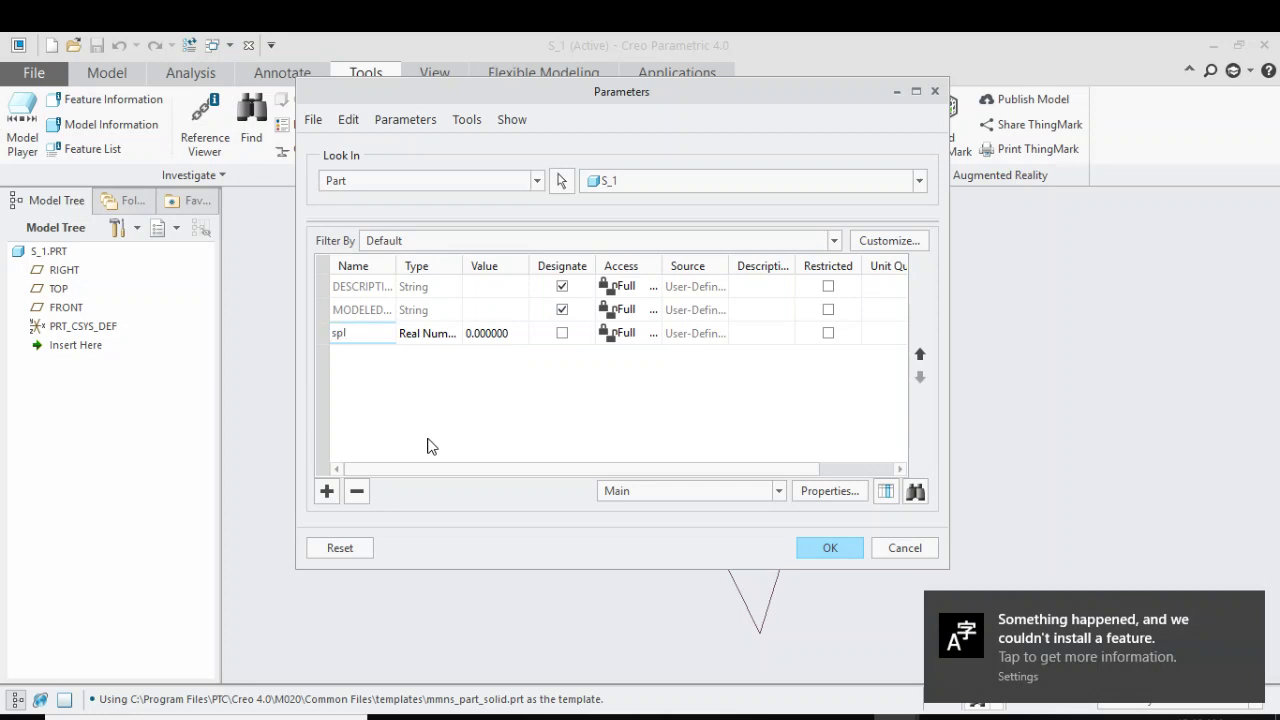
{"action": "type", "text": "ine_diameter"}
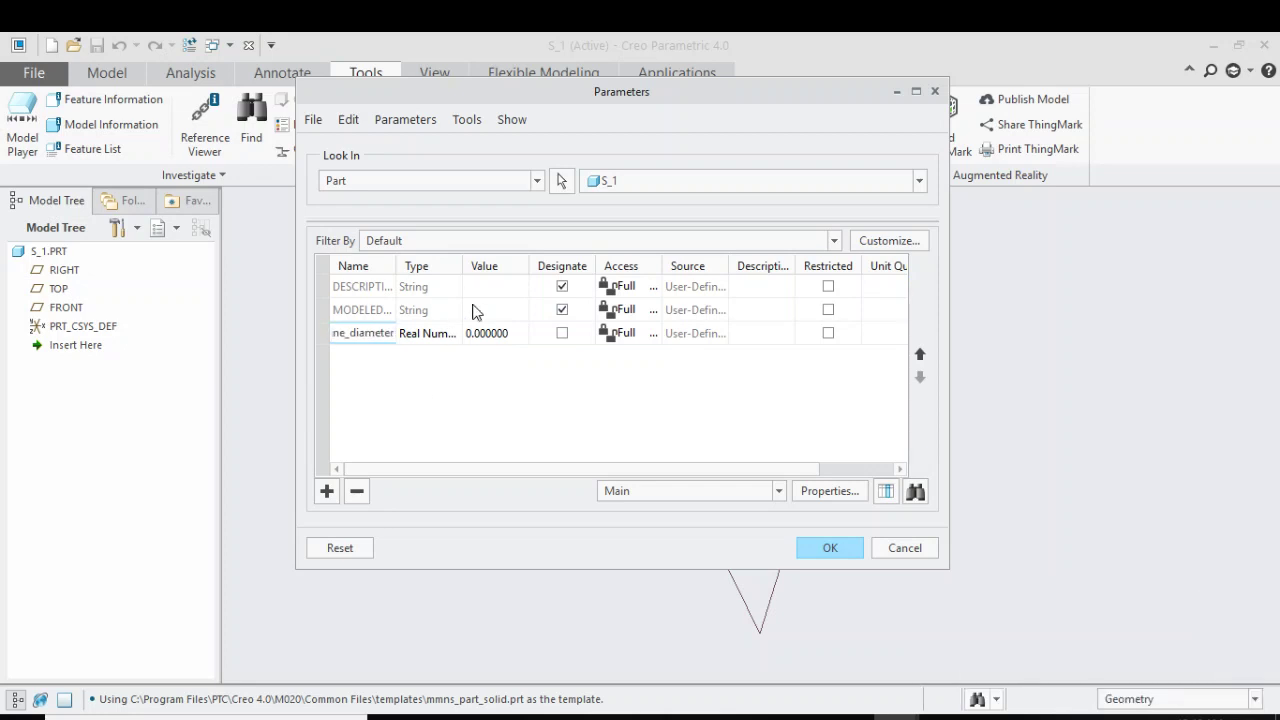
{"action": "left_click", "coordinate": [484, 333]}
{"action": "type", "text": "10"}
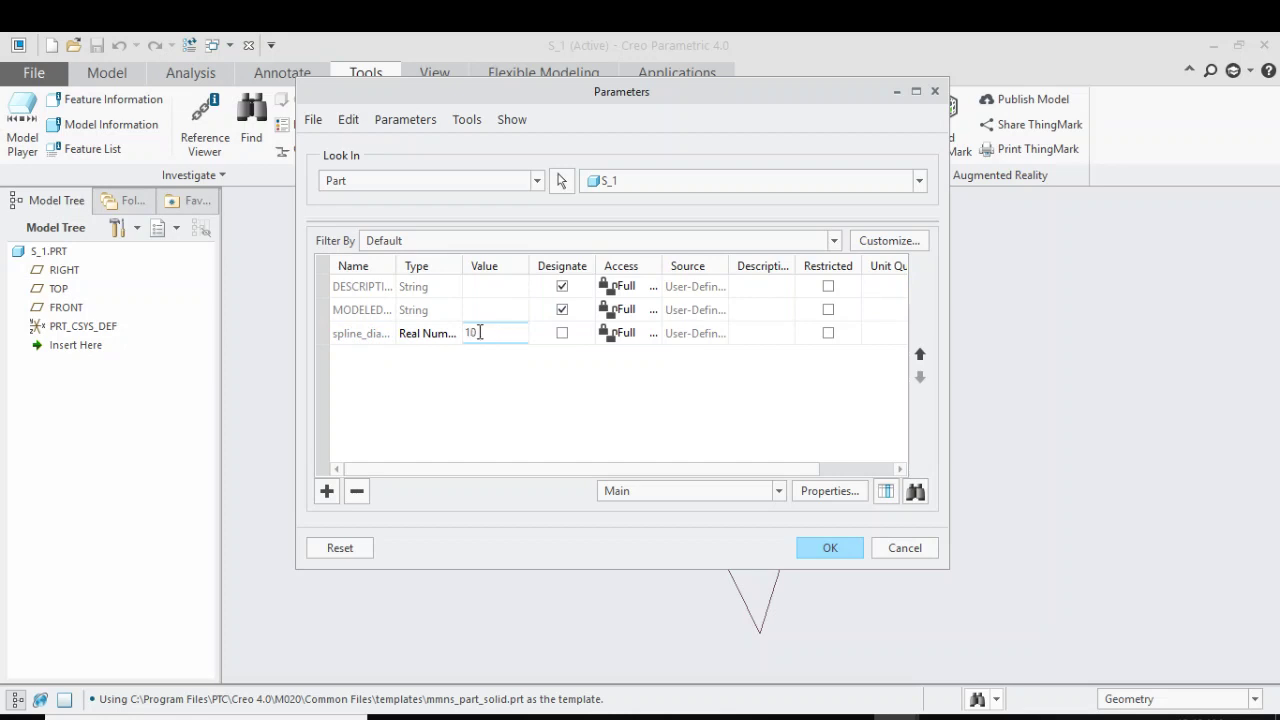
{"action": "key", "text": "Return"}
{"action": "left_click_drag", "start_coordinate": [400, 265], "coordinate": [440, 265]}
Add a parameter spline_no, enter 16 as its value and change its type to Integer
{"action": "left_click", "coordinate": [328, 491]}
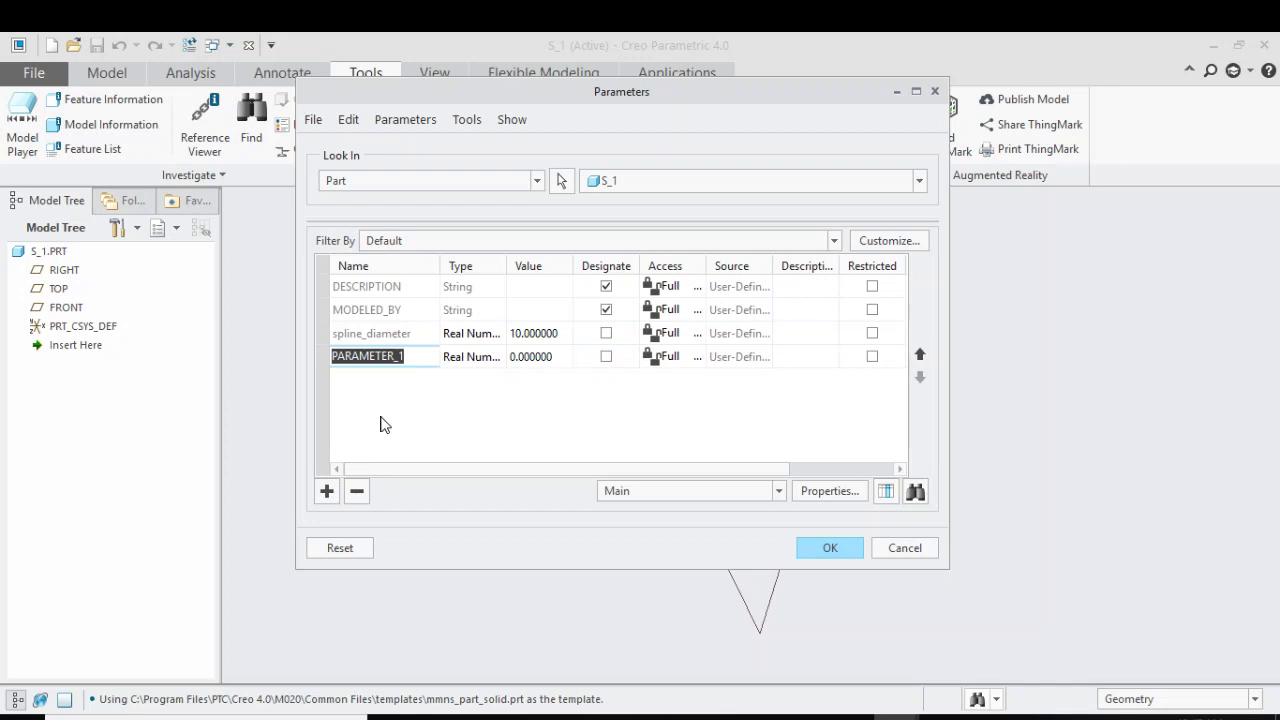
{"action": "type", "text": "spline_no"}
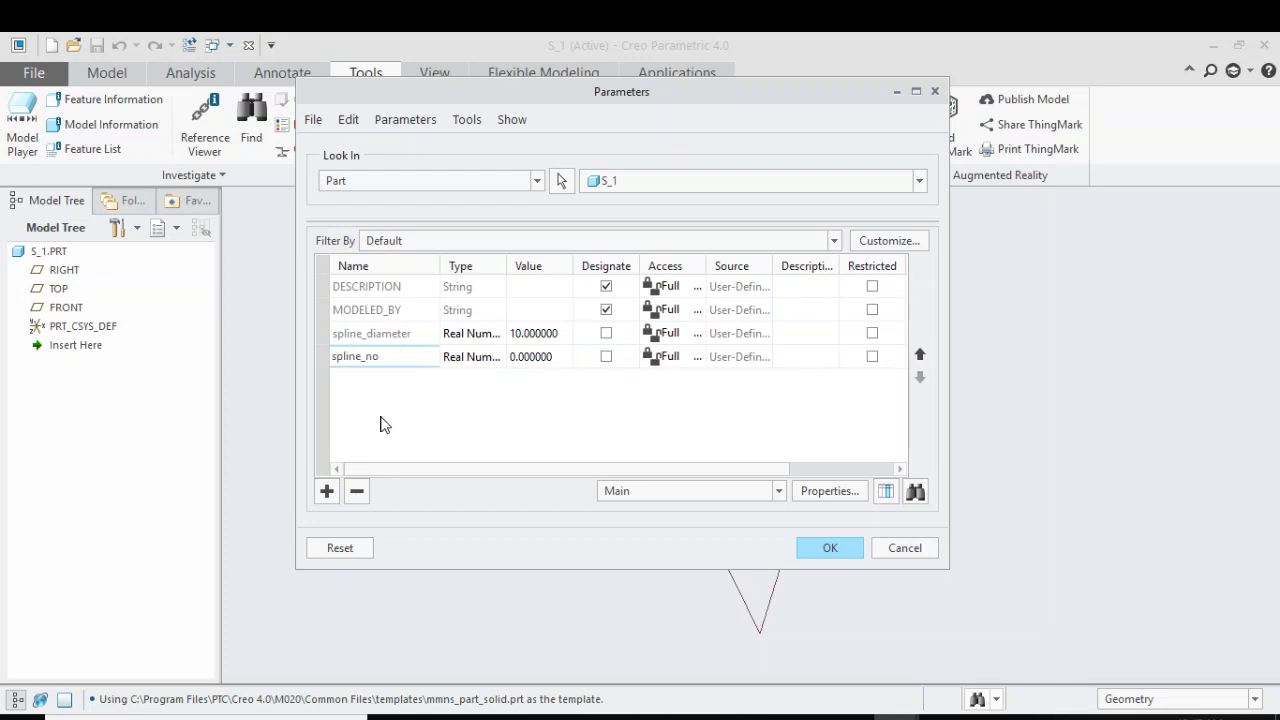
{"action": "left_click", "coordinate": [522, 358]}
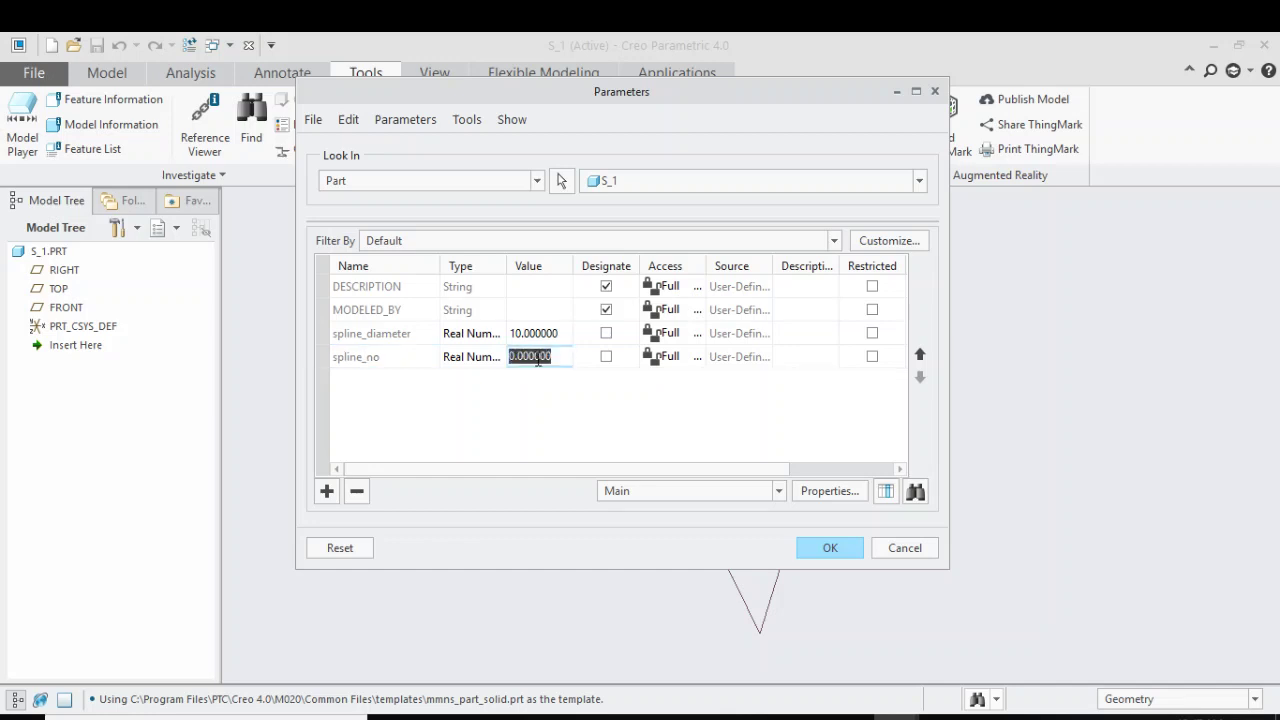
{"action": "type", "text": "16"}
{"action": "left_click", "coordinate": [484, 358]}
{"action": "left_click", "coordinate": [497, 356]}
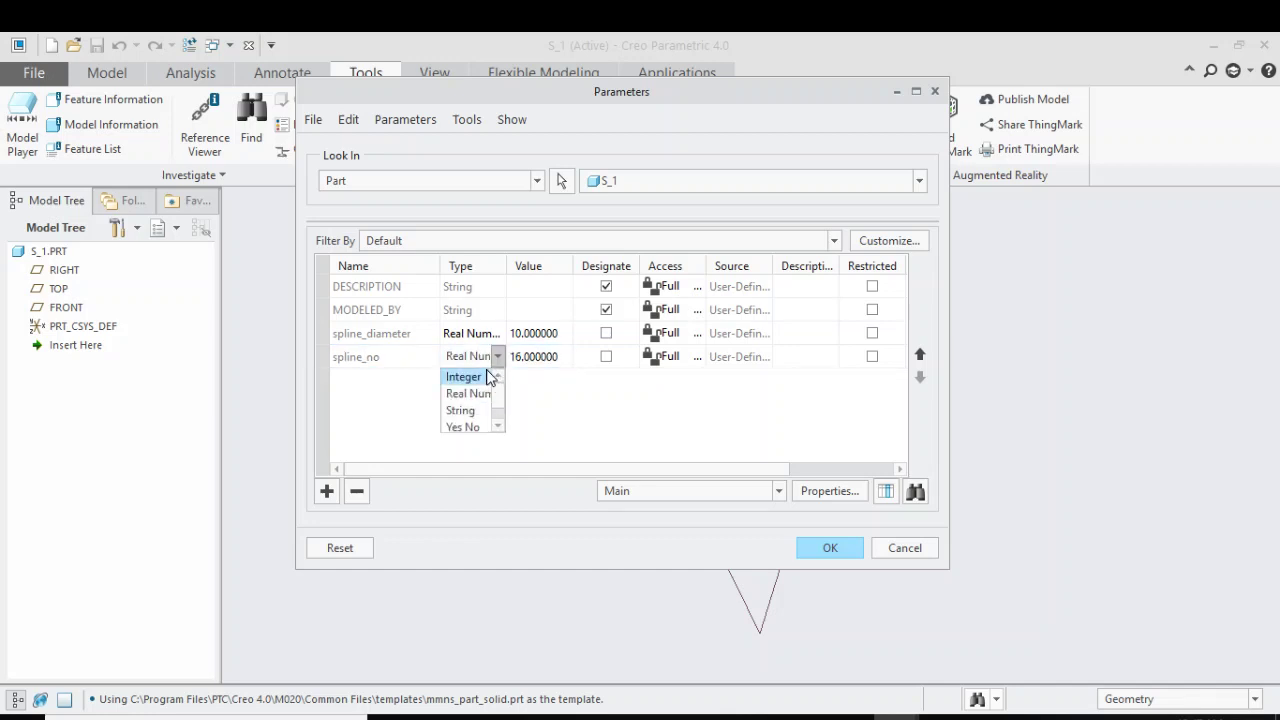
{"action": "left_click", "coordinate": [488, 376]}
Add a real-number parameter shaft_length with value 20
{"action": "left_click", "coordinate": [327, 491]}
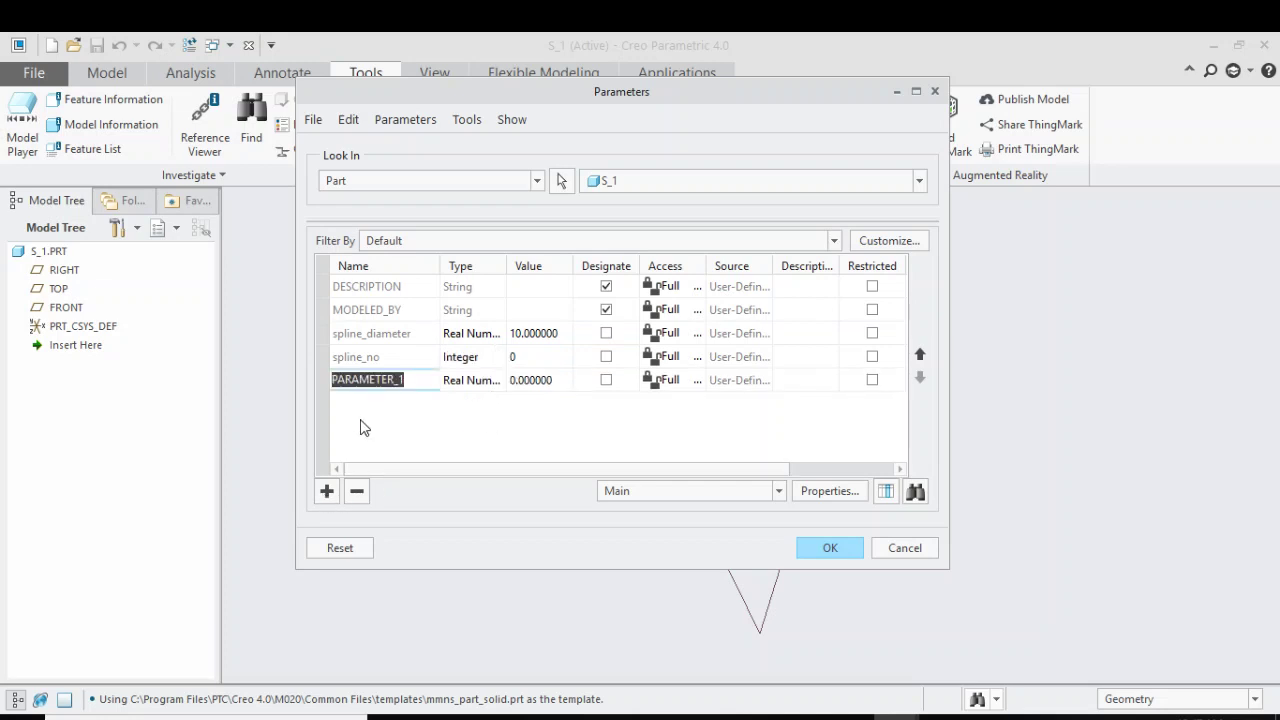
{"action": "type", "text": "shaft_length"}
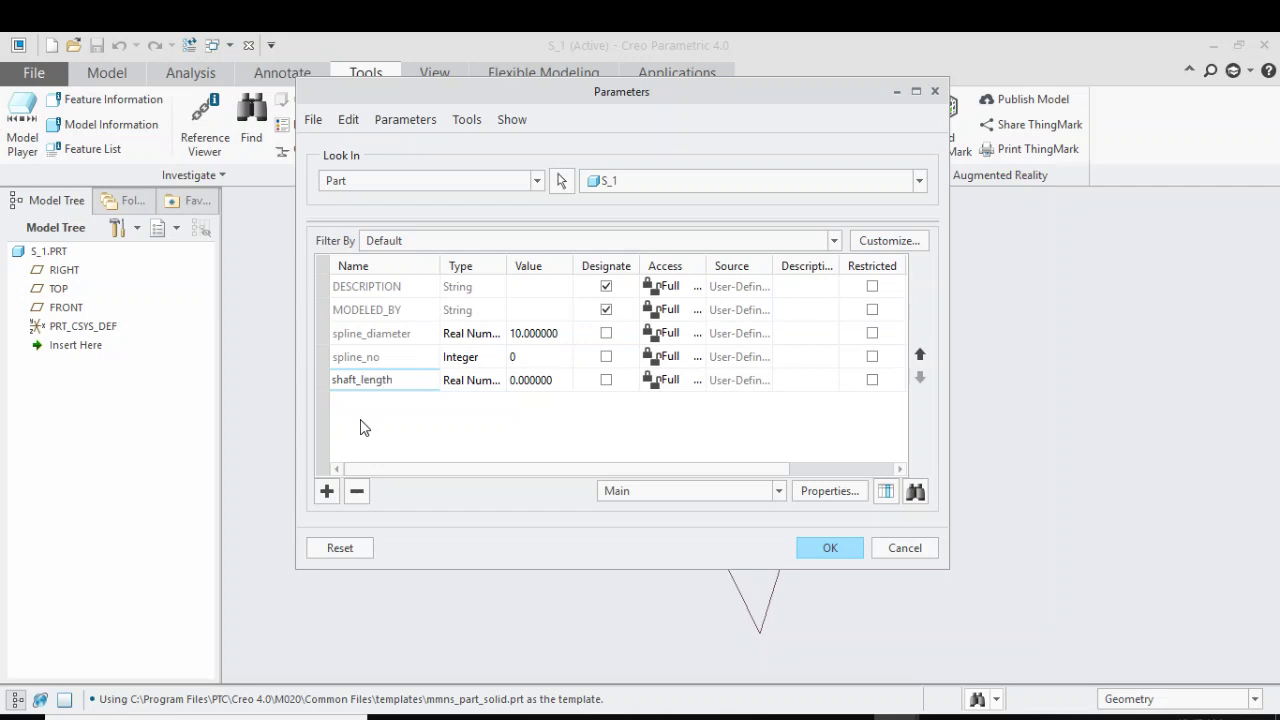
{"action": "left_click", "coordinate": [513, 385]}
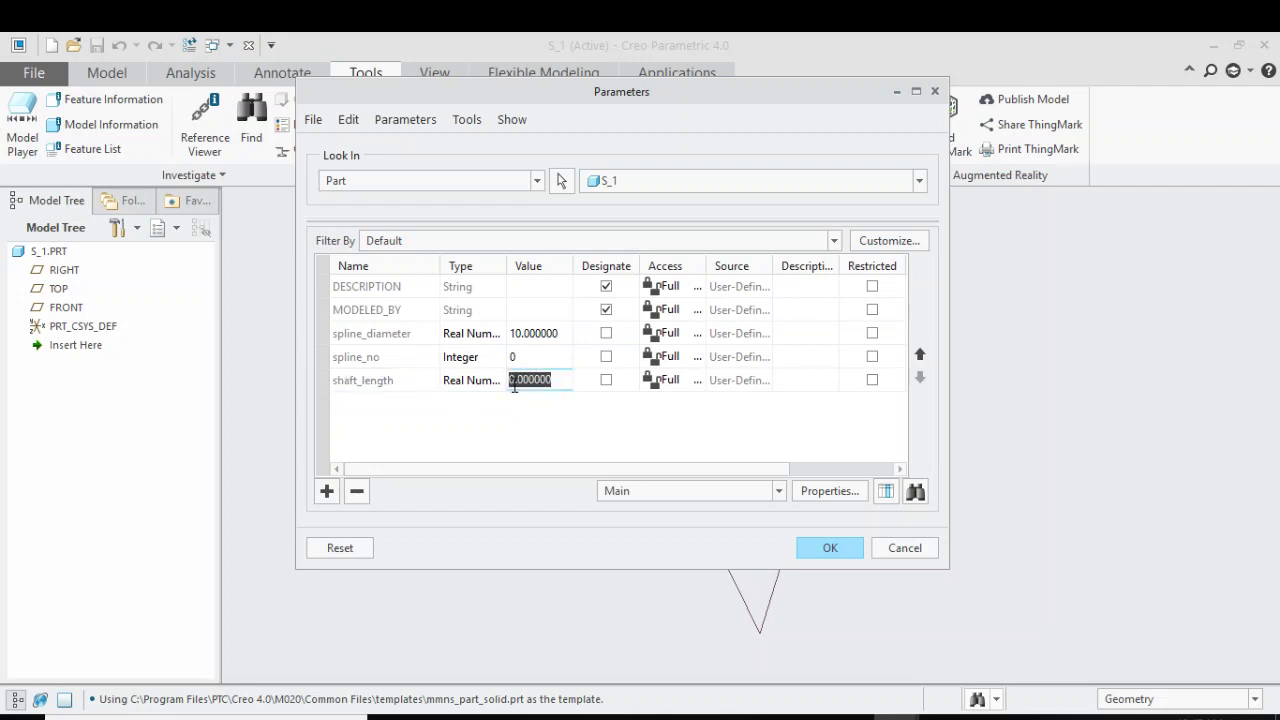
{"action": "type", "text": "20"}
{"action": "key", "text": "Return"}
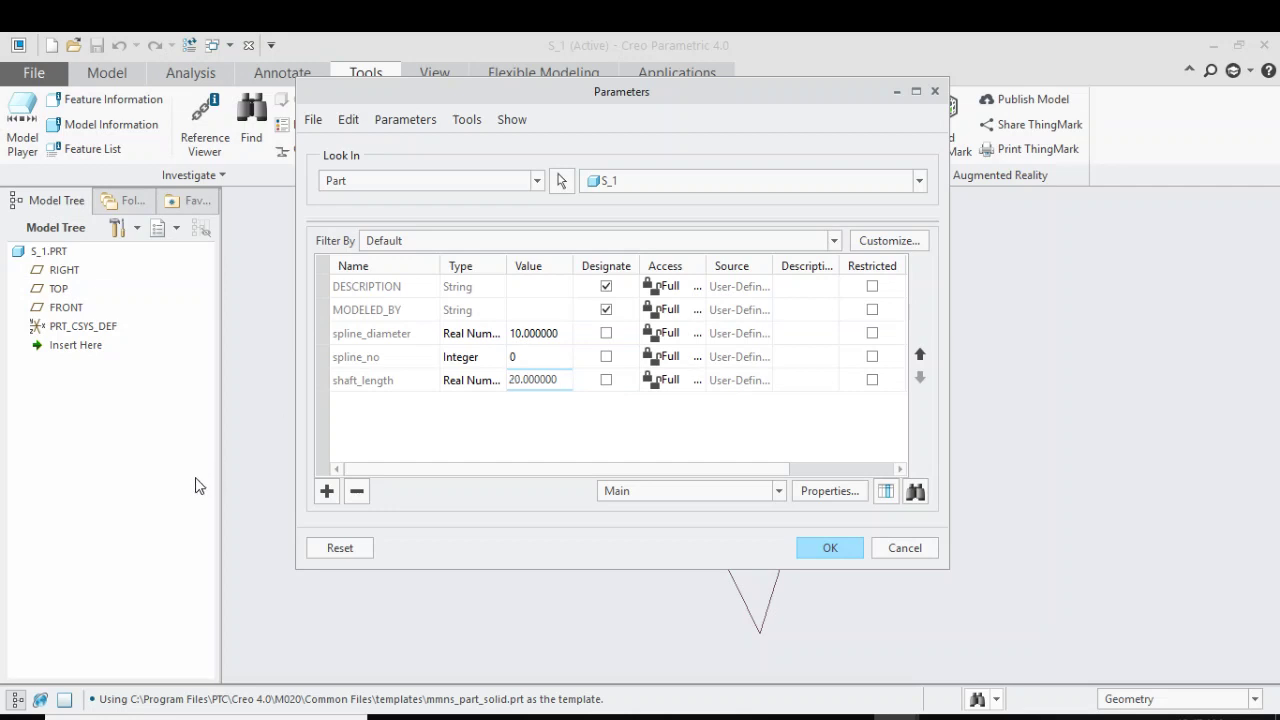
Add a real-number parameter teeth_length with value 10 and accept the part's parameter list
{"action": "left_click", "coordinate": [327, 491]}
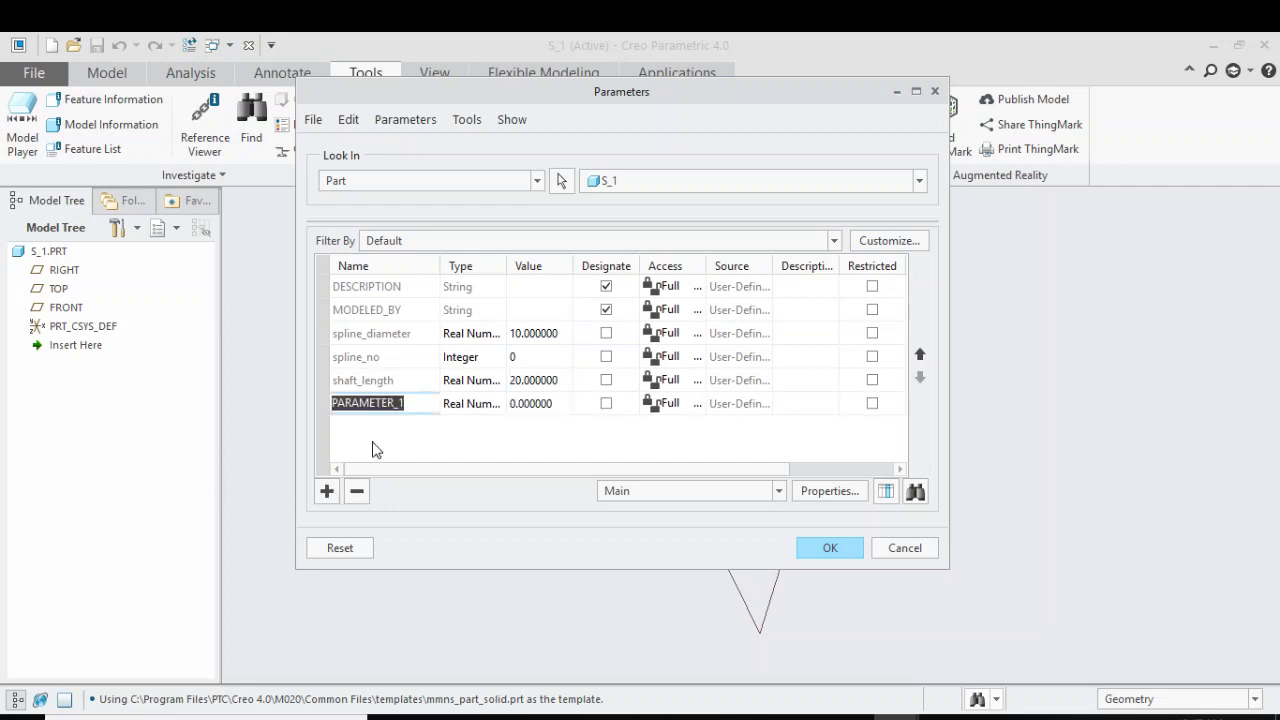
{"action": "type", "text": "teeth_length"}
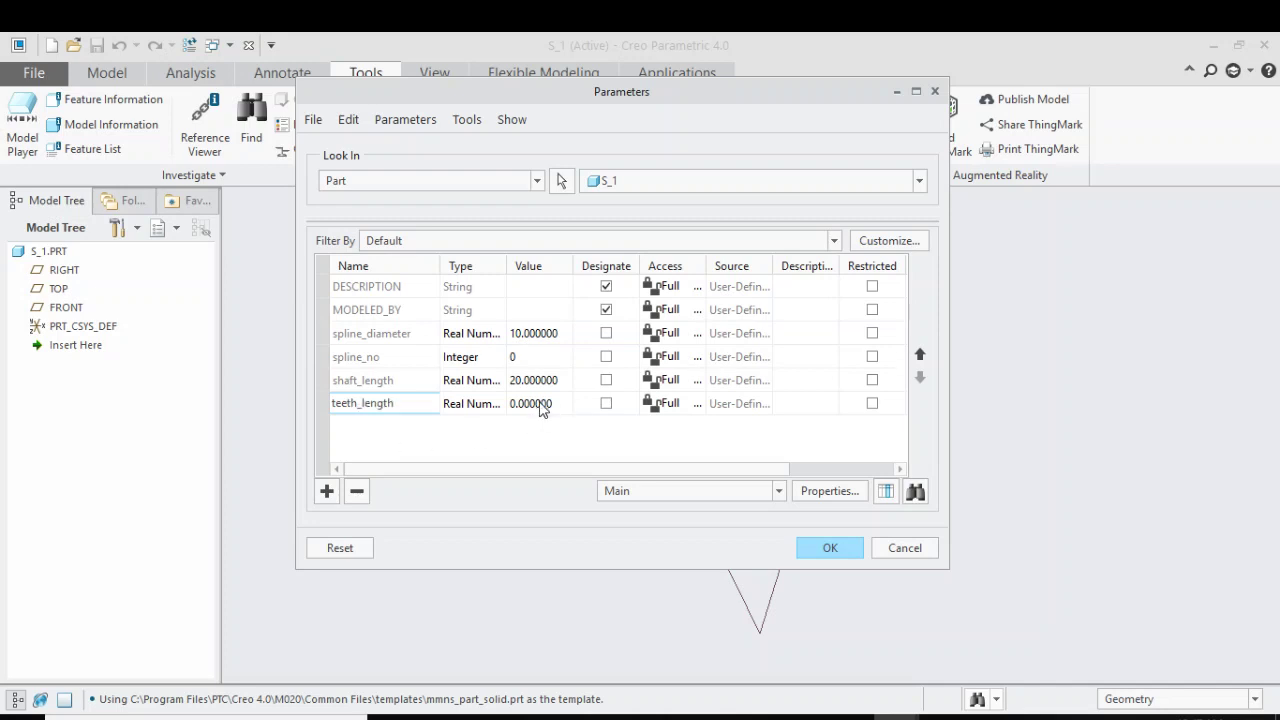
{"action": "left_click", "coordinate": [540, 404]}
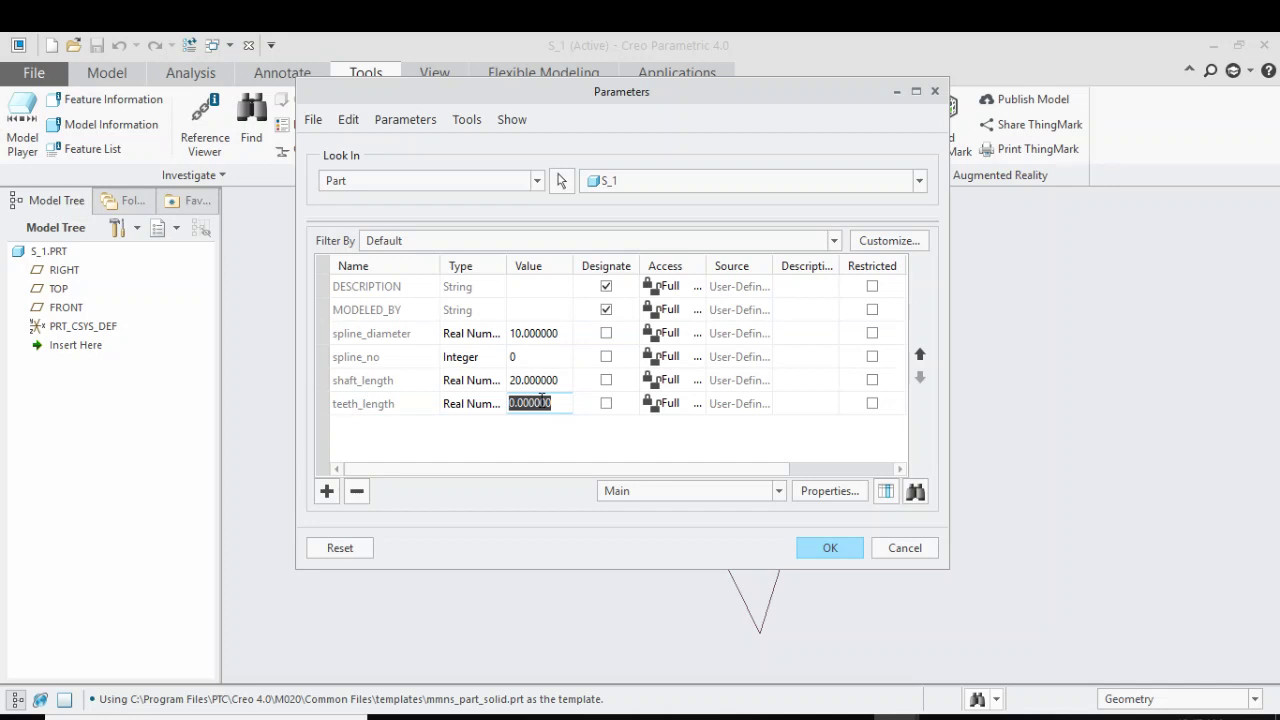
{"action": "type", "text": "10"}
{"action": "key", "text": "Return"}
{"action": "left_click", "coordinate": [827, 549]}
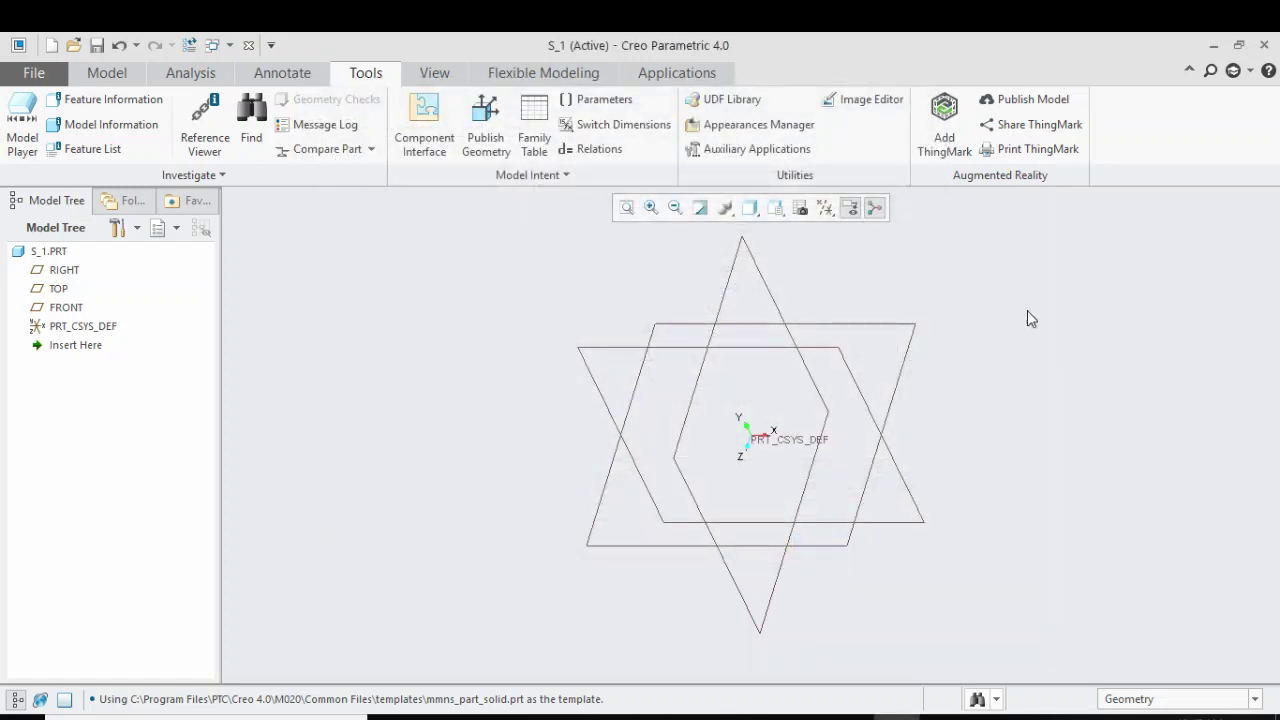
Copy the three relations for d, h and w from the Splines Relations file in Notepad into part S_1's relations
{"action": "left_click", "coordinate": [583, 152]}
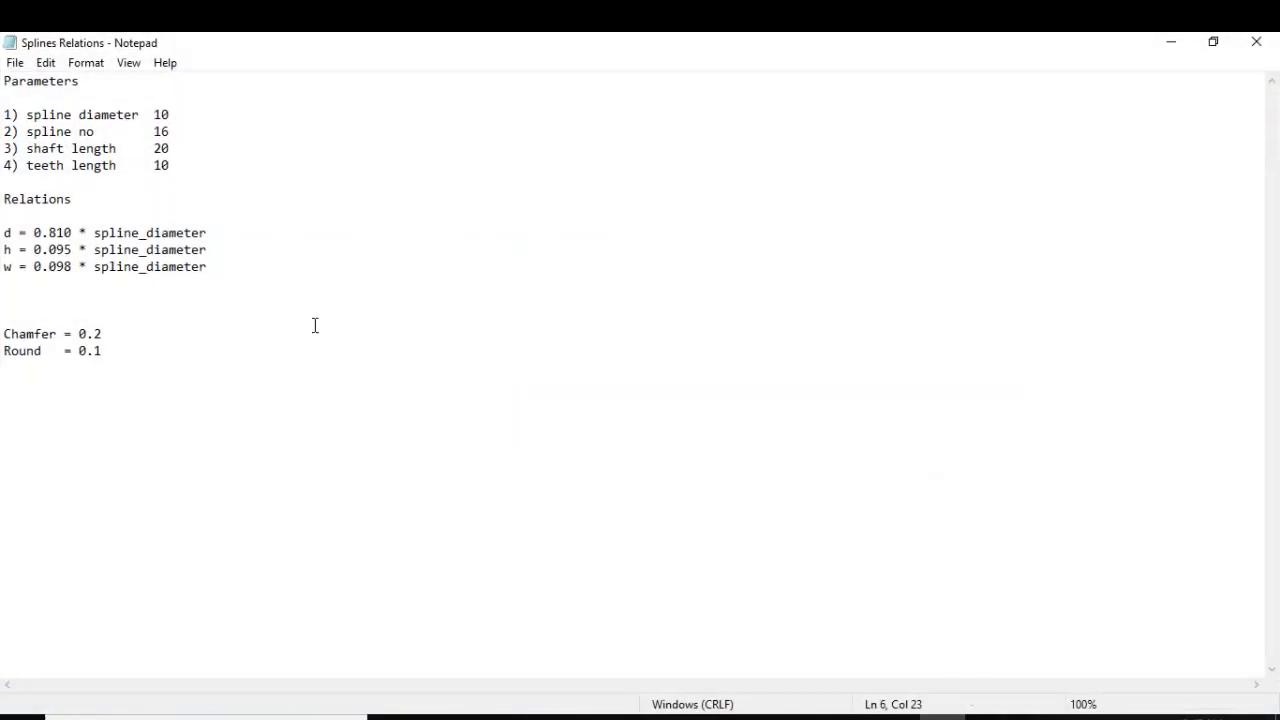
{"action": "left_click_drag", "start_coordinate": [240, 277], "coordinate": [3, 230]}
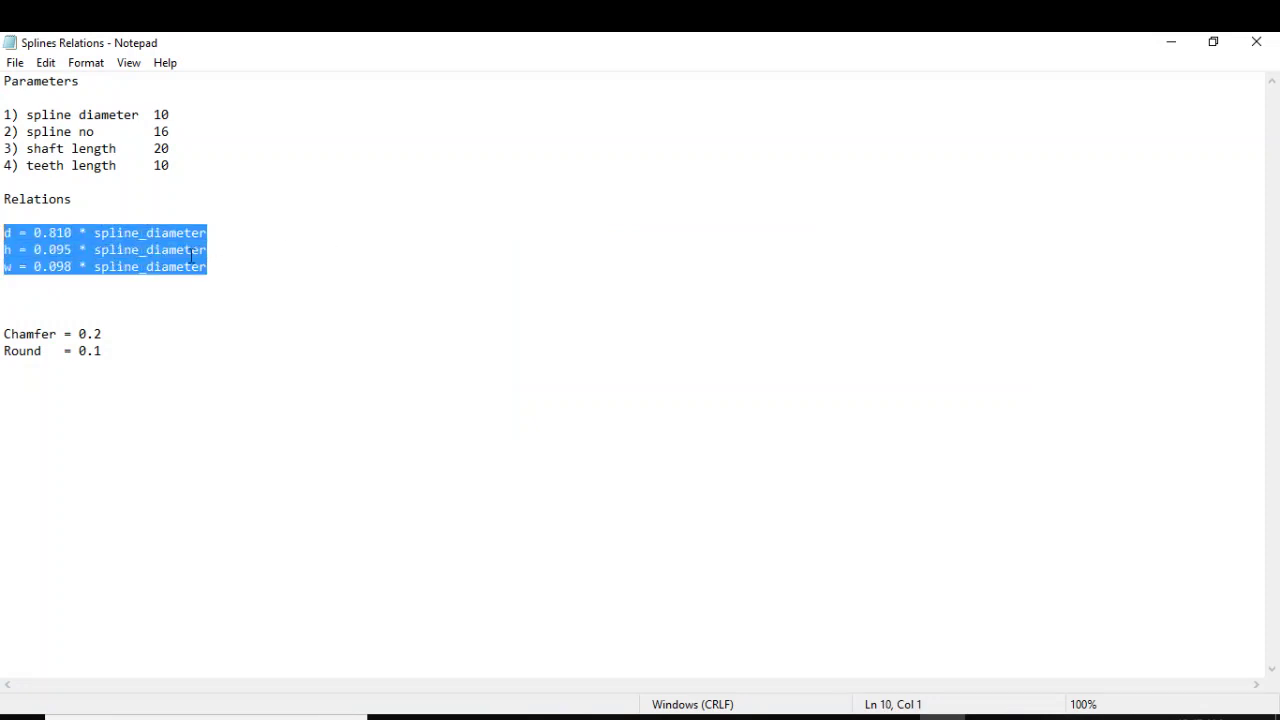
{"action": "right_click", "coordinate": [163, 247]}
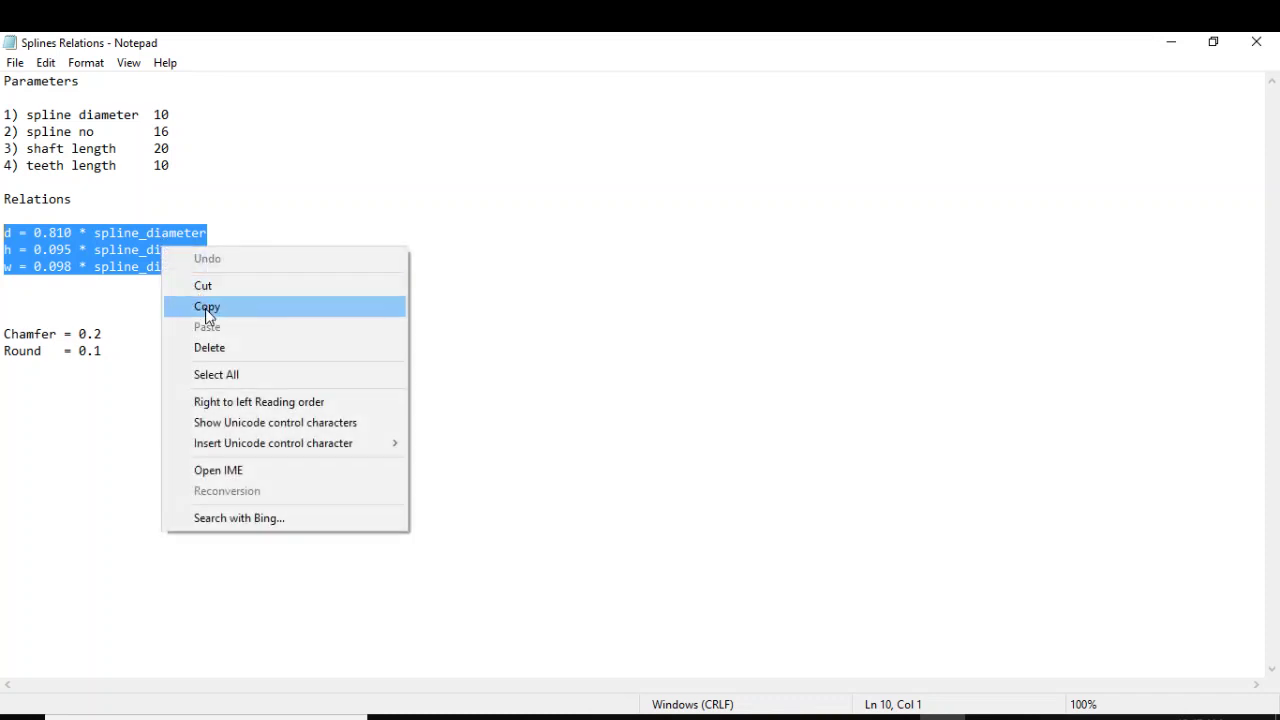
{"action": "left_click", "coordinate": [200, 306]}
{"action": "left_click", "coordinate": [1172, 44]}
{"action": "right_click", "coordinate": [626, 310]}
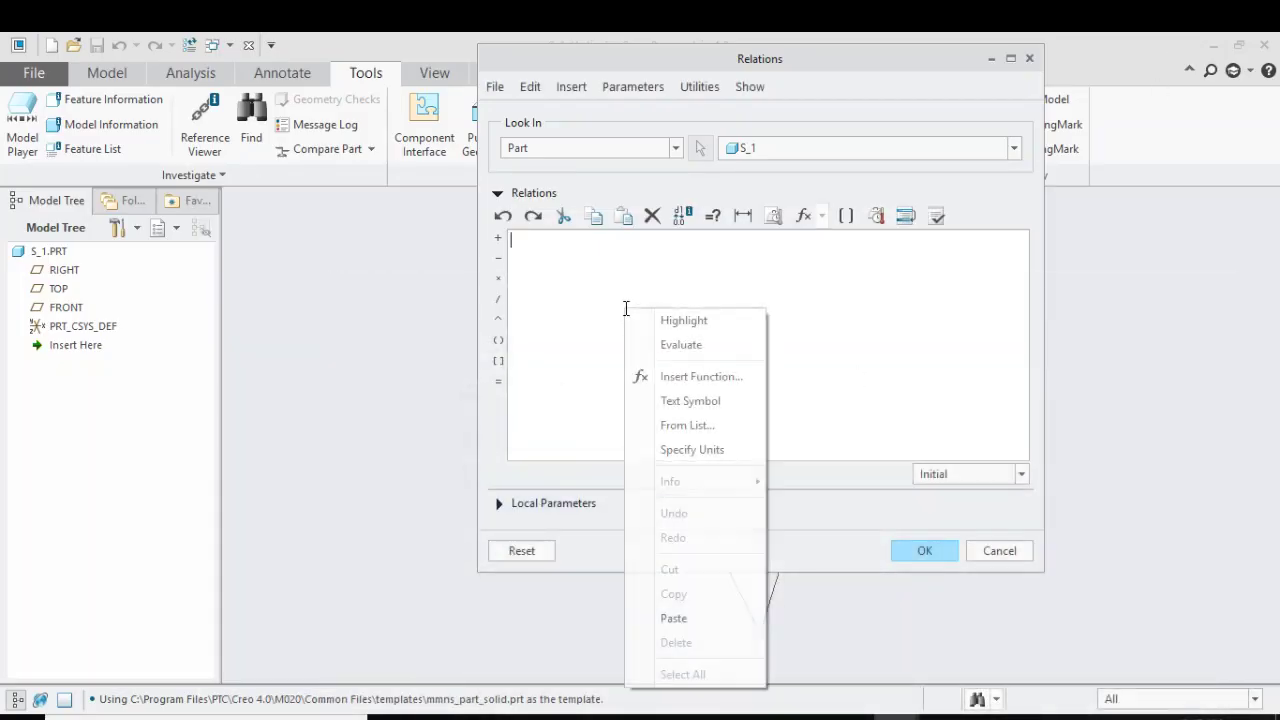
{"action": "left_click", "coordinate": [680, 619]}
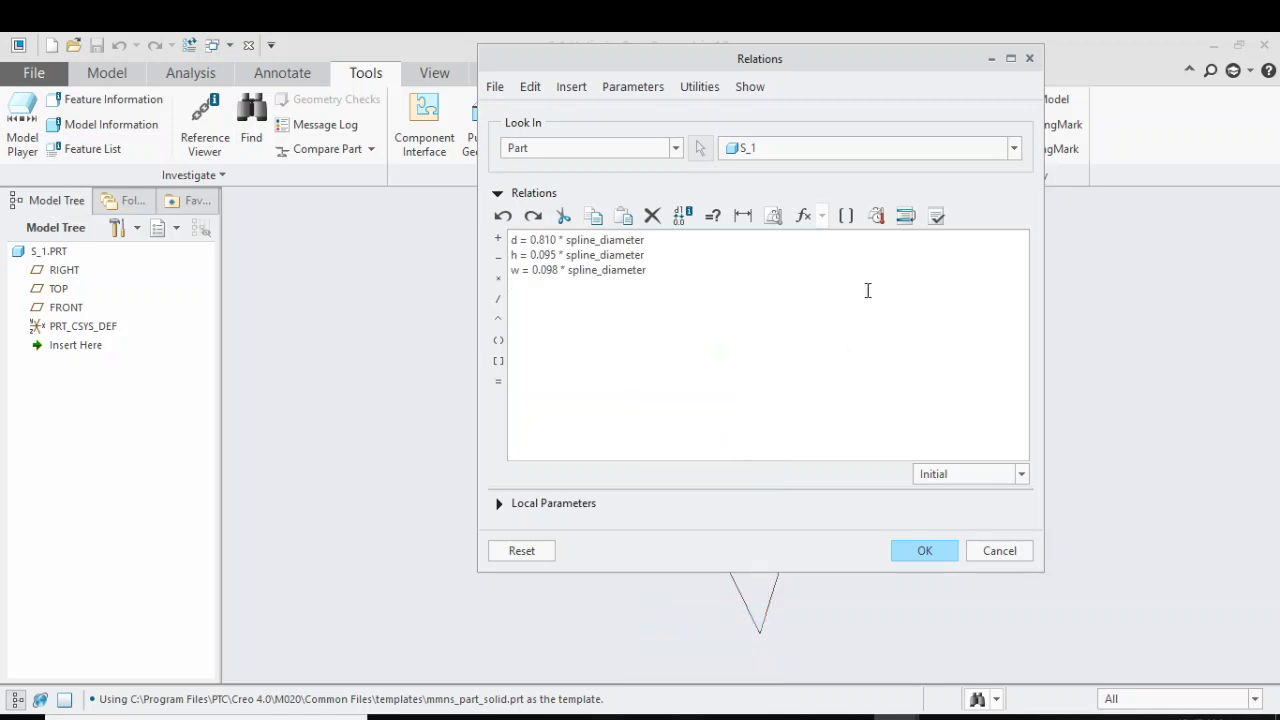
Verify the relations for d, h and w and accept them for the part
{"action": "left_click", "coordinate": [937, 218]}
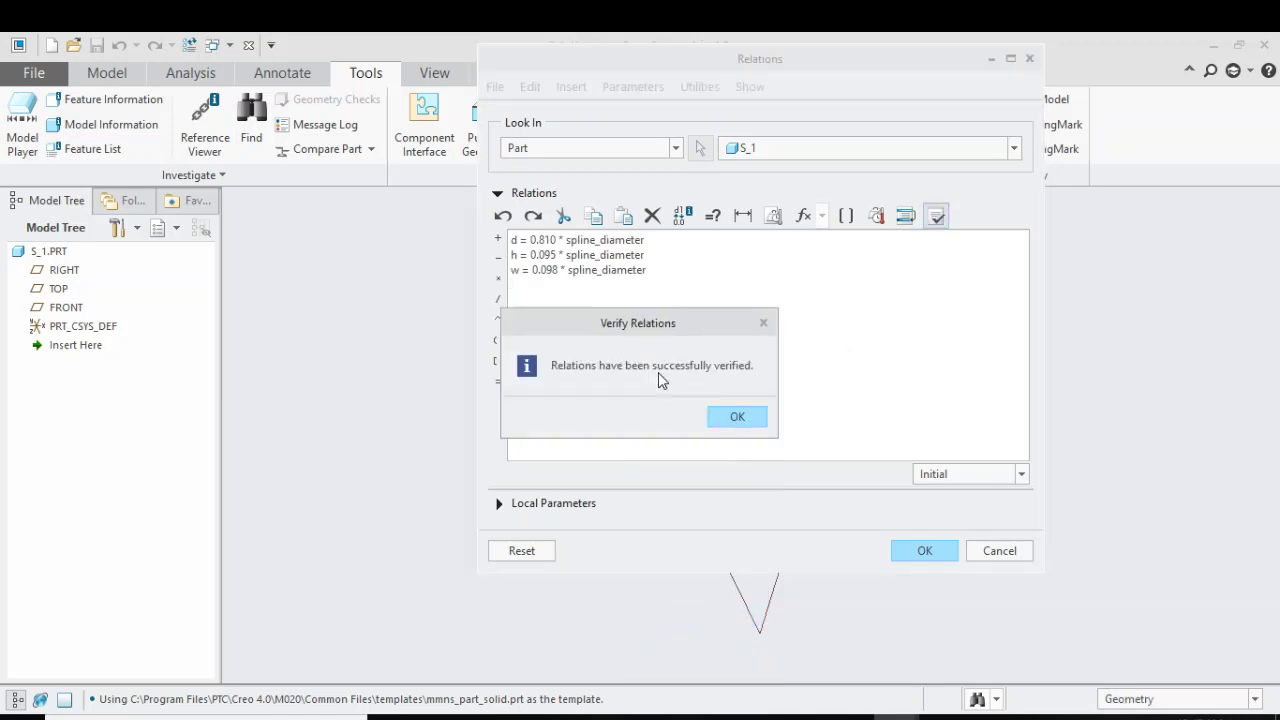
{"action": "left_click", "coordinate": [729, 420]}
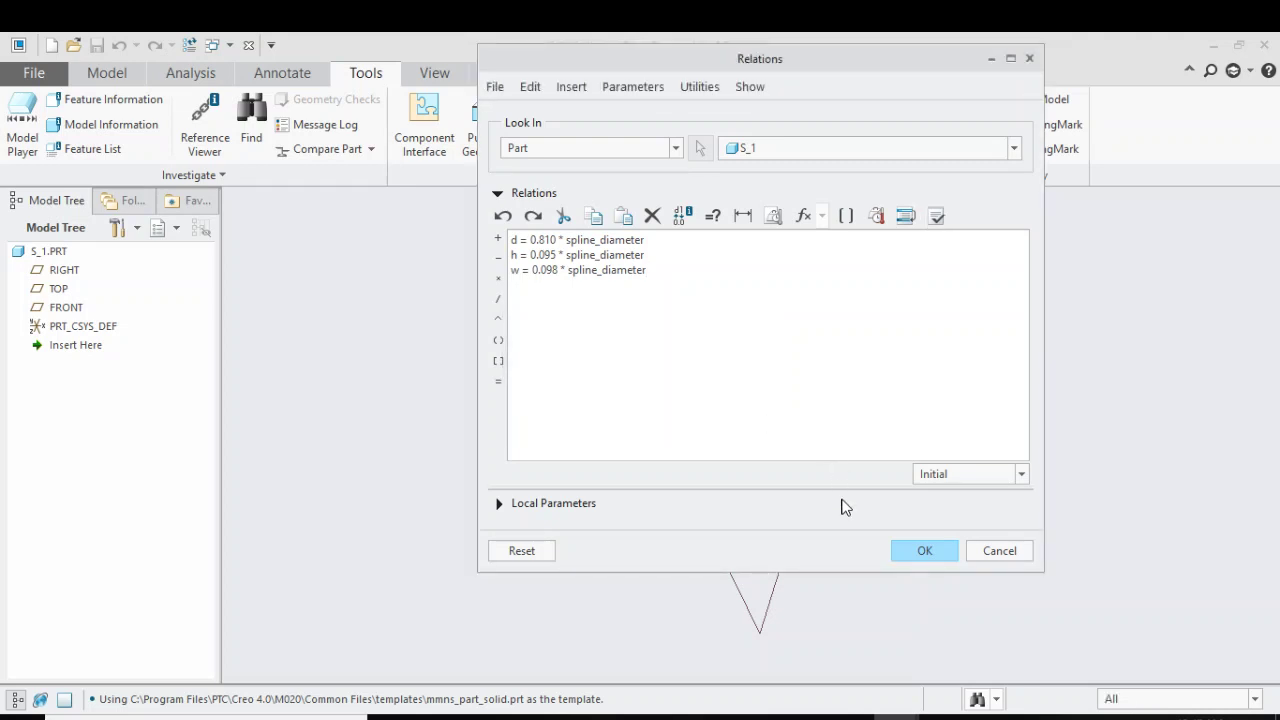
{"action": "left_click", "coordinate": [922, 553]}
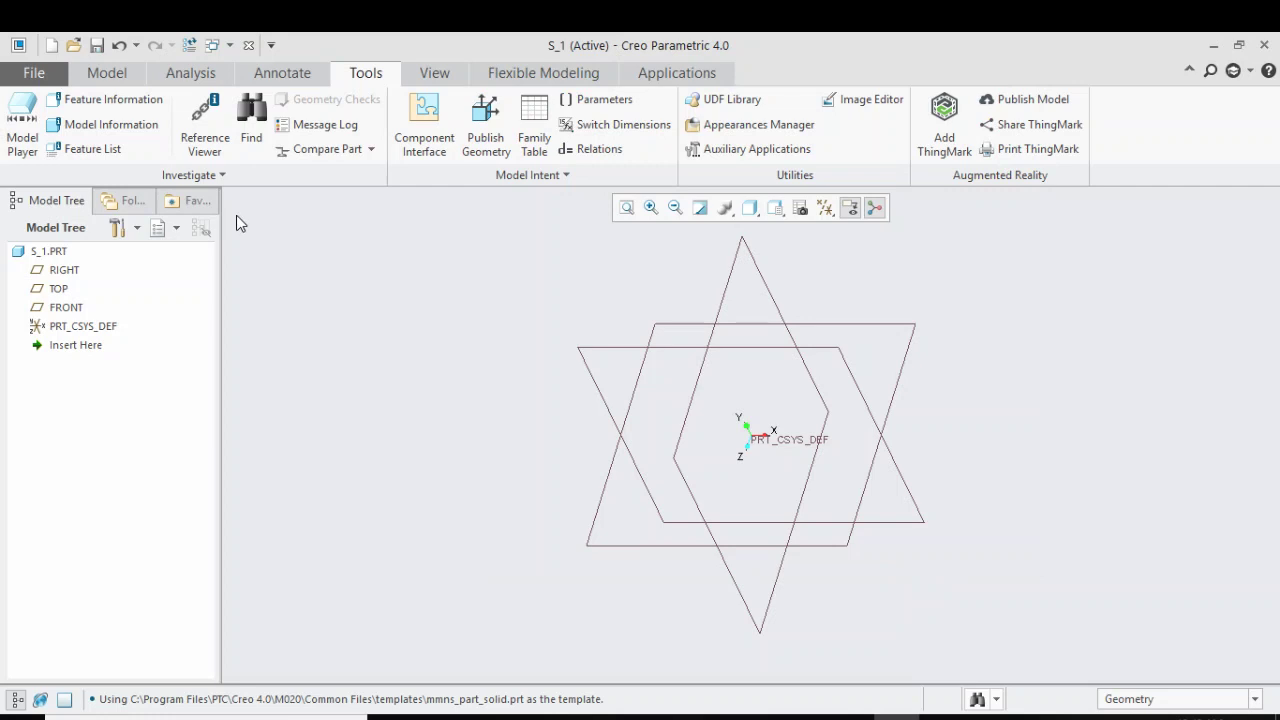
Start a sketch on the FRONT plane and draw a circle about 295 mm in diameter centred on the origin
{"action": "left_click", "coordinate": [99, 79]}
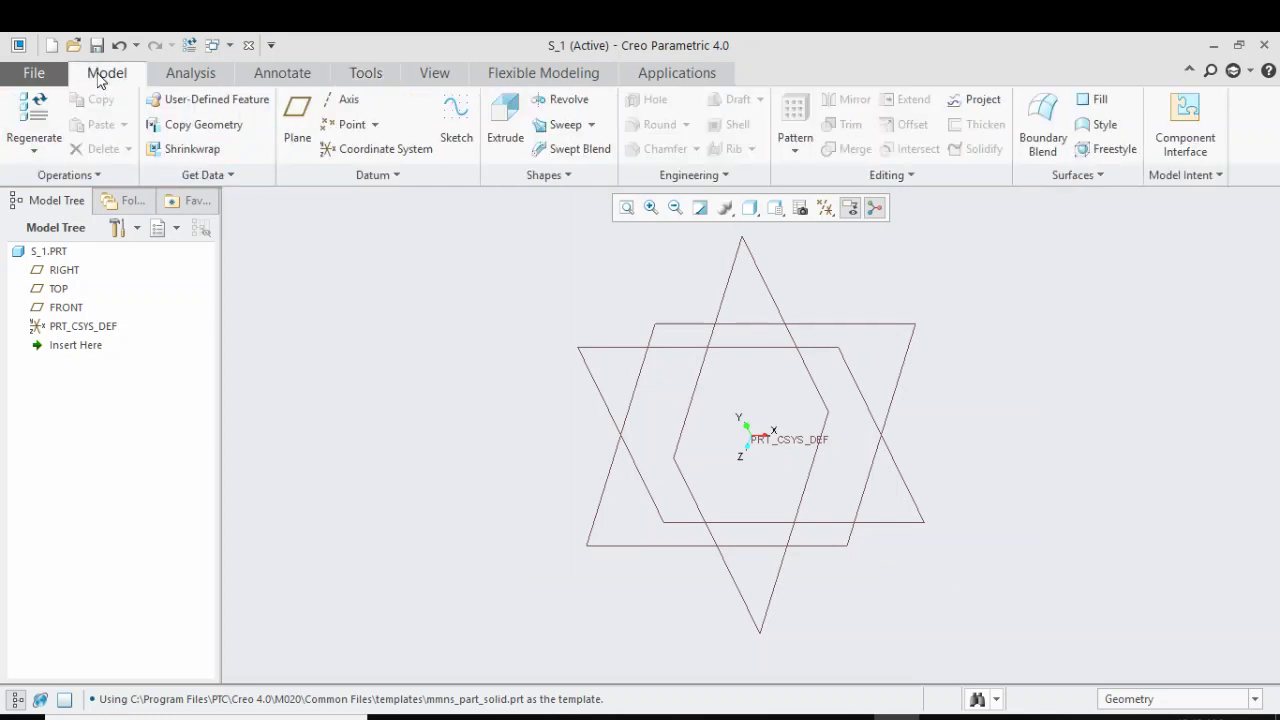
{"action": "left_click", "coordinate": [68, 307]}
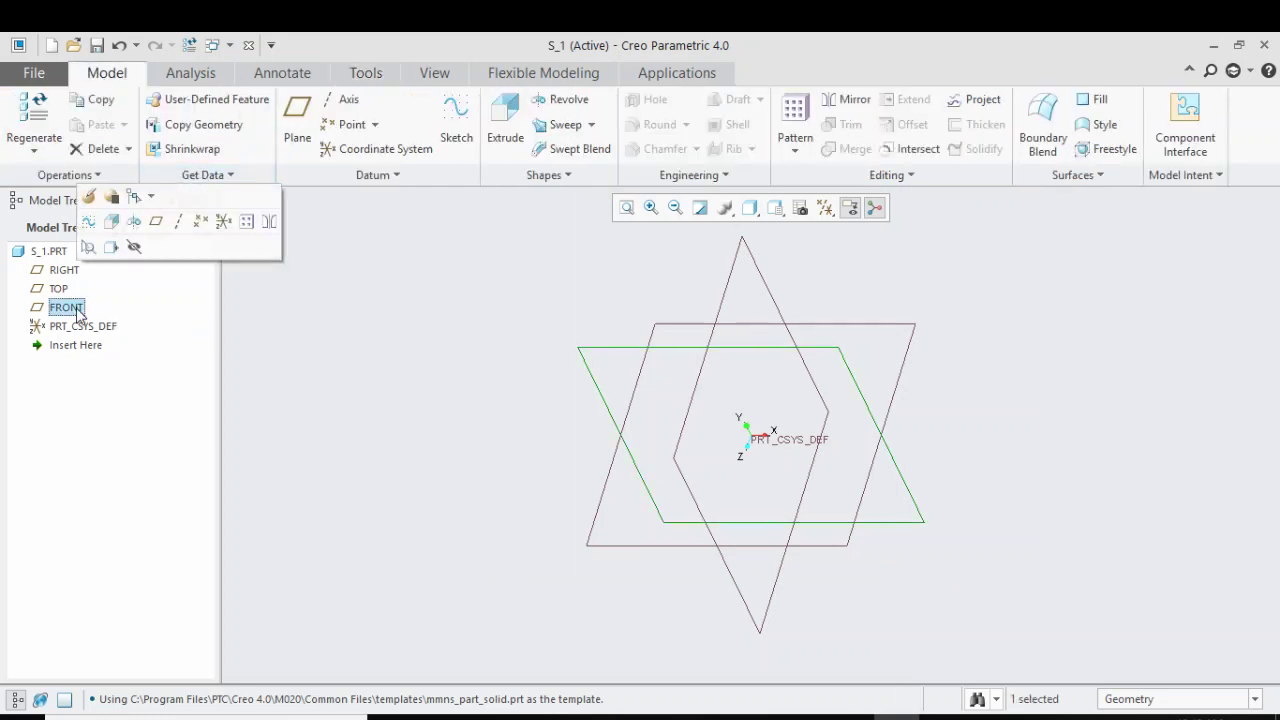
{"action": "left_click", "coordinate": [455, 137]}
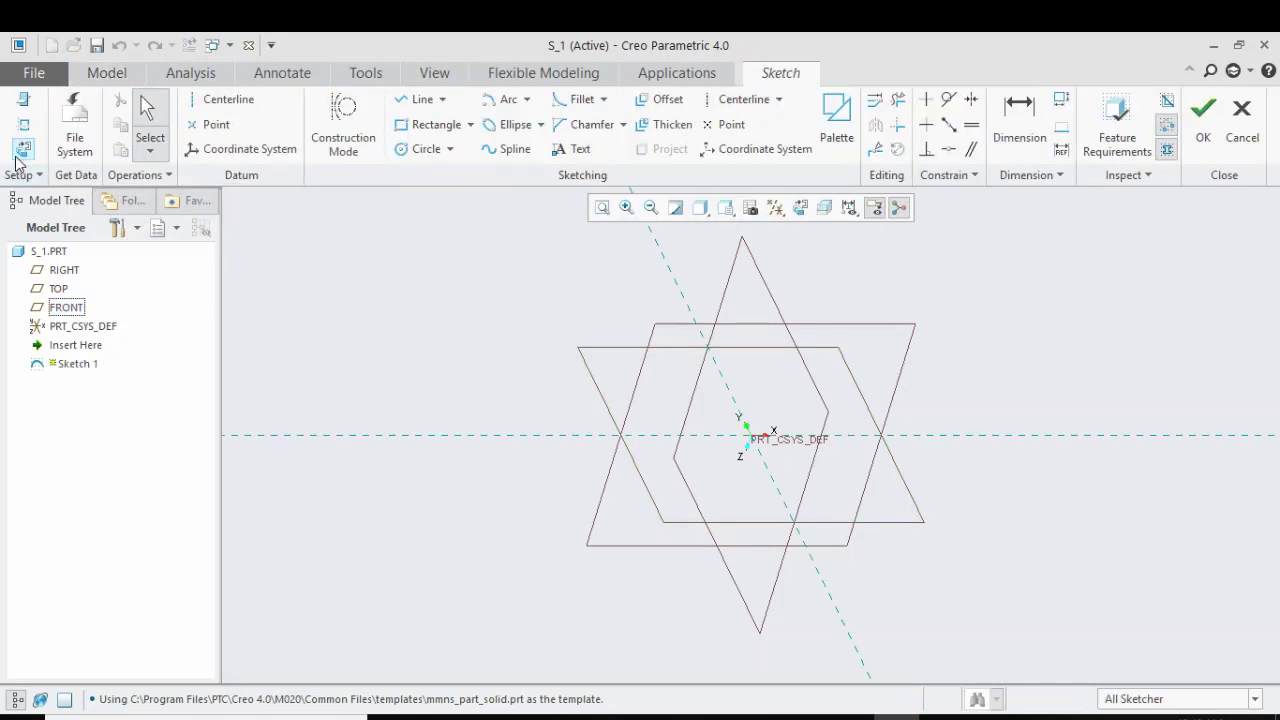
{"action": "left_click", "coordinate": [399, 149]}
{"action": "left_click", "coordinate": [750, 436]}
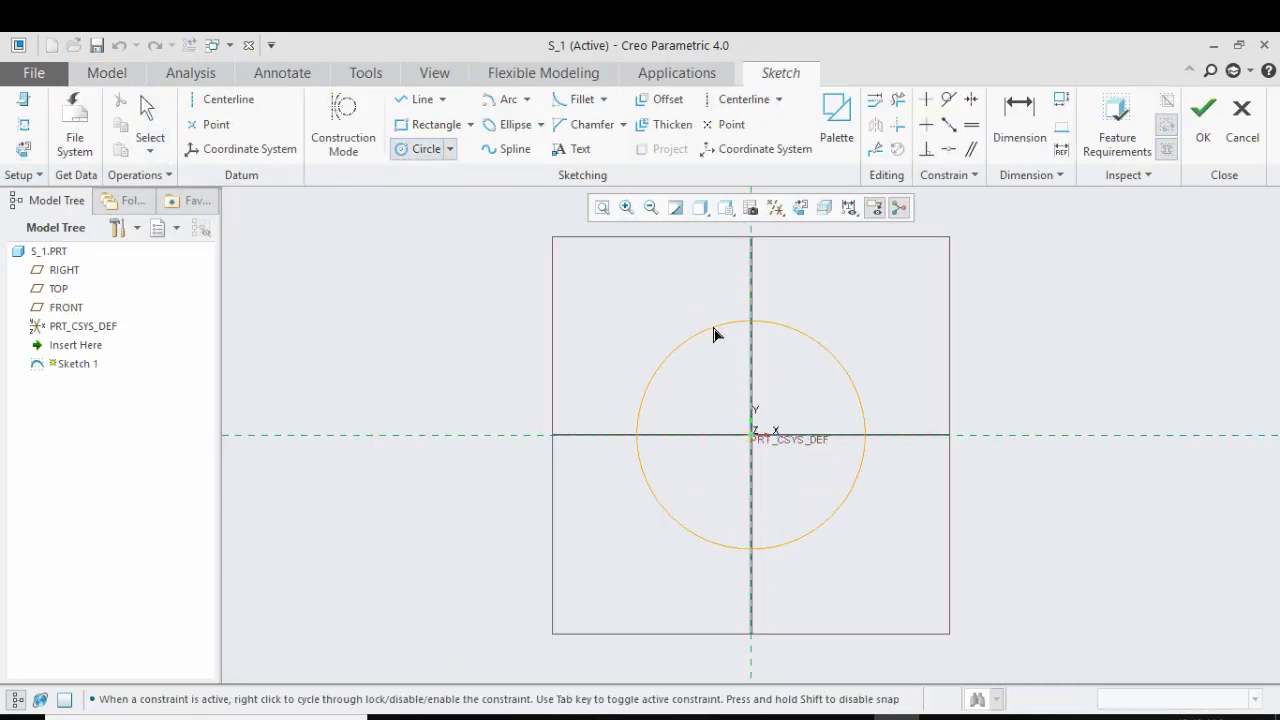
{"action": "left_click", "coordinate": [713, 326]}
{"action": "middle_click", "coordinate": [713, 326]}
Set the circle's diameter to spline_diameter, add this as a relation and finish the sketch
{"action": "double_click", "coordinate": [600, 327]}
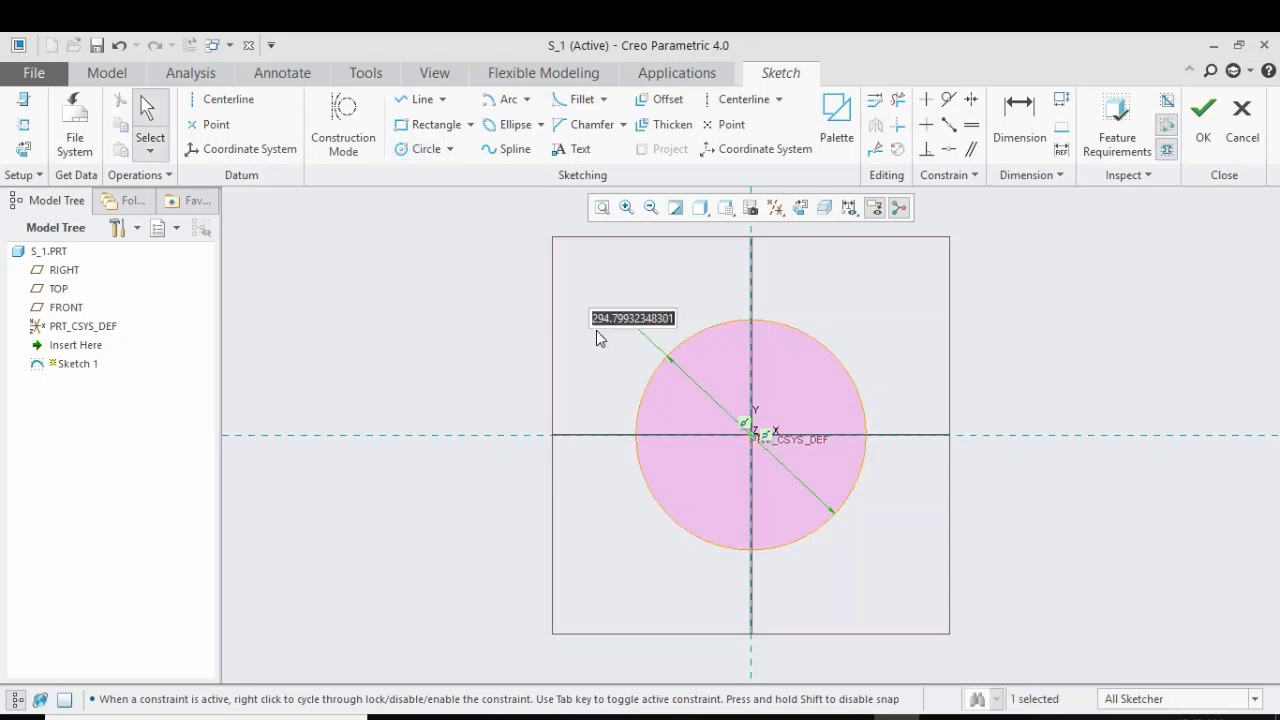
{"action": "type", "text": "sp"}
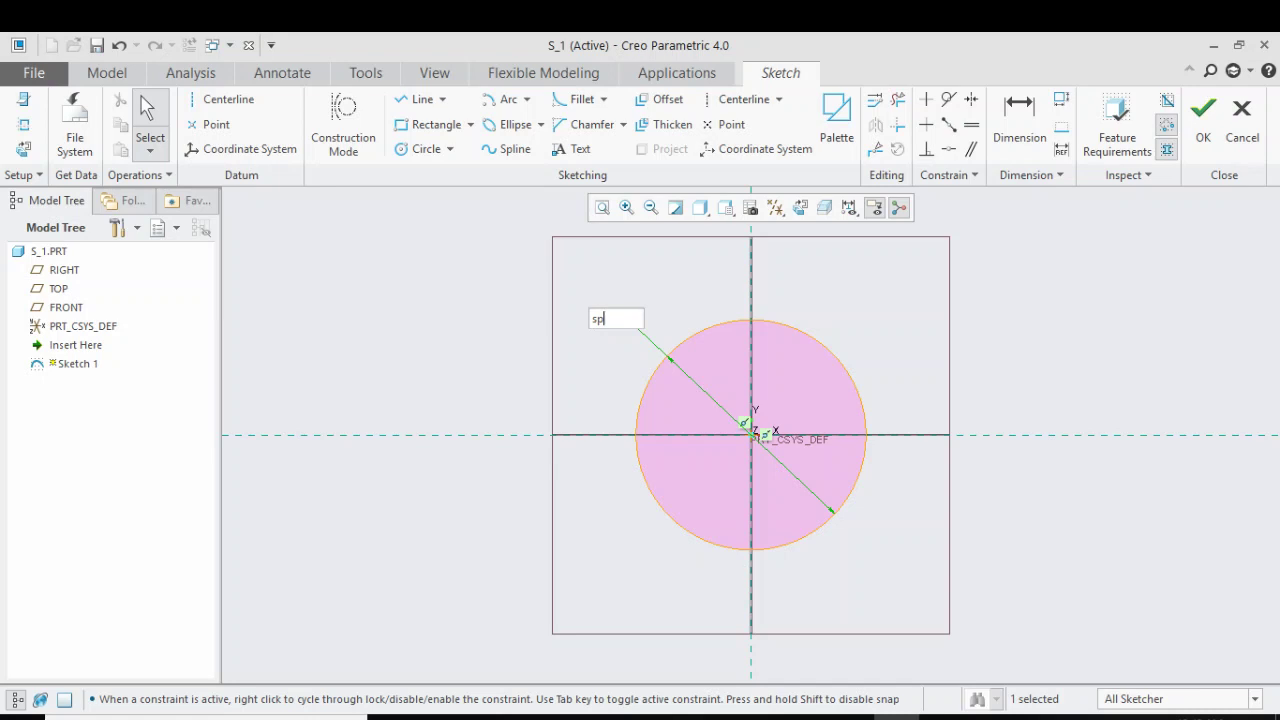
{"action": "type", "text": "line_diameter"}
{"action": "key", "text": "Return"}
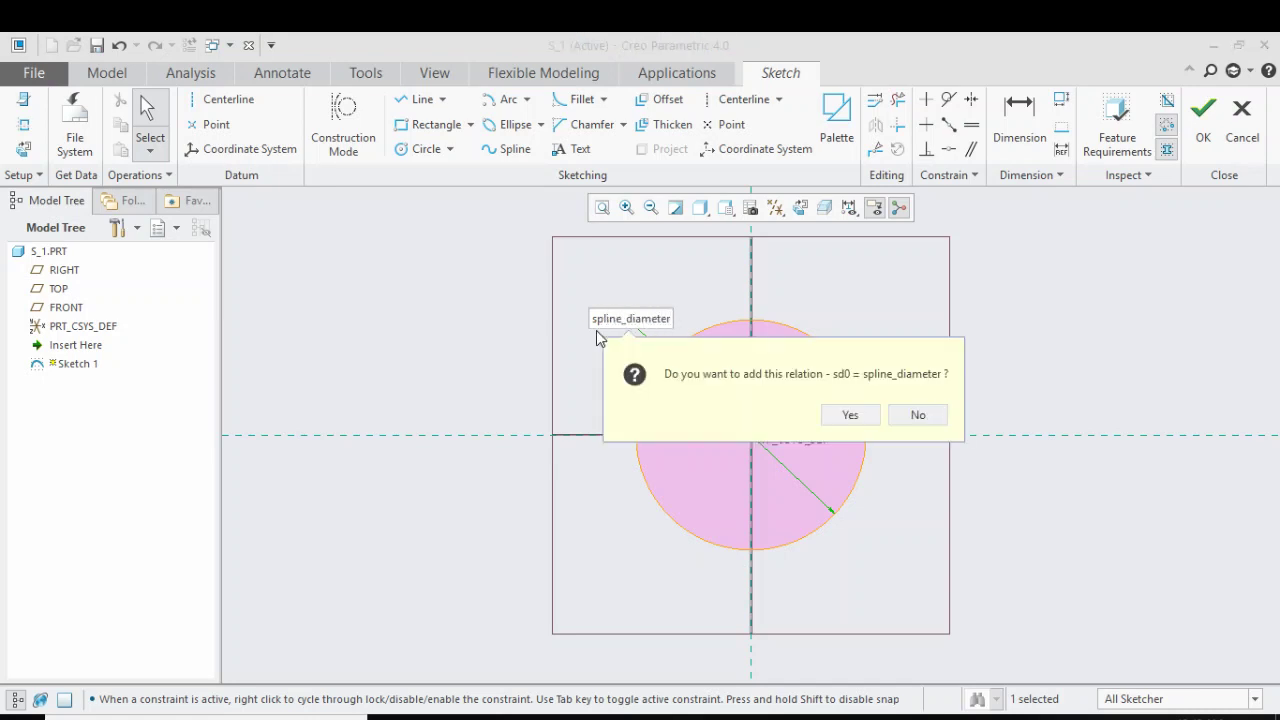
{"action": "key", "text": "Return"}
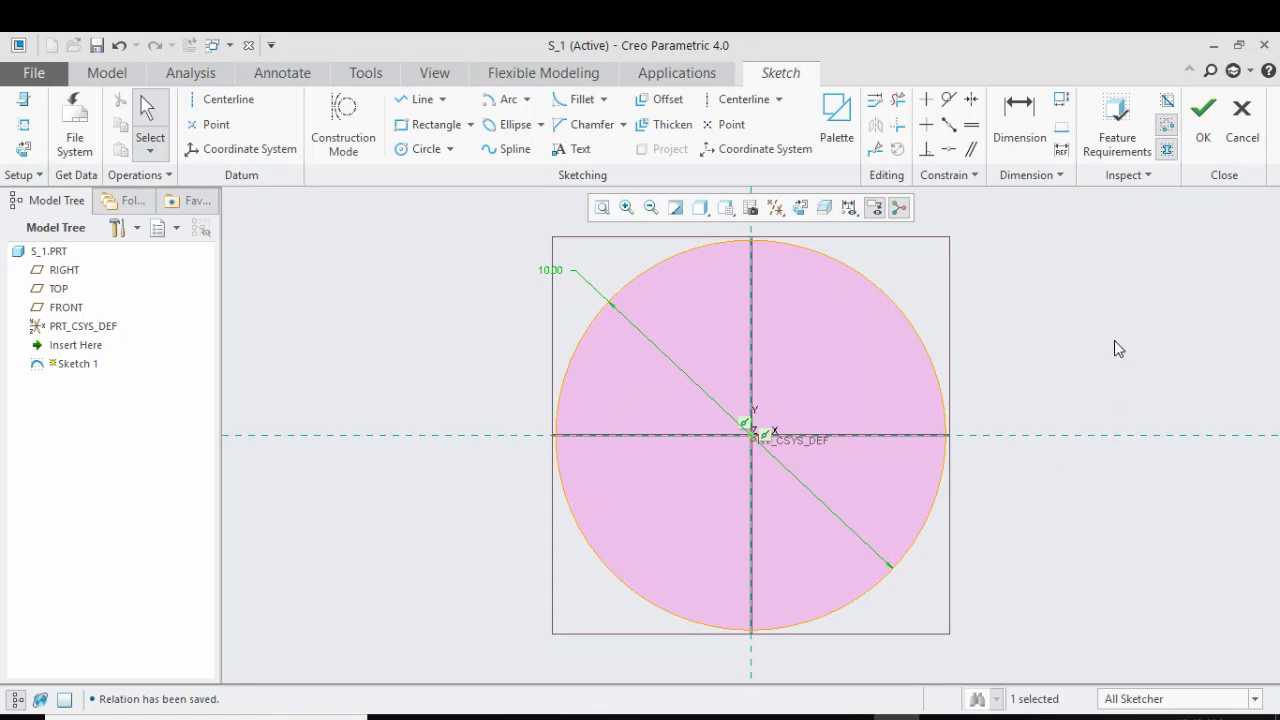
{"action": "left_click", "coordinate": [1203, 115]}
{"action": "left_click", "coordinate": [436, 309]}
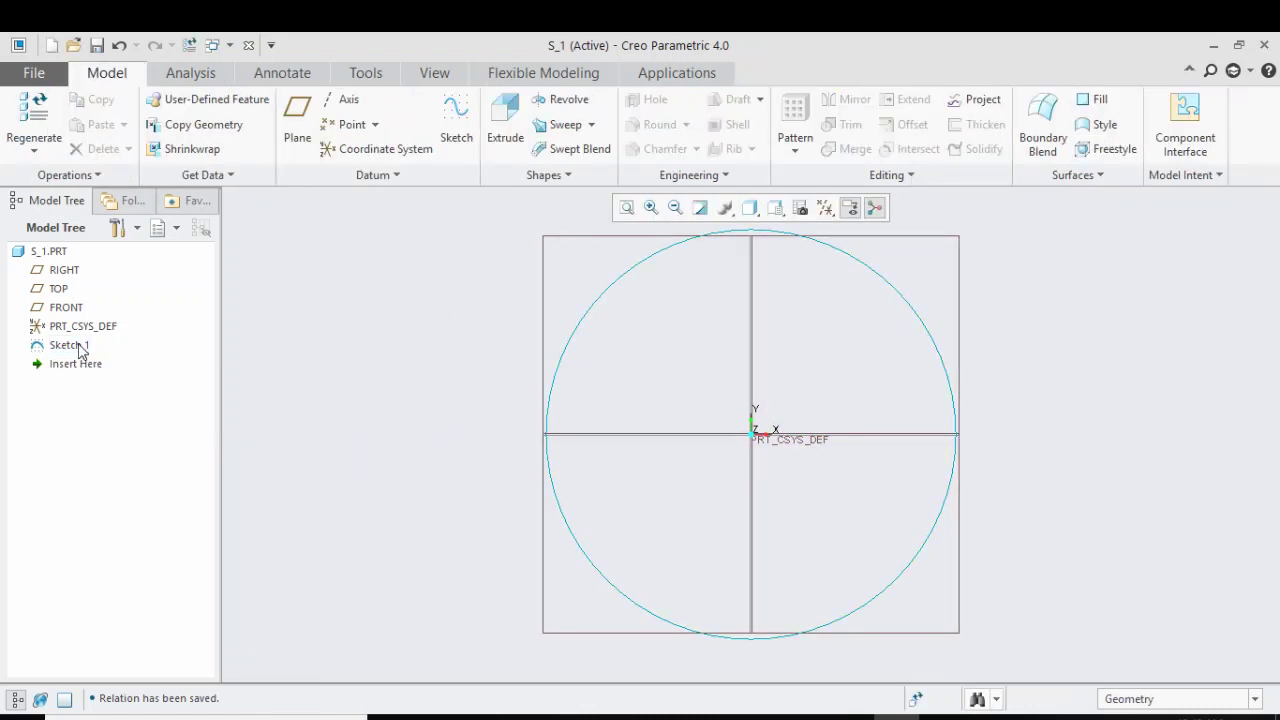
Start a second sketch on the previous sketch plane and draw a concentric circle about 5.3 mm in diameter
{"action": "left_click", "coordinate": [458, 125]}
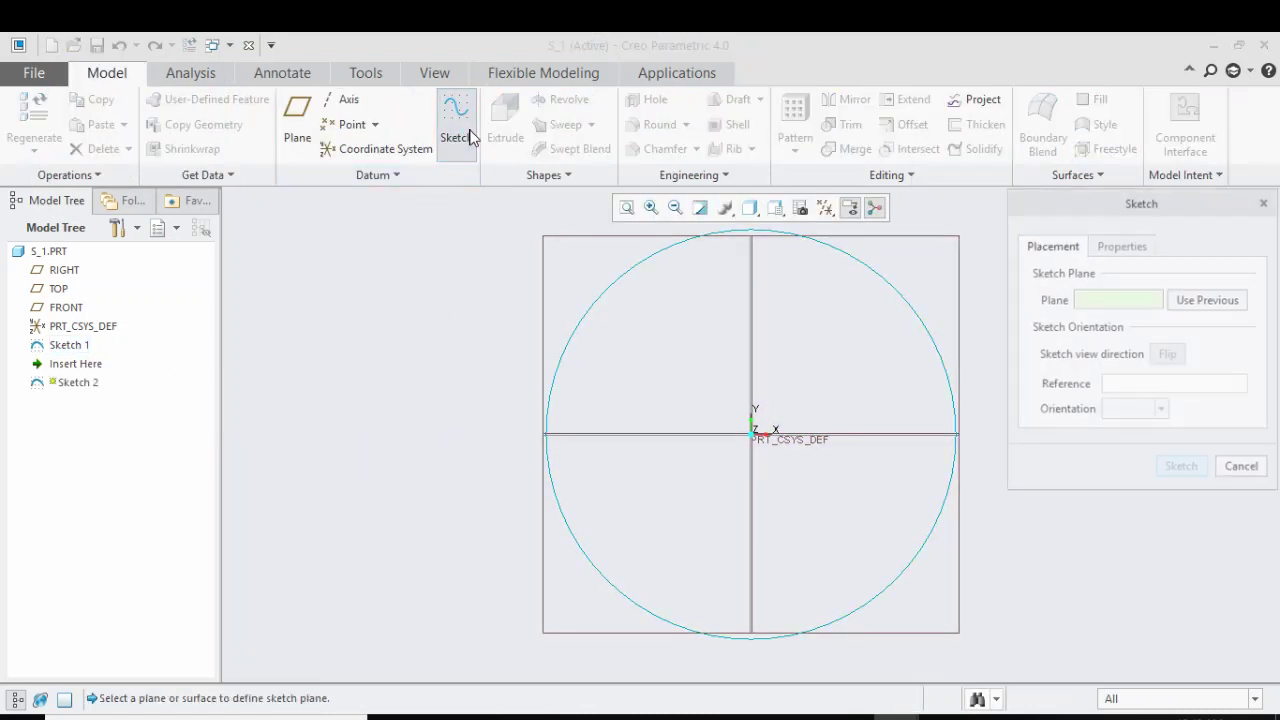
{"action": "left_click", "coordinate": [1211, 306]}
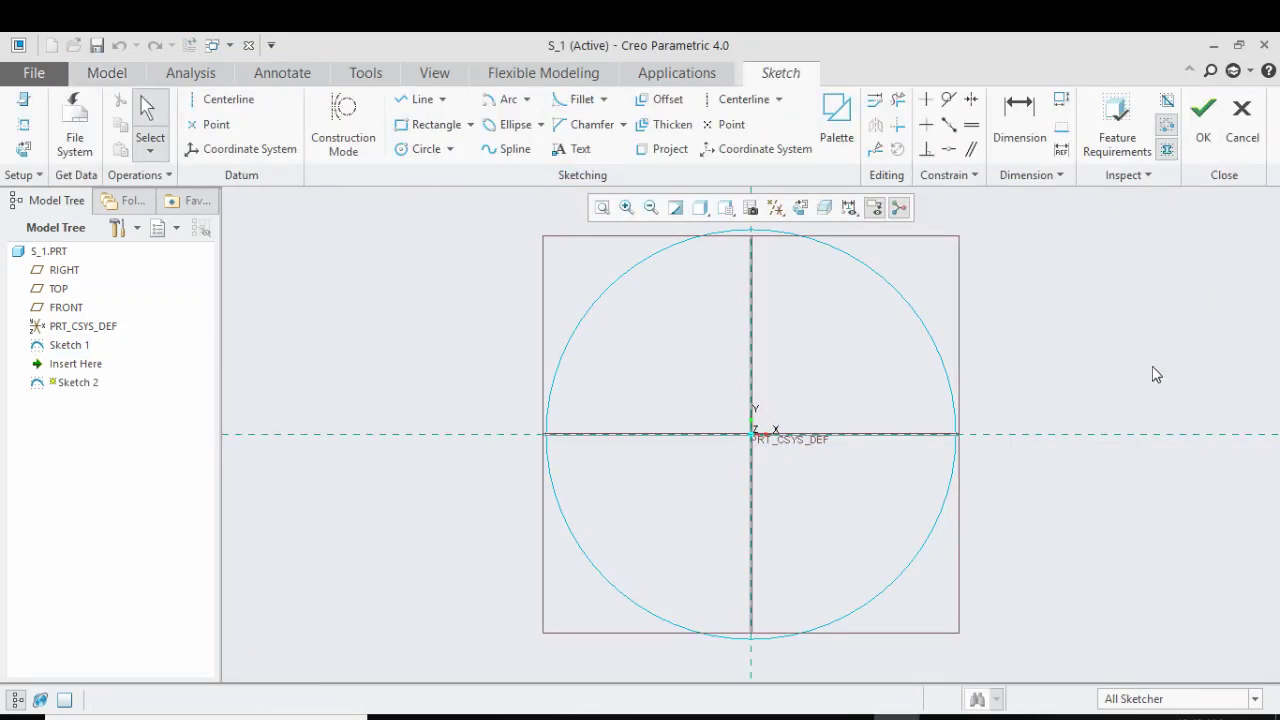
{"action": "left_click", "coordinate": [417, 156]}
{"action": "left_click", "coordinate": [752, 433]}
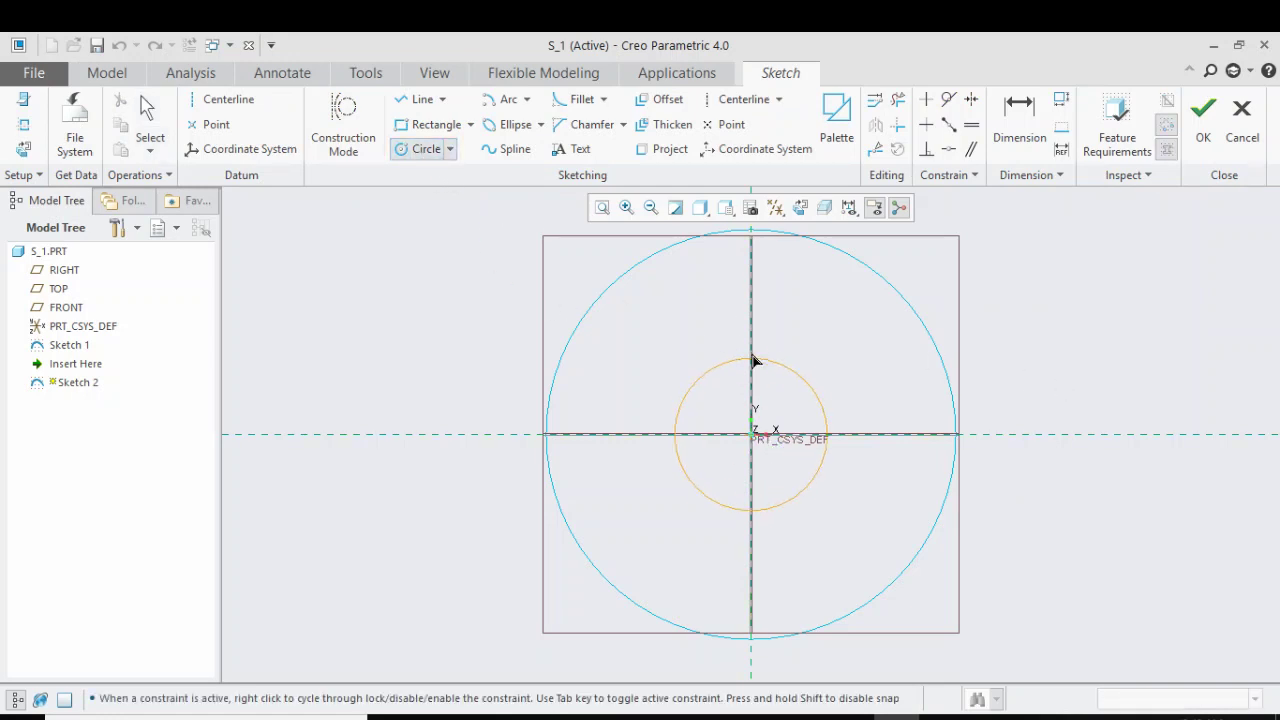
{"action": "left_click", "coordinate": [751, 327]}
{"action": "middle_click", "coordinate": [751, 327]}
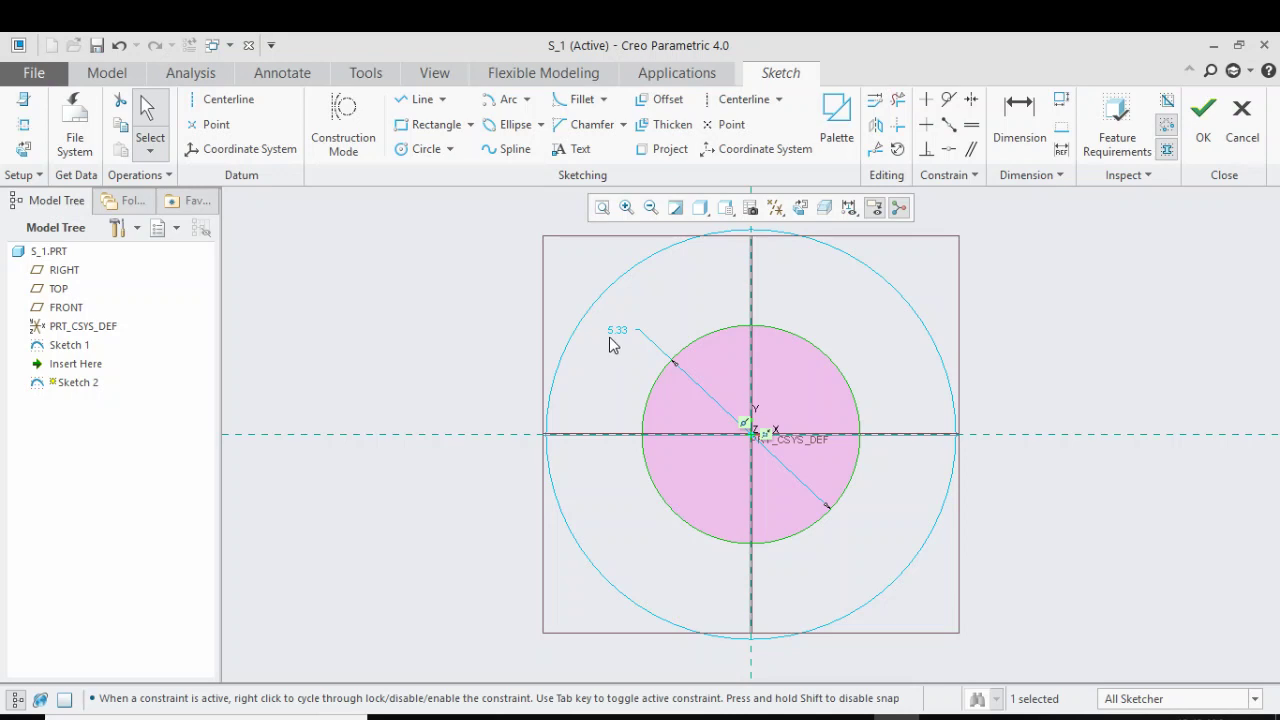
Set the inner circle's diameter to d, add this as a relation and finish the sketch
{"action": "double_click", "coordinate": [617, 333]}
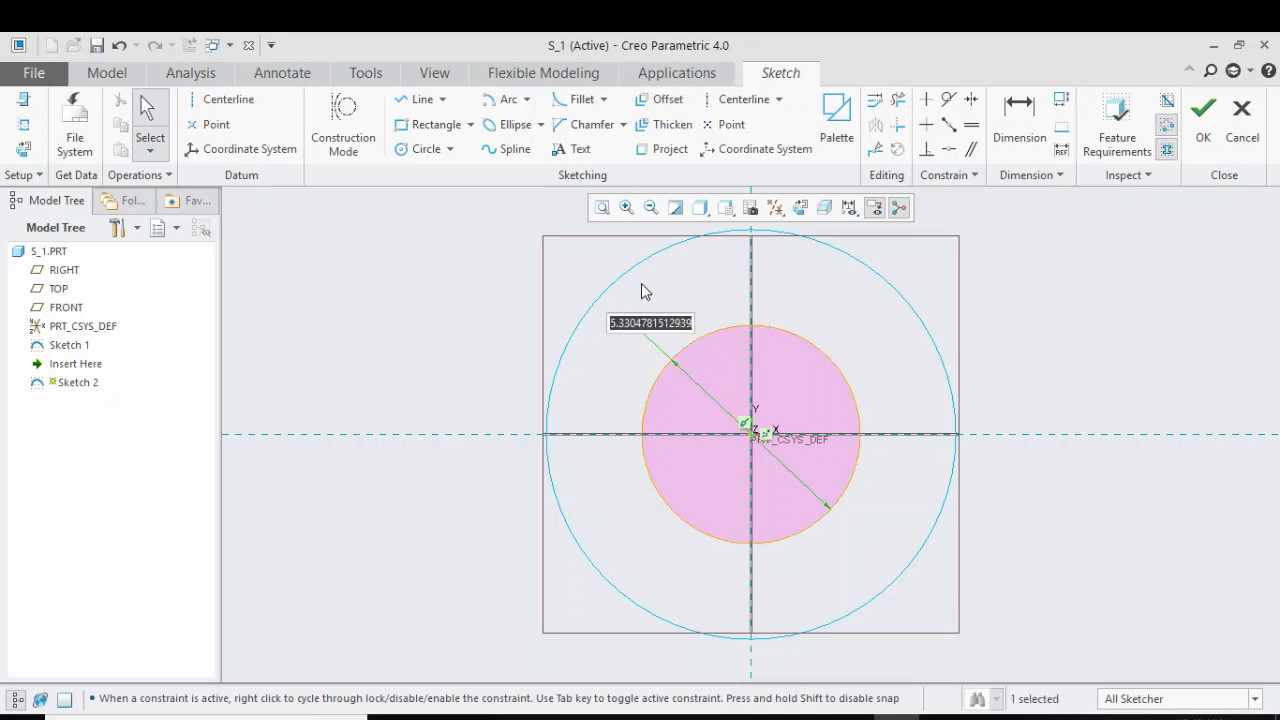
{"action": "type", "text": "6"}
{"action": "key", "text": "Return"}
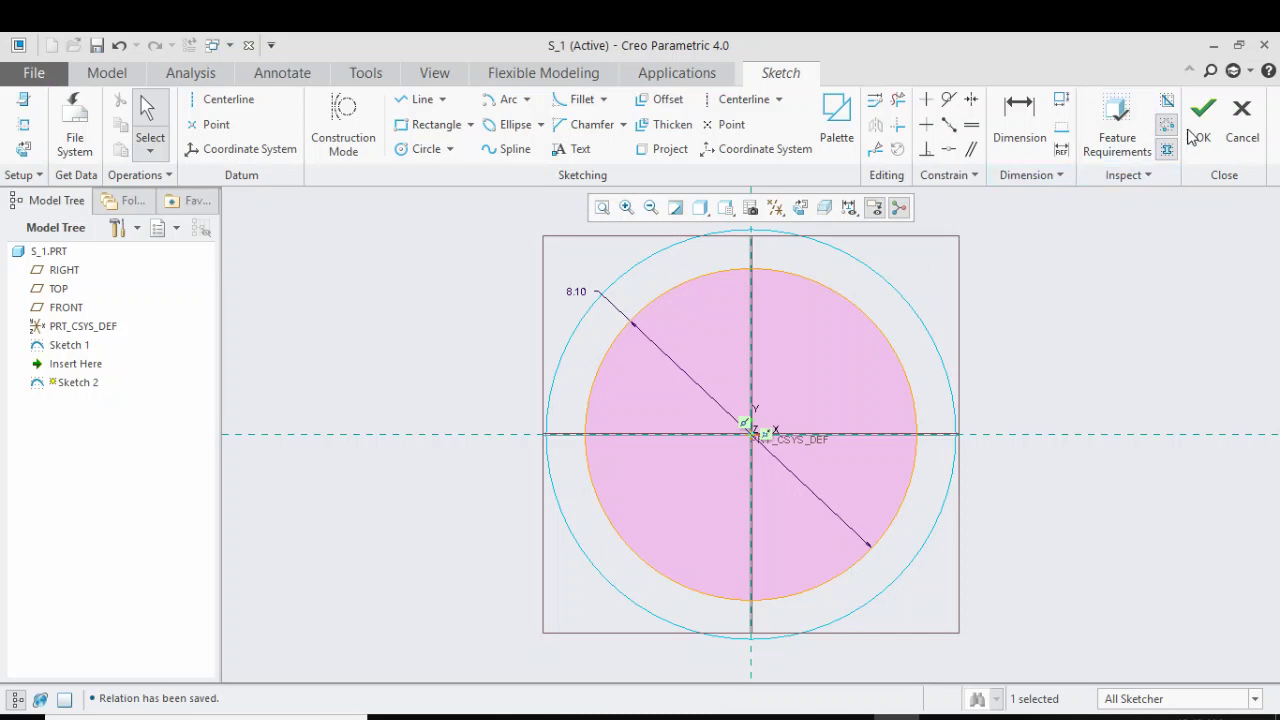
{"action": "left_click", "coordinate": [1203, 112]}
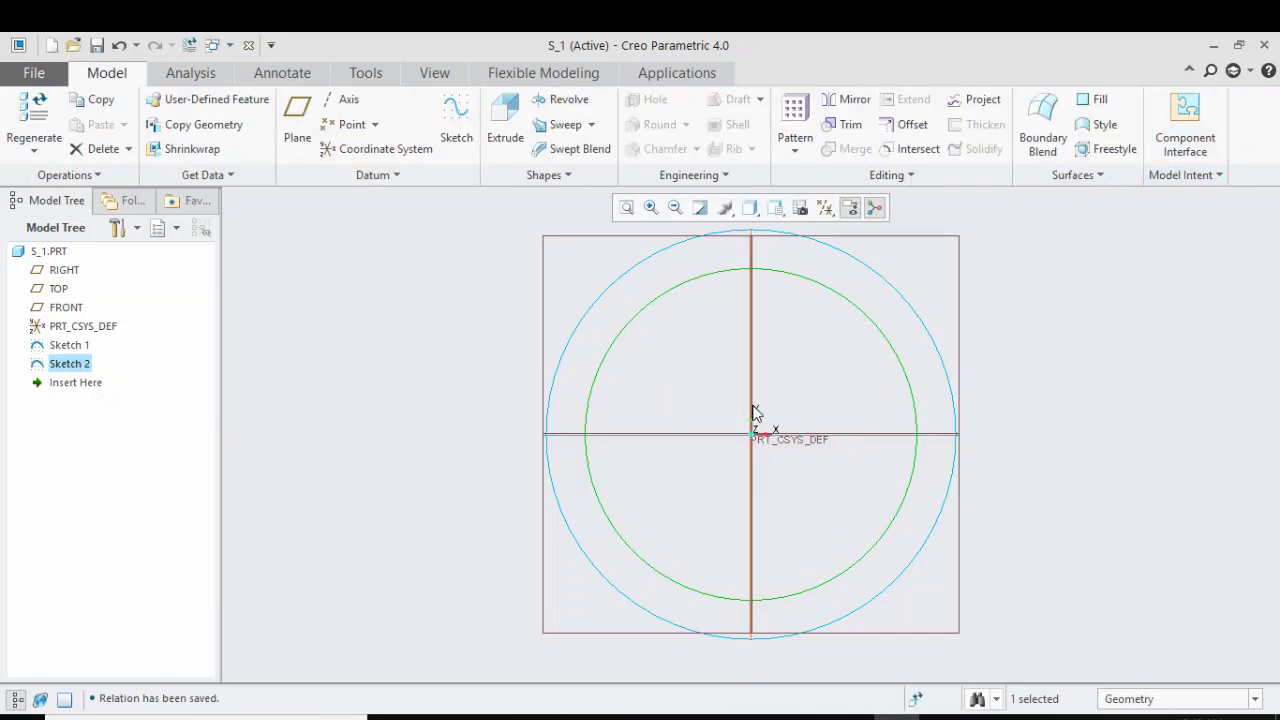
{"action": "left_click", "coordinate": [365, 300]}
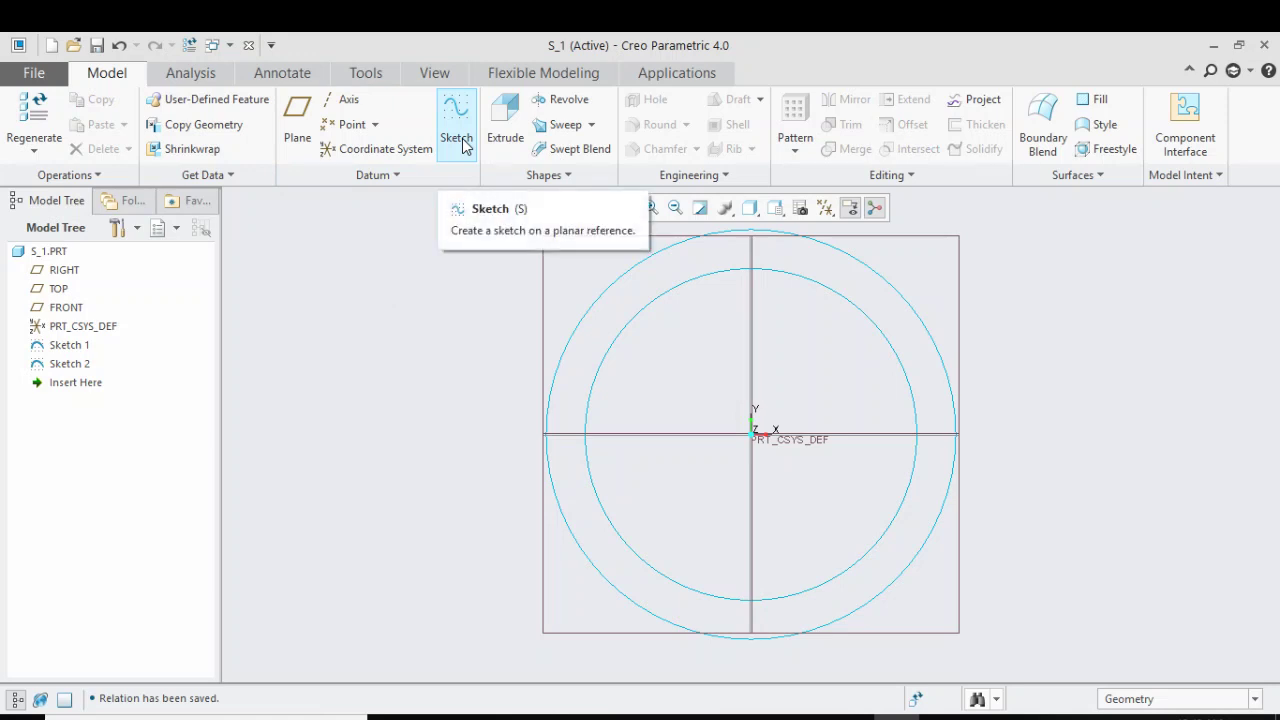
Rename the inner circle's sketch, Sketch 2, as shaft
{"action": "left_click", "coordinate": [73, 367]}
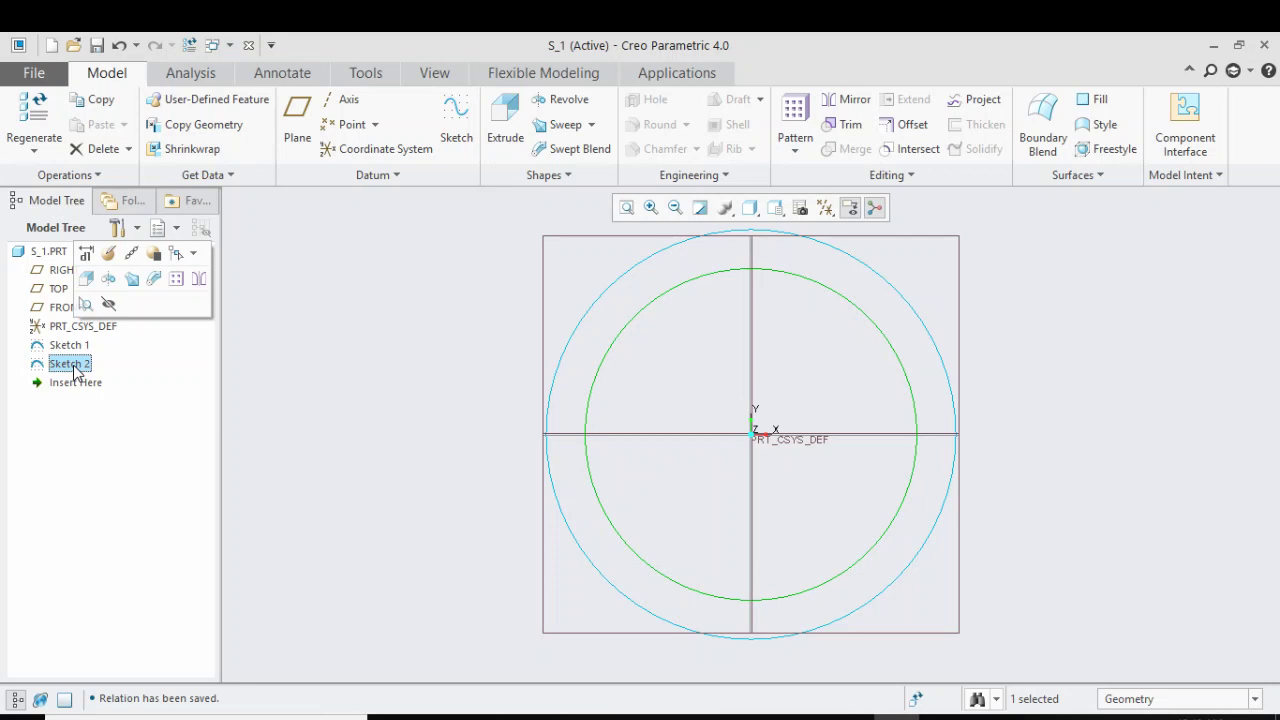
{"action": "left_click", "coordinate": [75, 366]}
{"action": "type", "text": "shaft"}
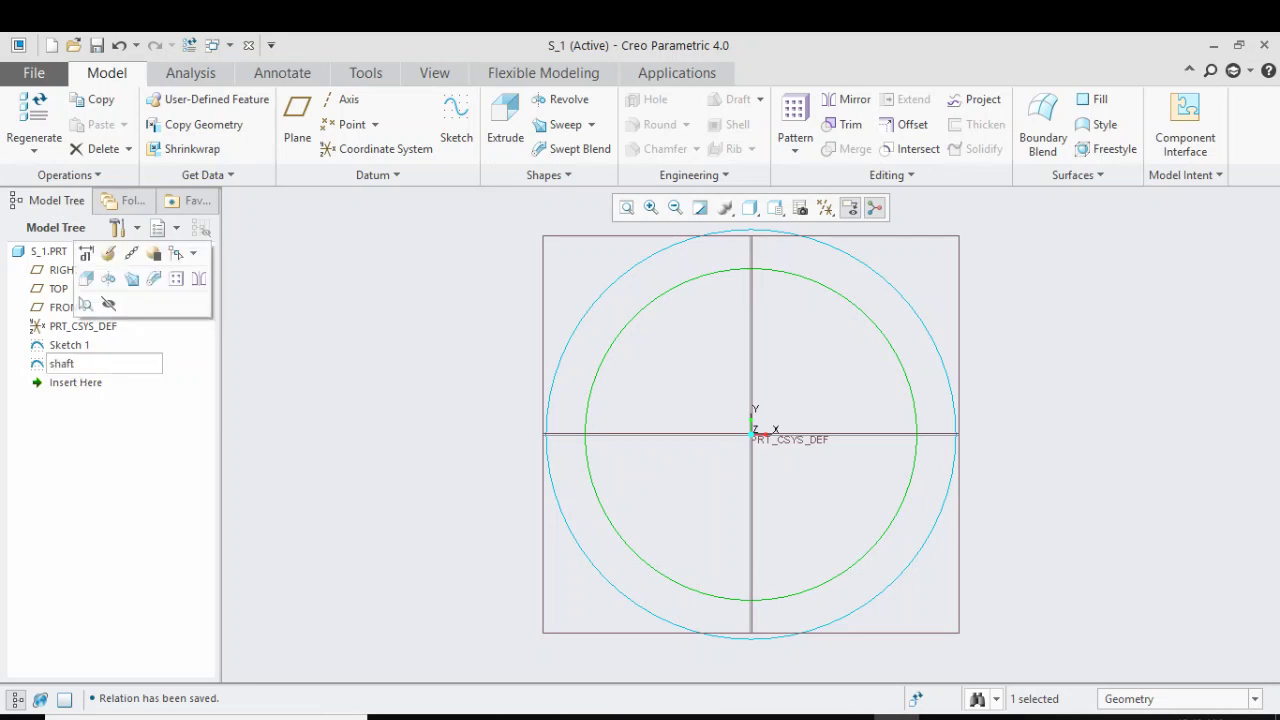
{"action": "key", "text": "Return"}
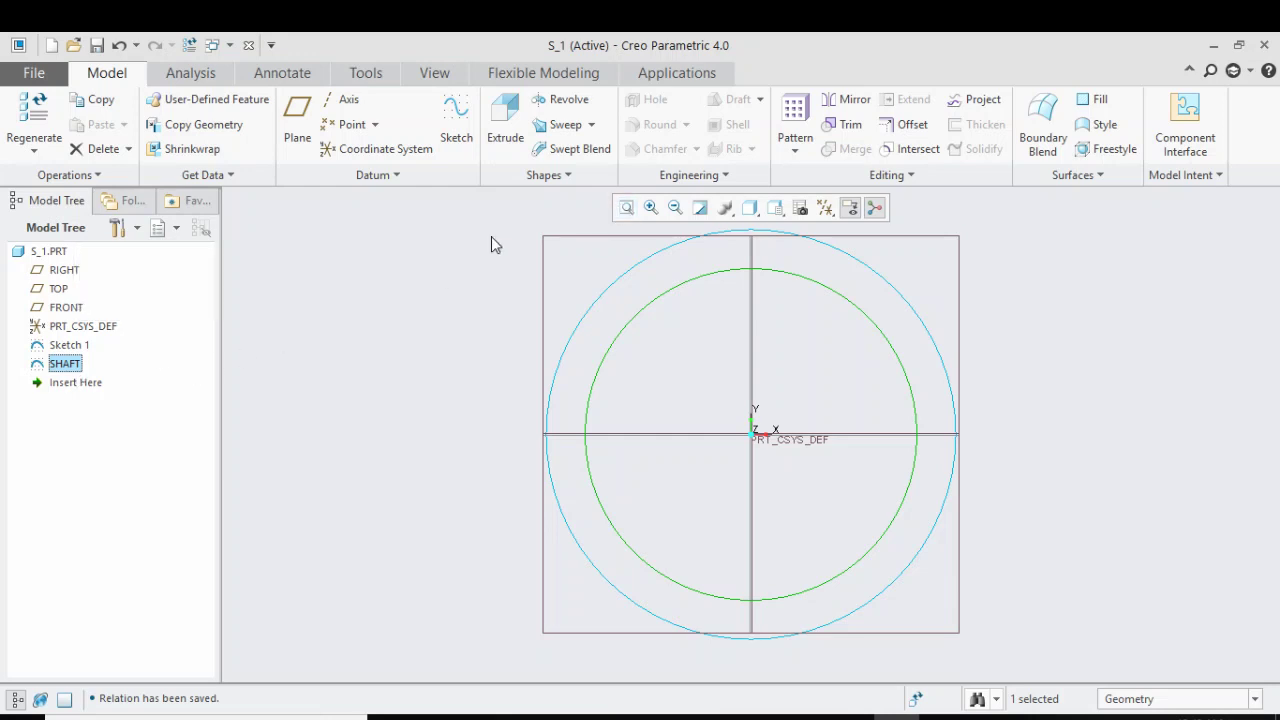
{"action": "left_click", "coordinate": [448, 242]}
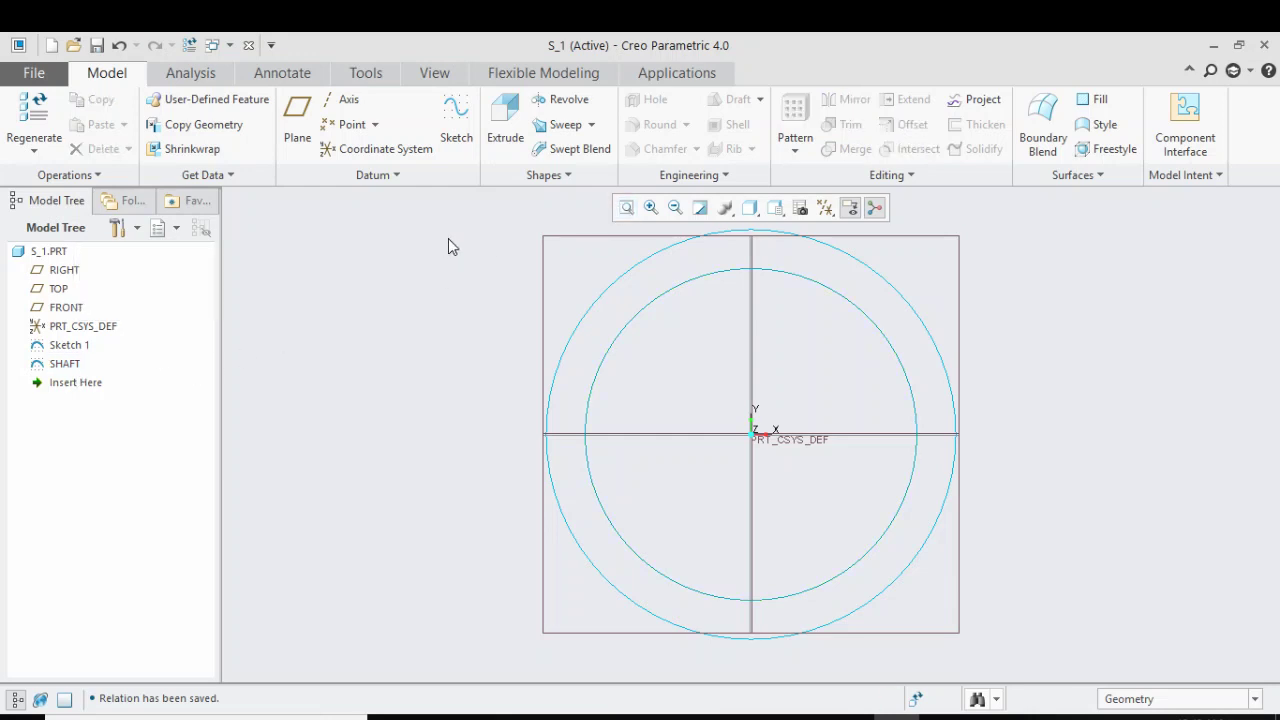
In a new sketch on the previous plane, draw a vertical line about 2.6 mm up from the inner circle and a 1 mm horizontal line to the vertical reference
{"action": "left_click", "coordinate": [457, 115]}
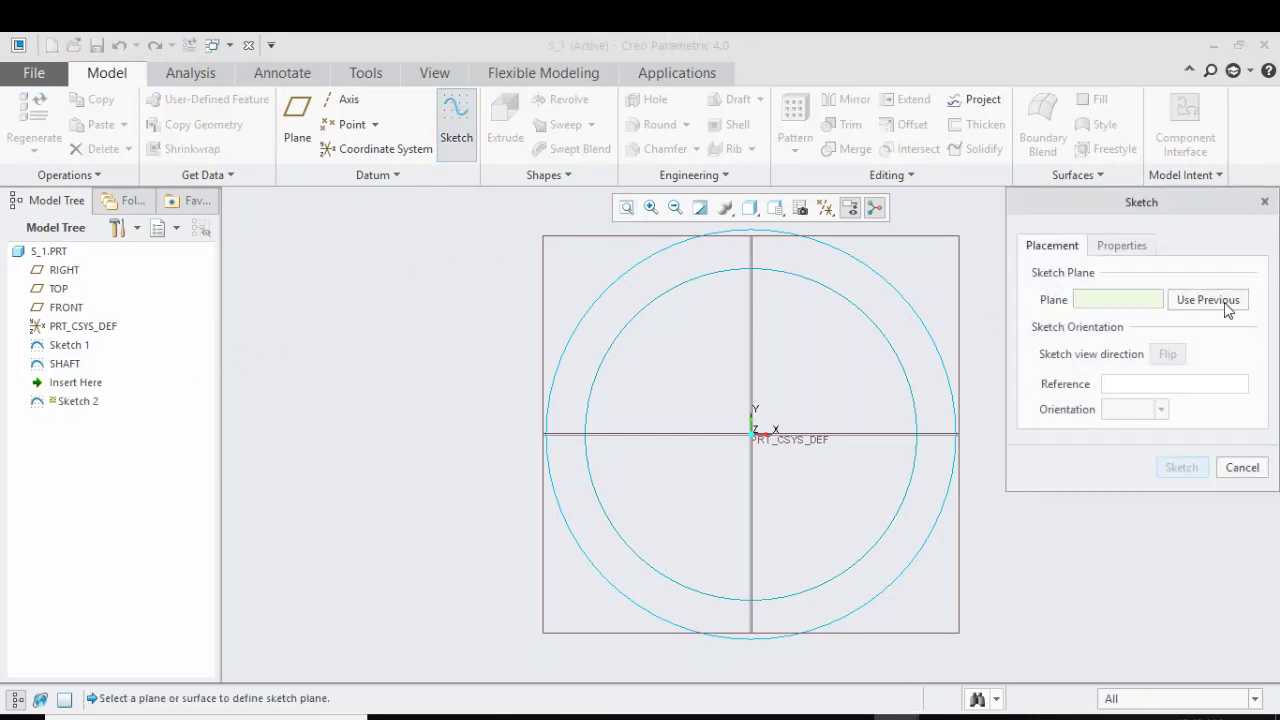
{"action": "left_click", "coordinate": [1224, 298]}
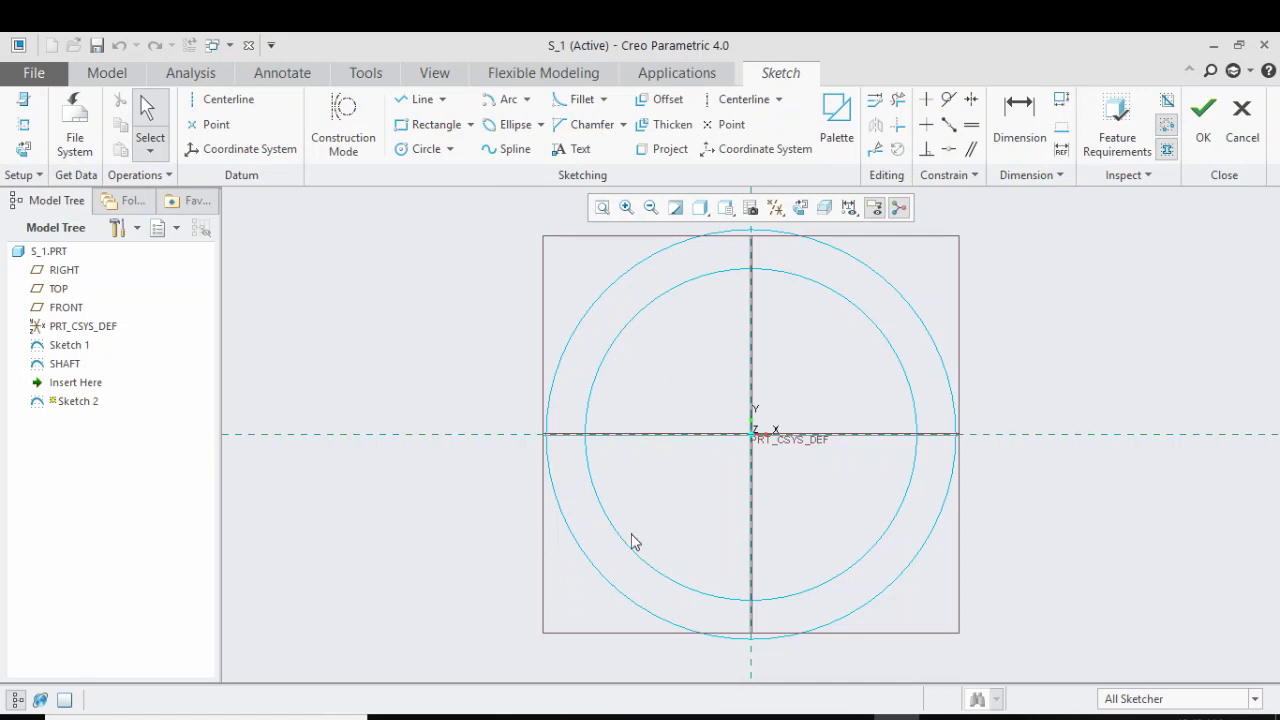
{"action": "scroll", "coordinate": [665, 586], "scroll_direction": "up", "scroll_amount": 1}
{"action": "scroll", "coordinate": [772, 289], "scroll_direction": "down", "scroll_amount": 1}
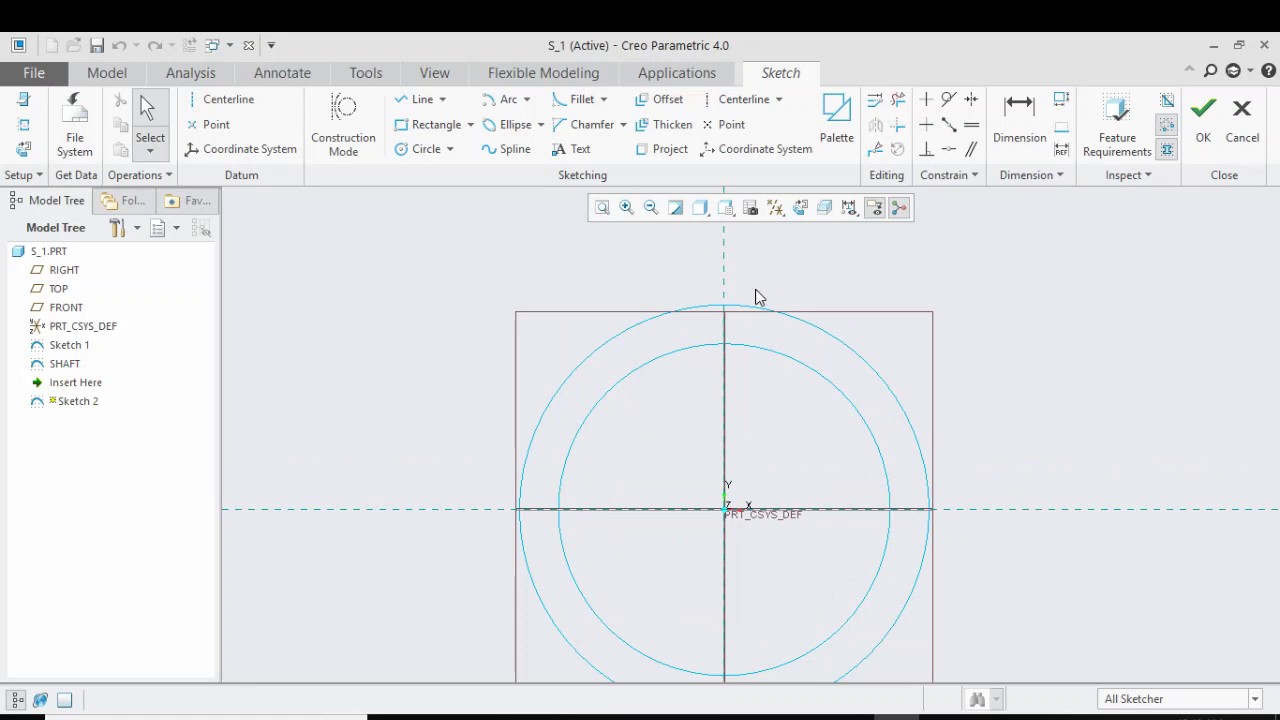
{"action": "left_click", "coordinate": [405, 99]}
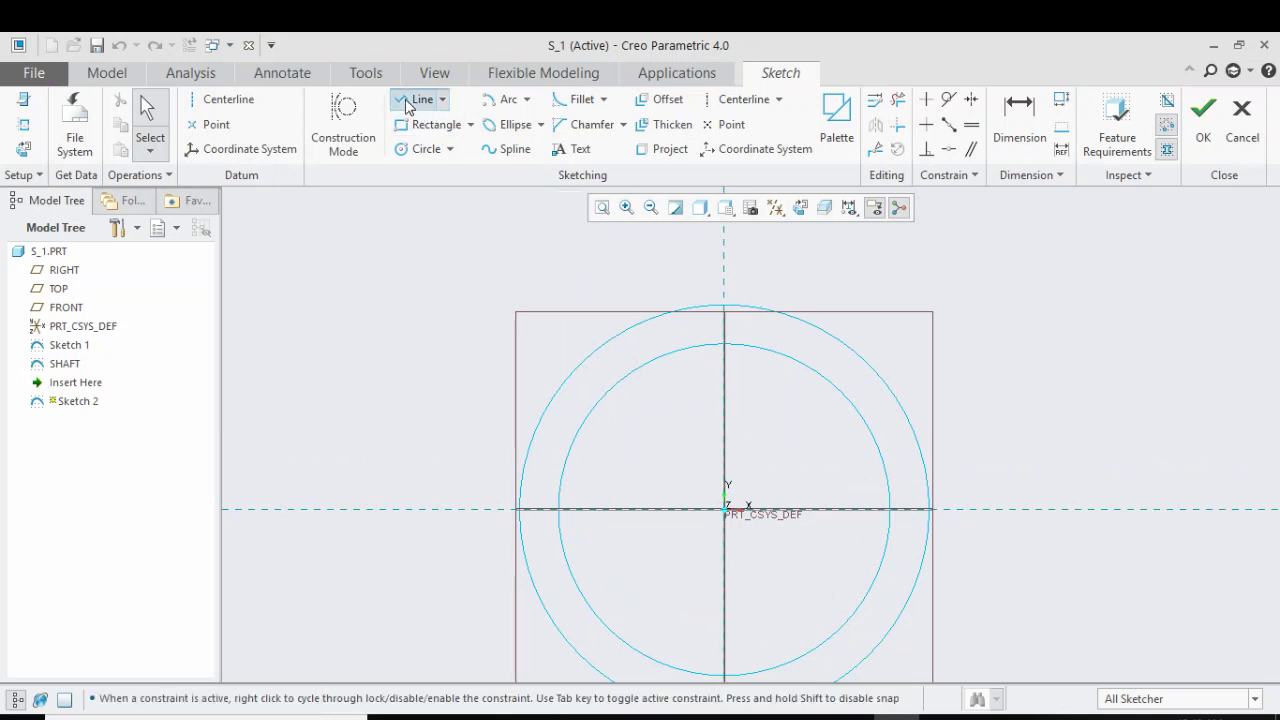
{"action": "left_click", "coordinate": [683, 347]}
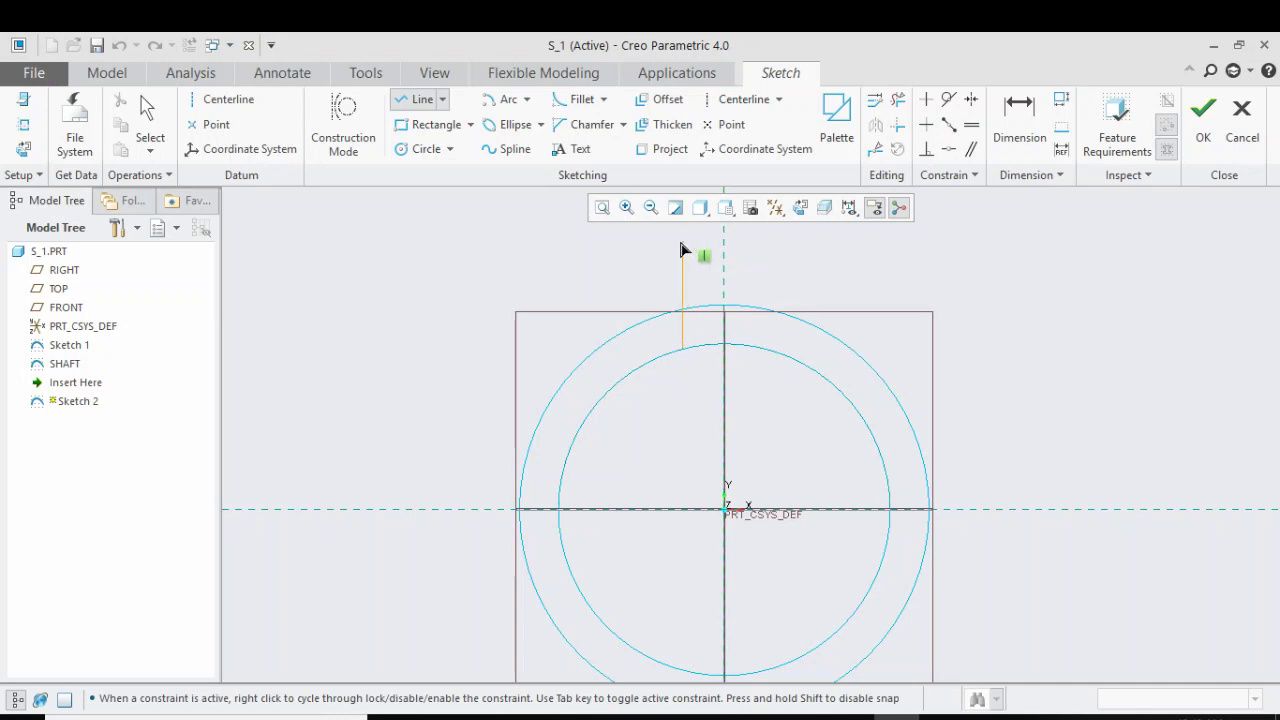
{"action": "left_click", "coordinate": [683, 242]}
{"action": "left_click", "coordinate": [724, 242]}
{"action": "middle_click", "coordinate": [720, 265]}
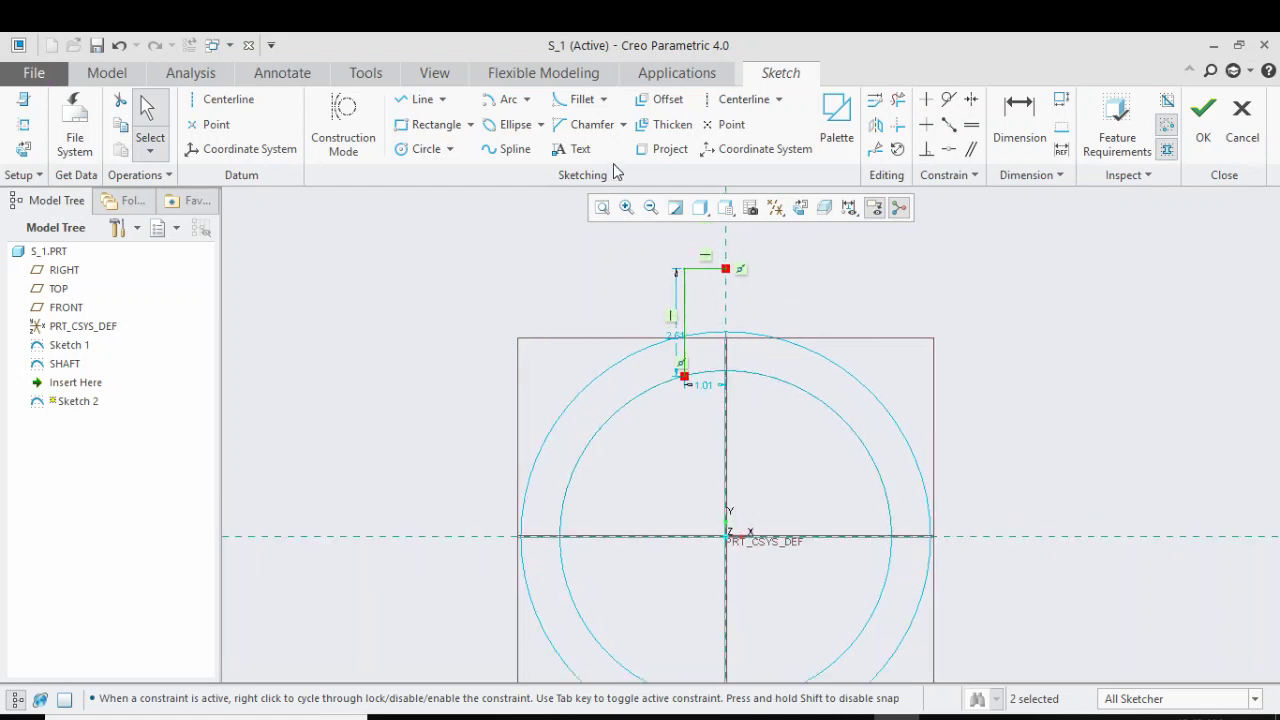
Project the inner circle's upper arc into the sketch and trim it to the segment between the vertical line and the vertical reference
{"action": "left_click", "coordinate": [670, 149]}
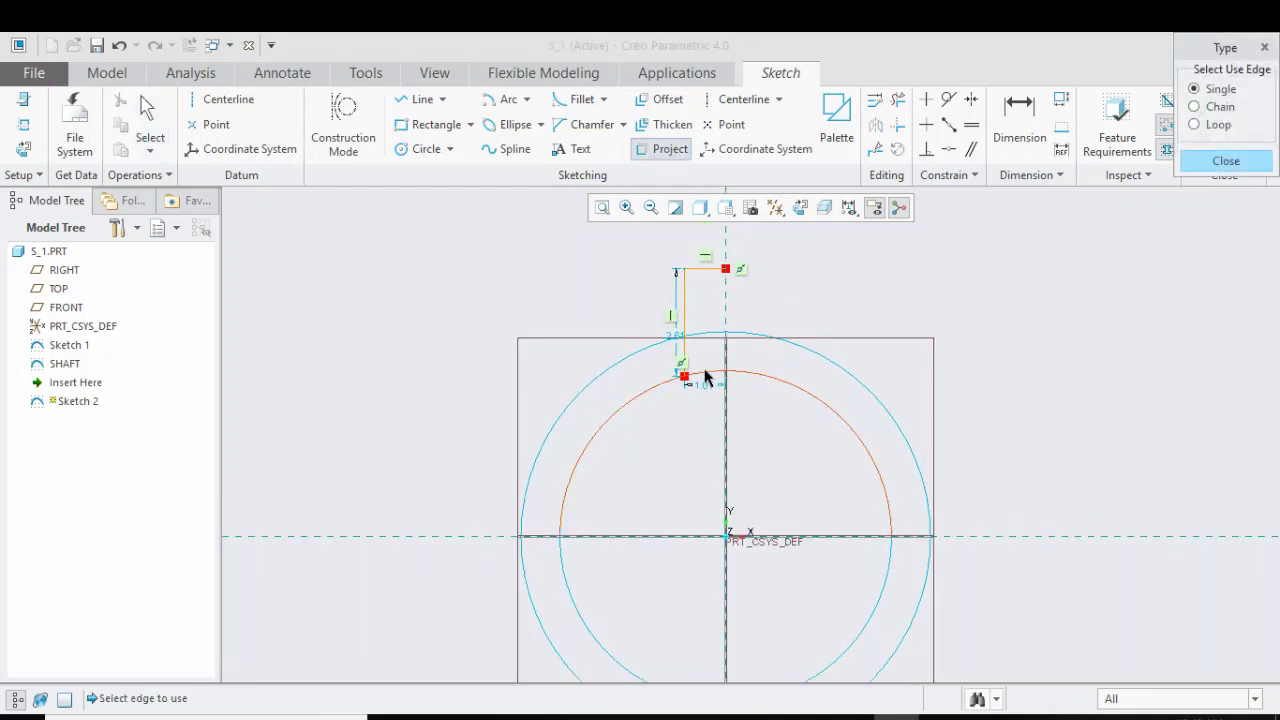
{"action": "left_click", "coordinate": [705, 373]}
{"action": "left_click", "coordinate": [1200, 164]}
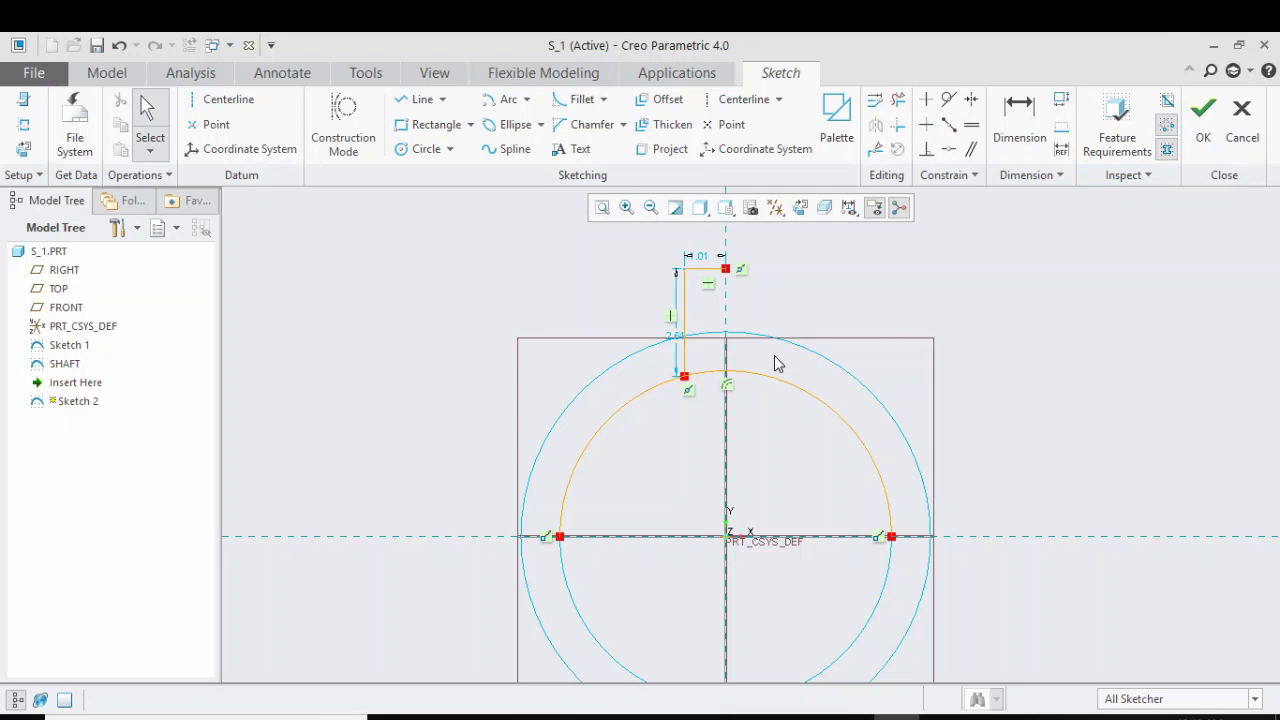
{"action": "left_click", "coordinate": [899, 101]}
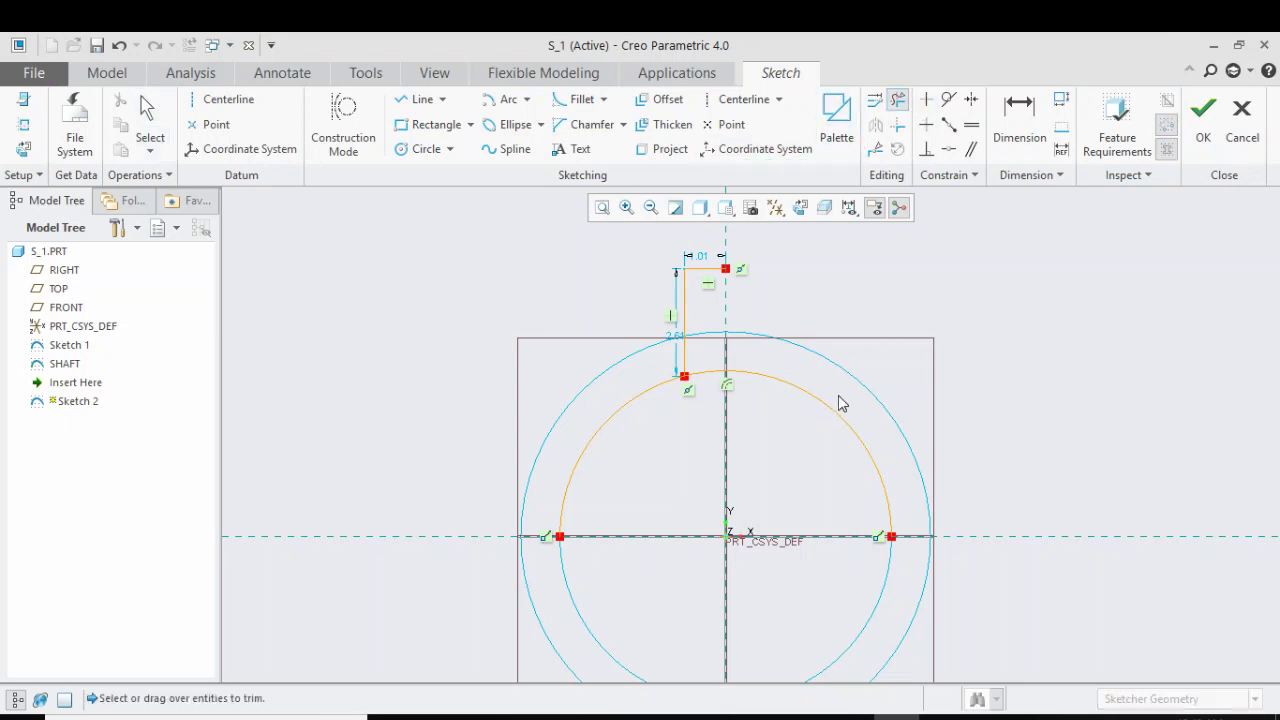
{"action": "left_click", "coordinate": [824, 412]}
{"action": "left_click", "coordinate": [609, 420]}
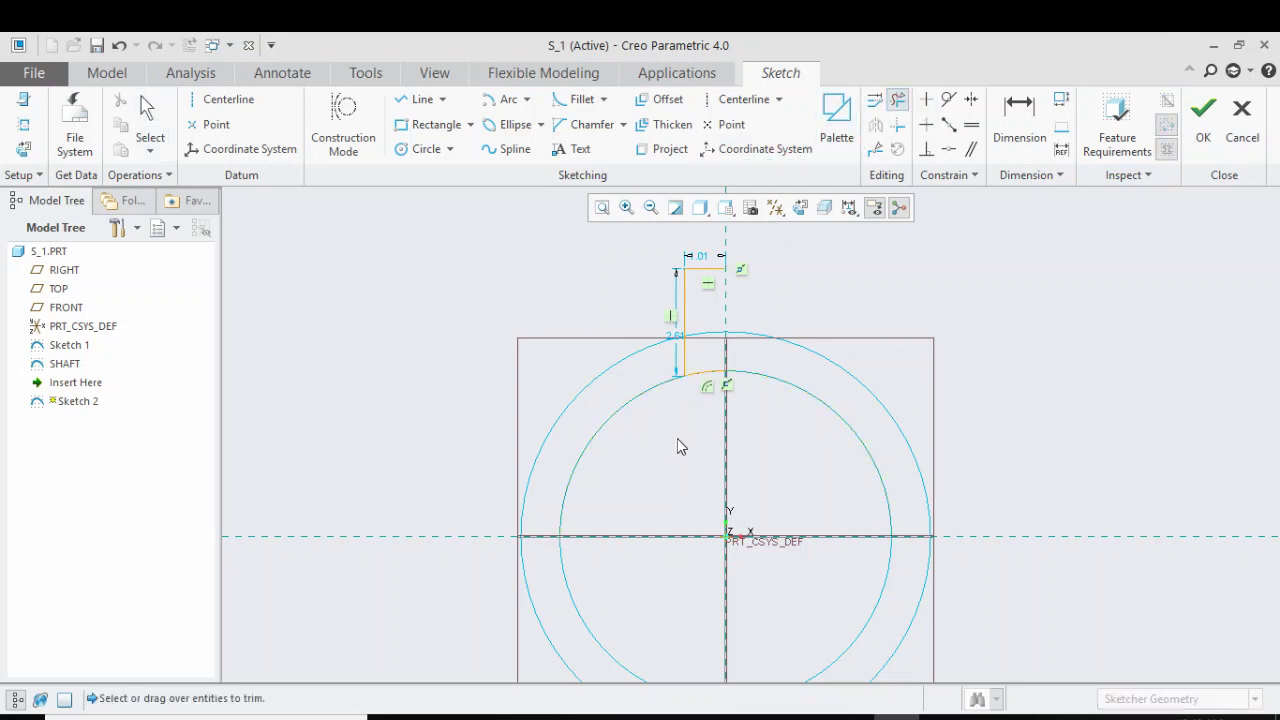
Add a vertical centerline through the origin and mirror the half tooth profile, including its base arc, across it
{"action": "left_click", "coordinate": [731, 99]}
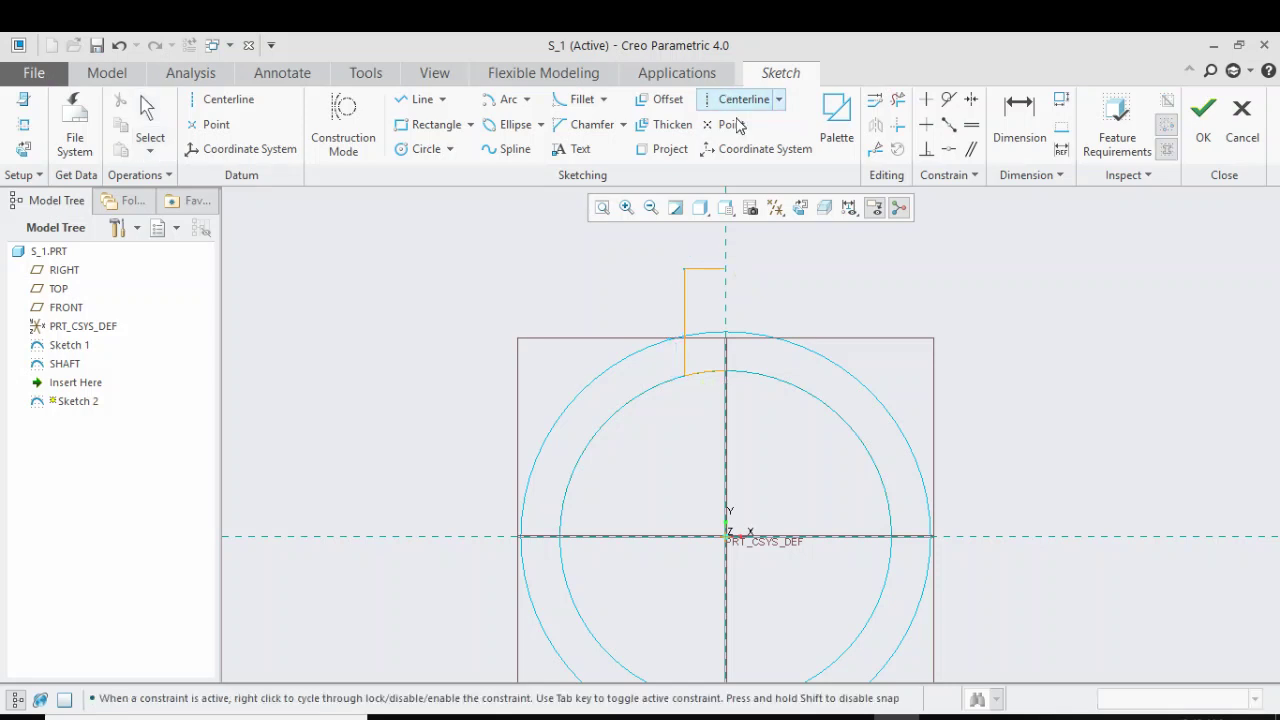
{"action": "left_click", "coordinate": [727, 537]}
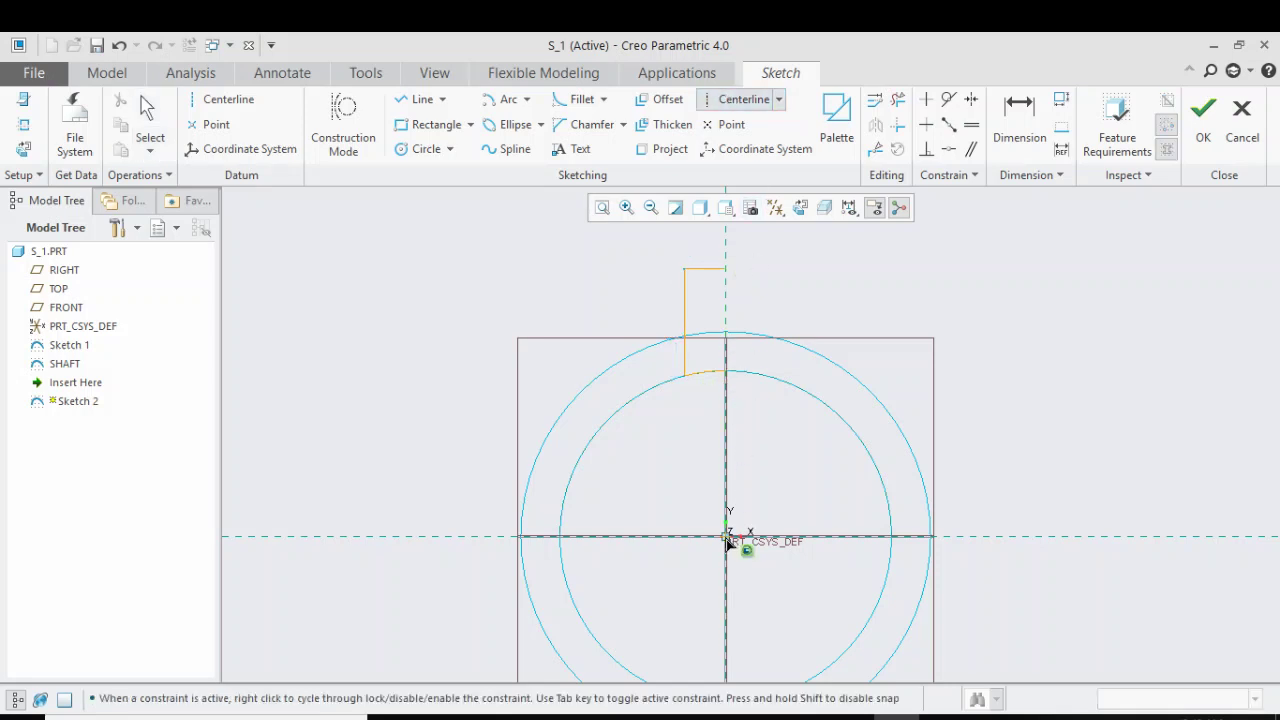
{"action": "left_click", "coordinate": [727, 347]}
{"action": "middle_click", "coordinate": [780, 268]}
{"action": "left_click_drag", "start_coordinate": [651, 235], "coordinate": [798, 436]}
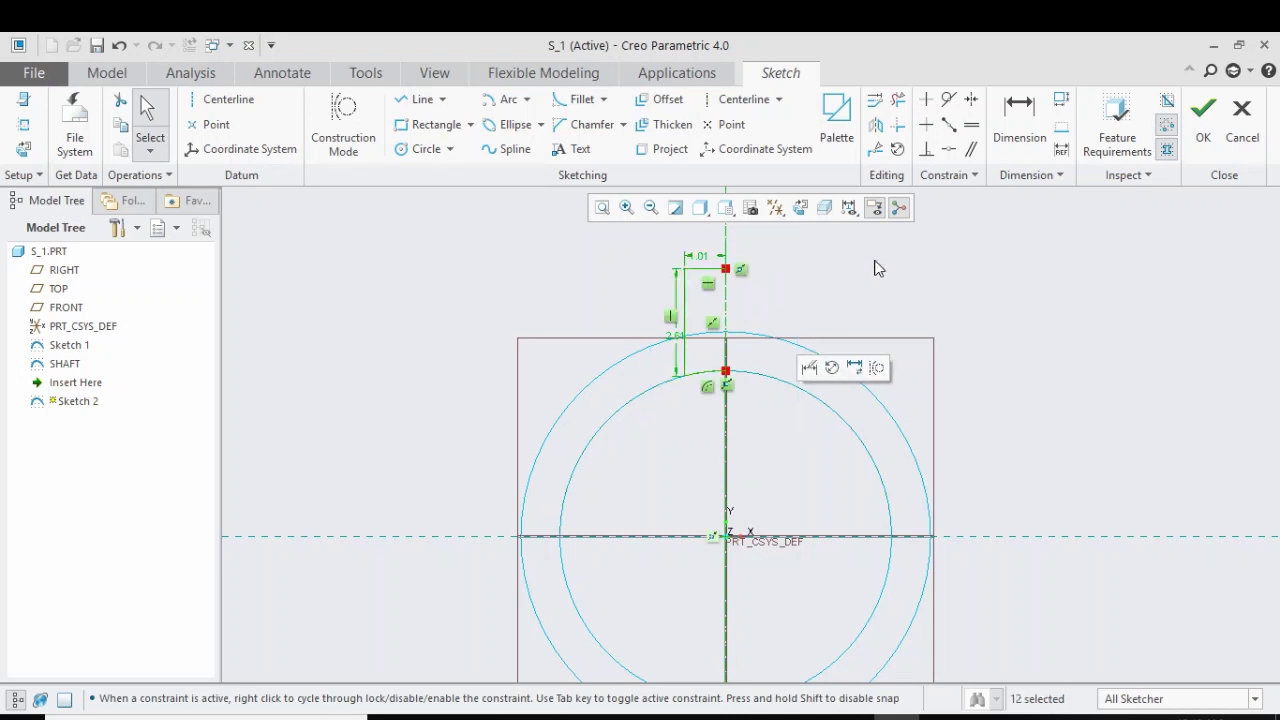
{"action": "left_click", "coordinate": [884, 127]}
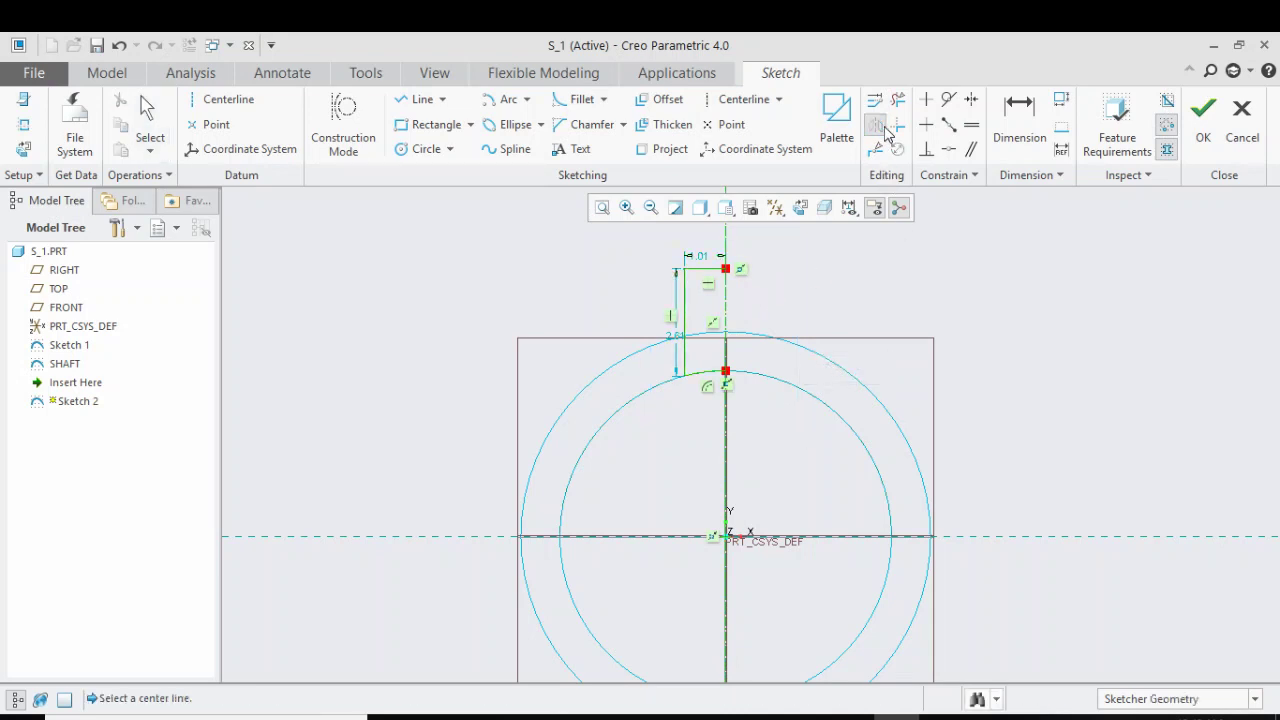
{"action": "left_click", "coordinate": [727, 472]}
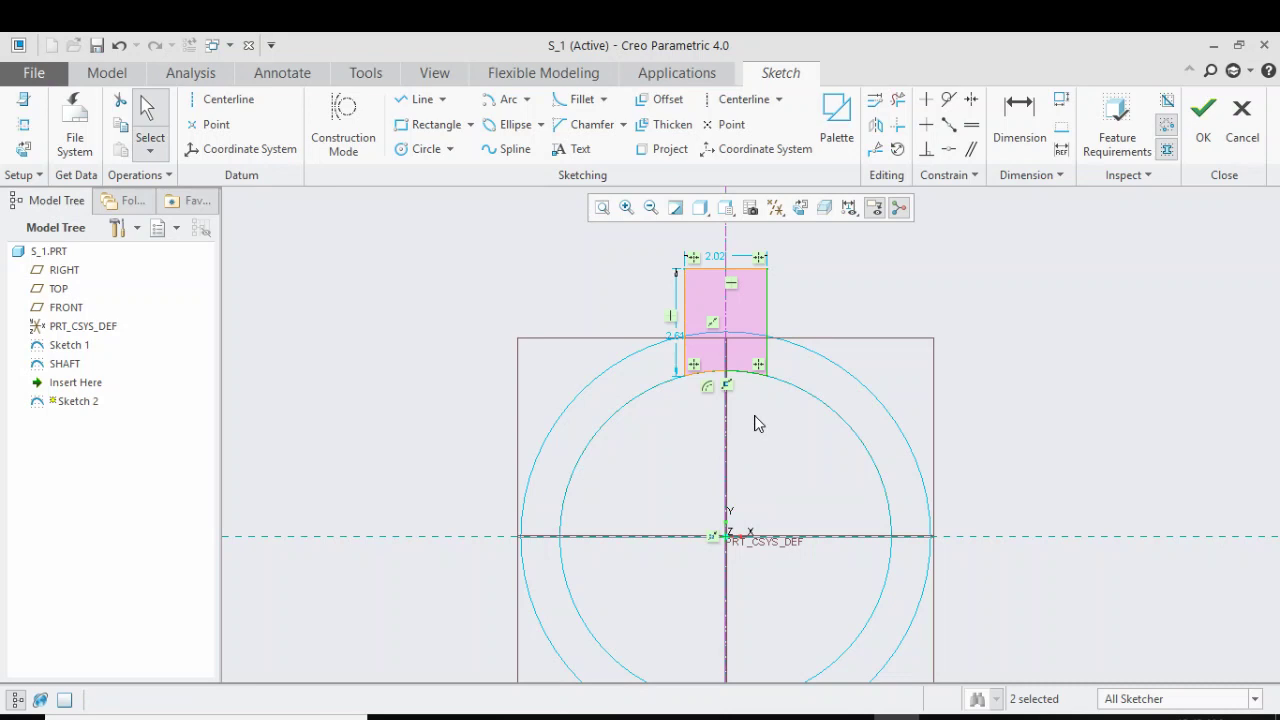
Set the tooth profile's width to w and add this as a relation
{"action": "scroll", "coordinate": [733, 335], "scroll_direction": "up", "scroll_amount": 1}
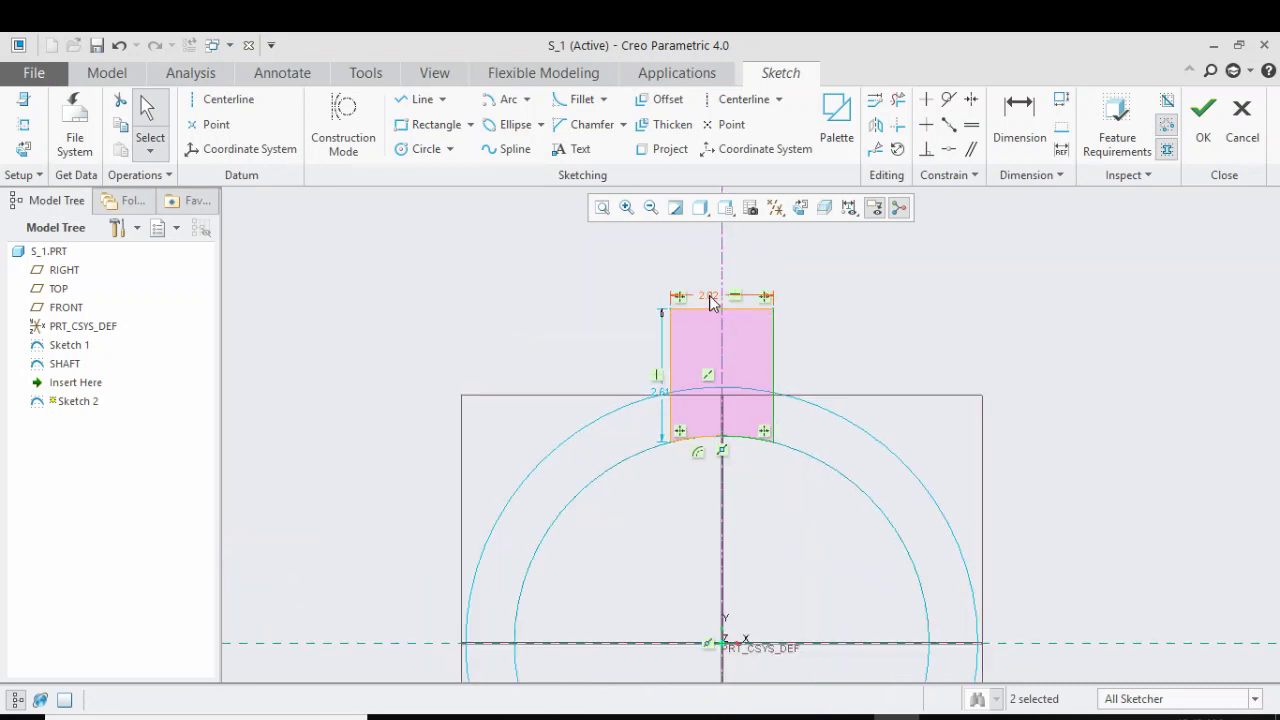
{"action": "double_click", "coordinate": [711, 298]}
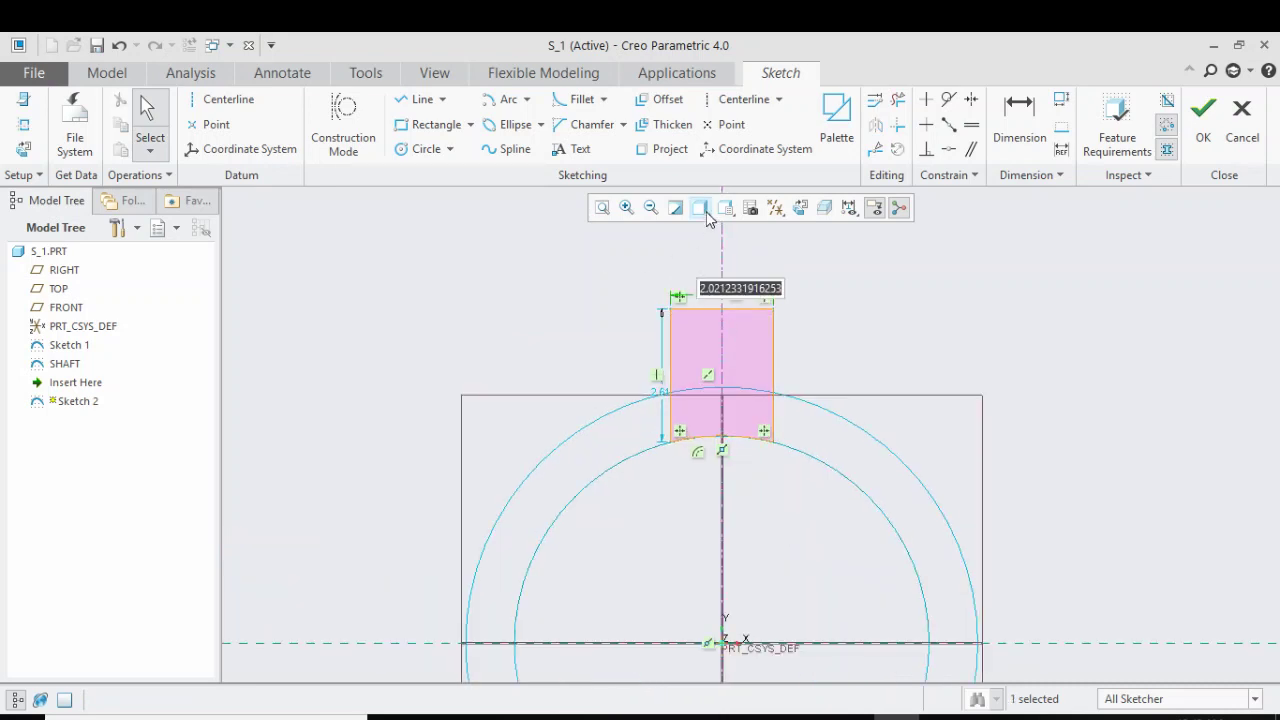
{"action": "type", "text": "w"}
{"action": "key", "text": "Return"}
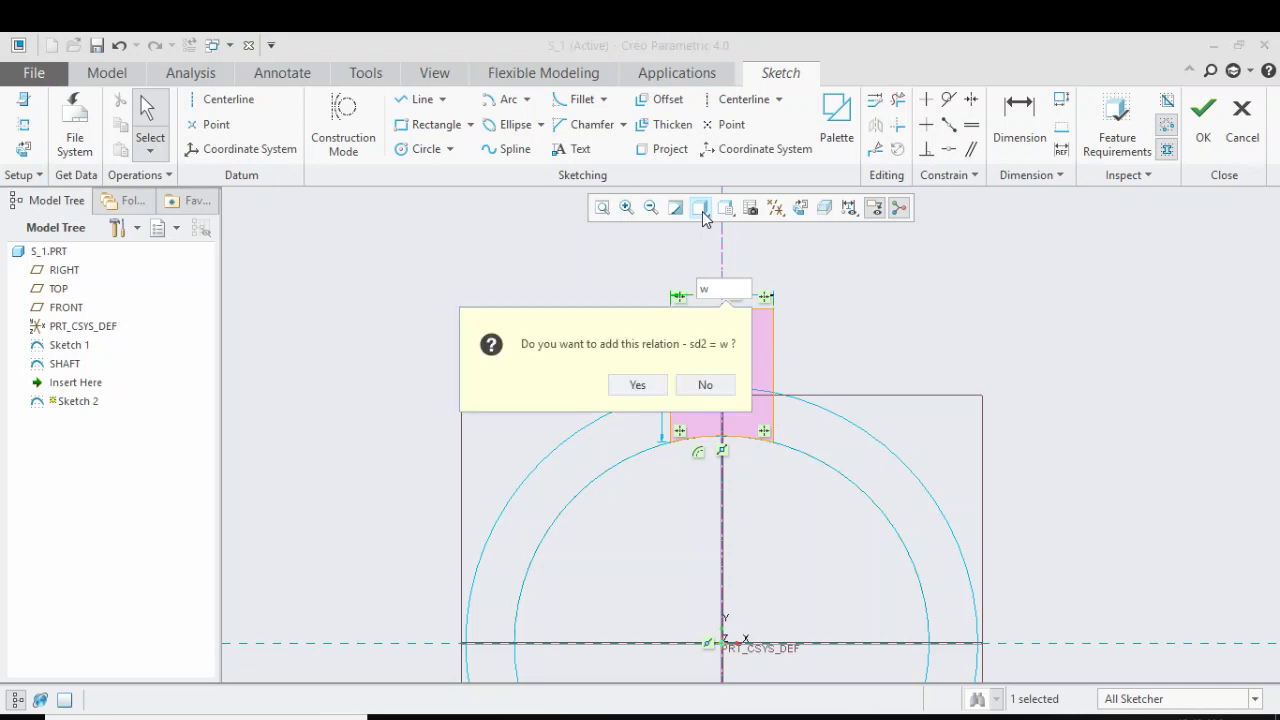
{"action": "key", "text": "Return"}
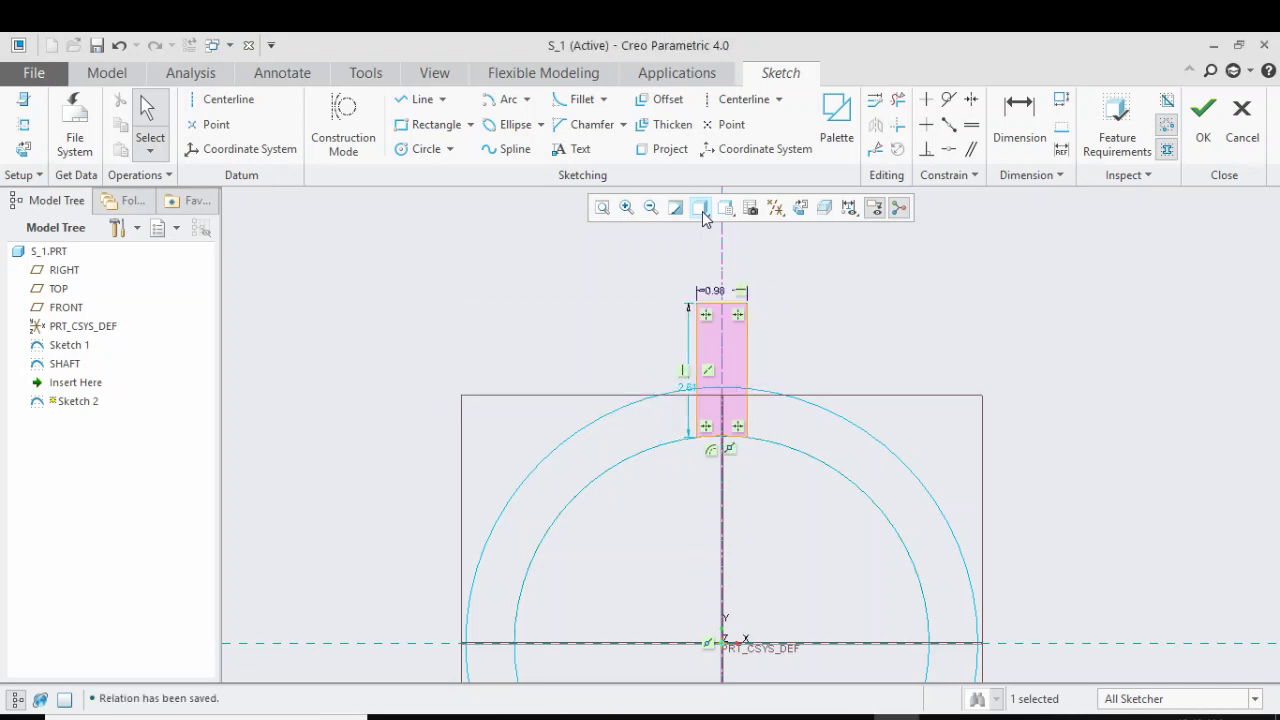
Set the tooth profile's height to h, add this as a relation and finish the sketch
{"action": "double_click", "coordinate": [689, 390]}
{"action": "type", "text": "h"}
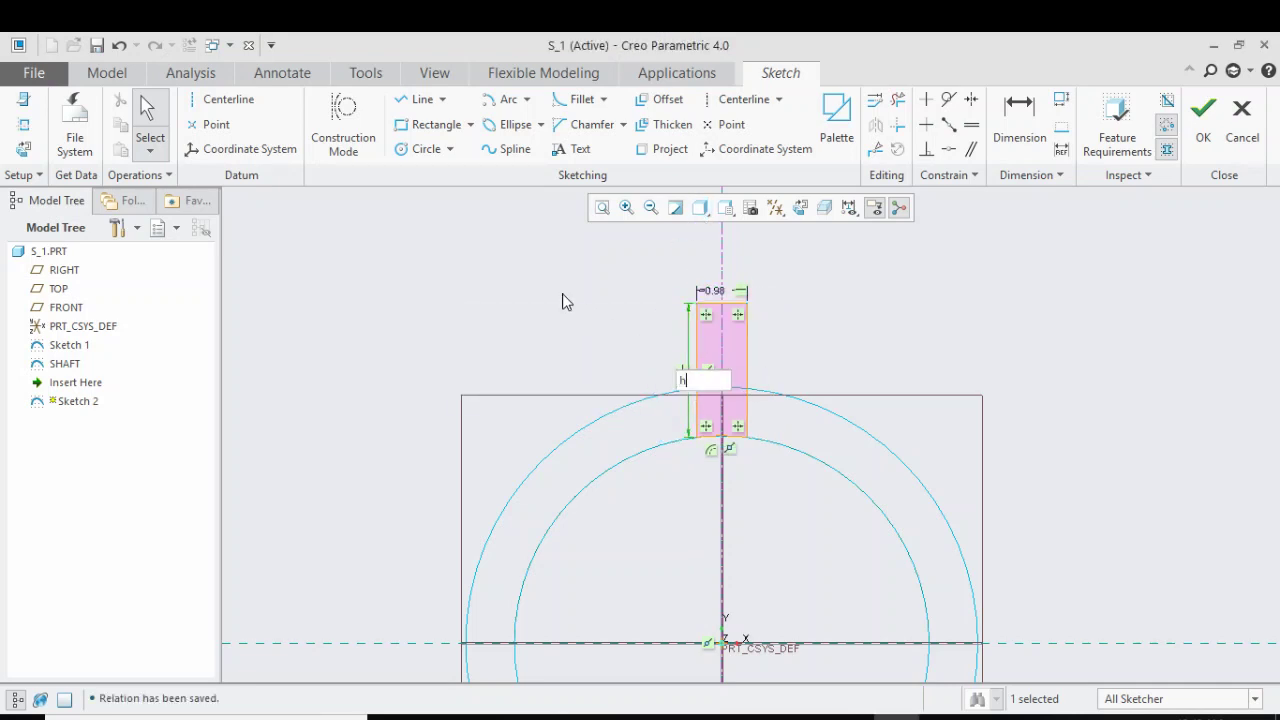
{"action": "key", "text": "Return"}
{"action": "key", "text": "Return"}
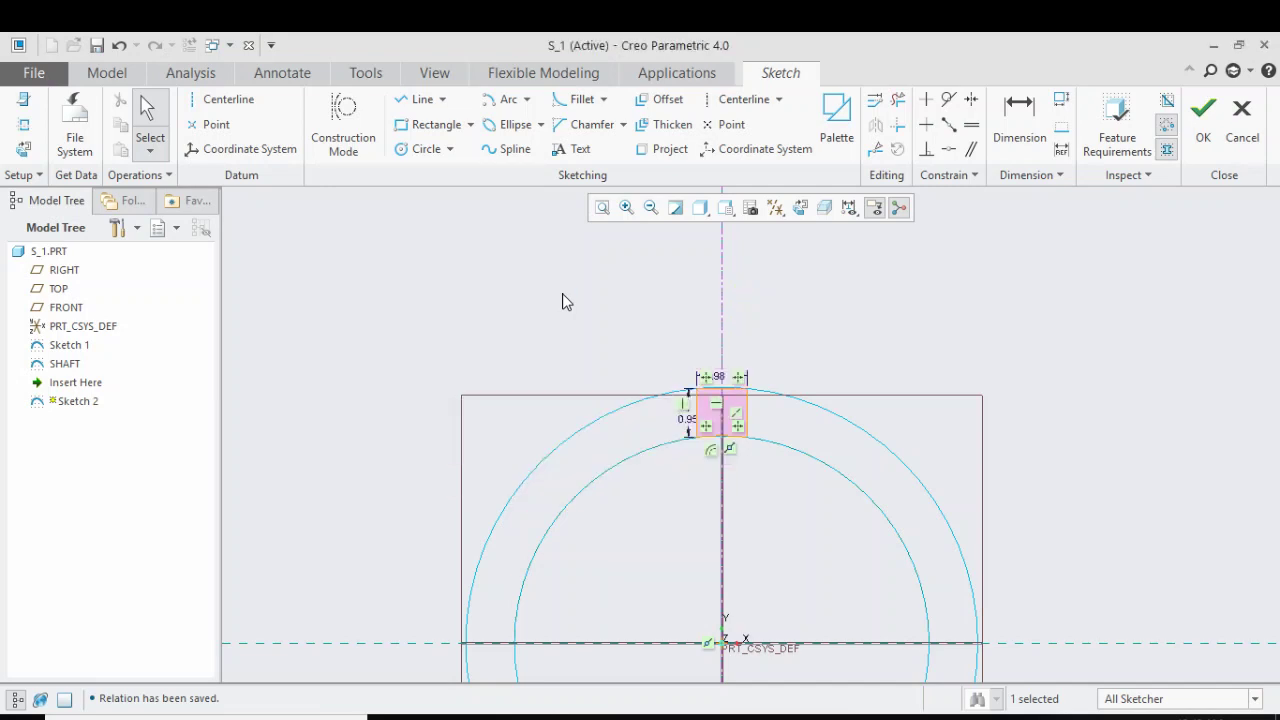
{"action": "left_click", "coordinate": [1210, 138]}
Rename the tooth profile's sketch, Sketch 2, as teeth
{"action": "left_click", "coordinate": [80, 390]}
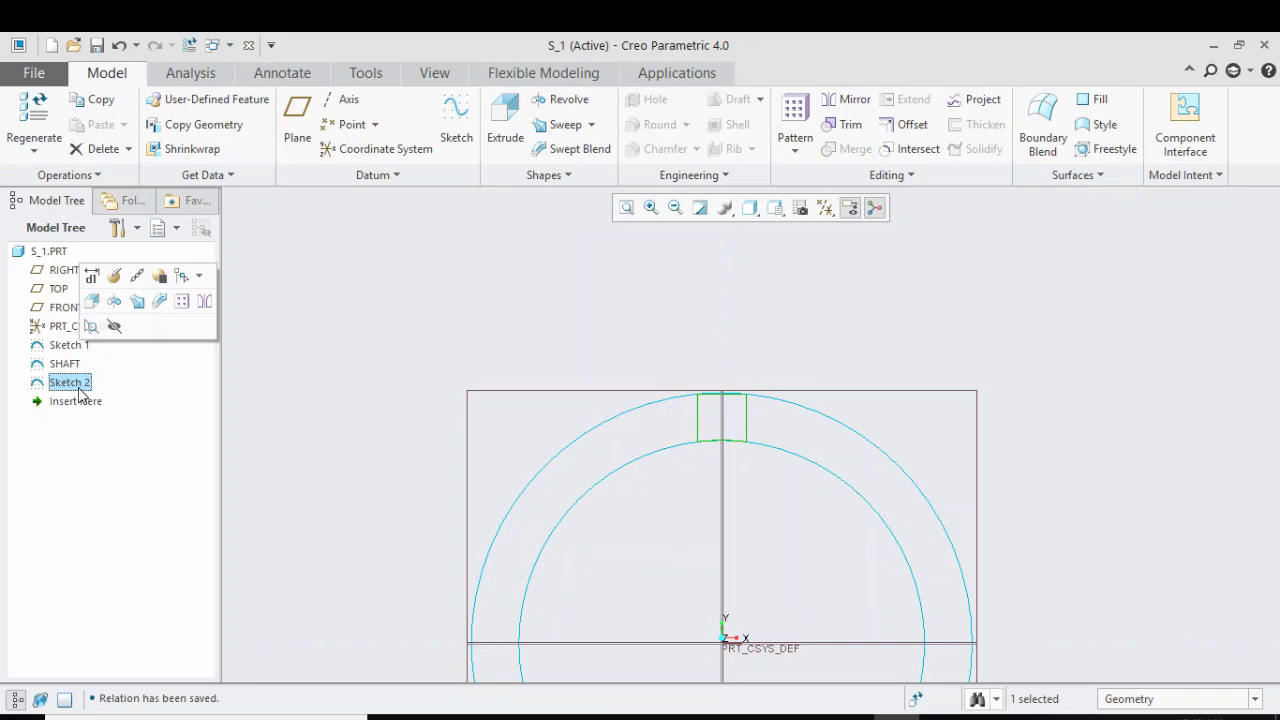
{"action": "left_click", "coordinate": [79, 385]}
{"action": "type", "text": "t"}
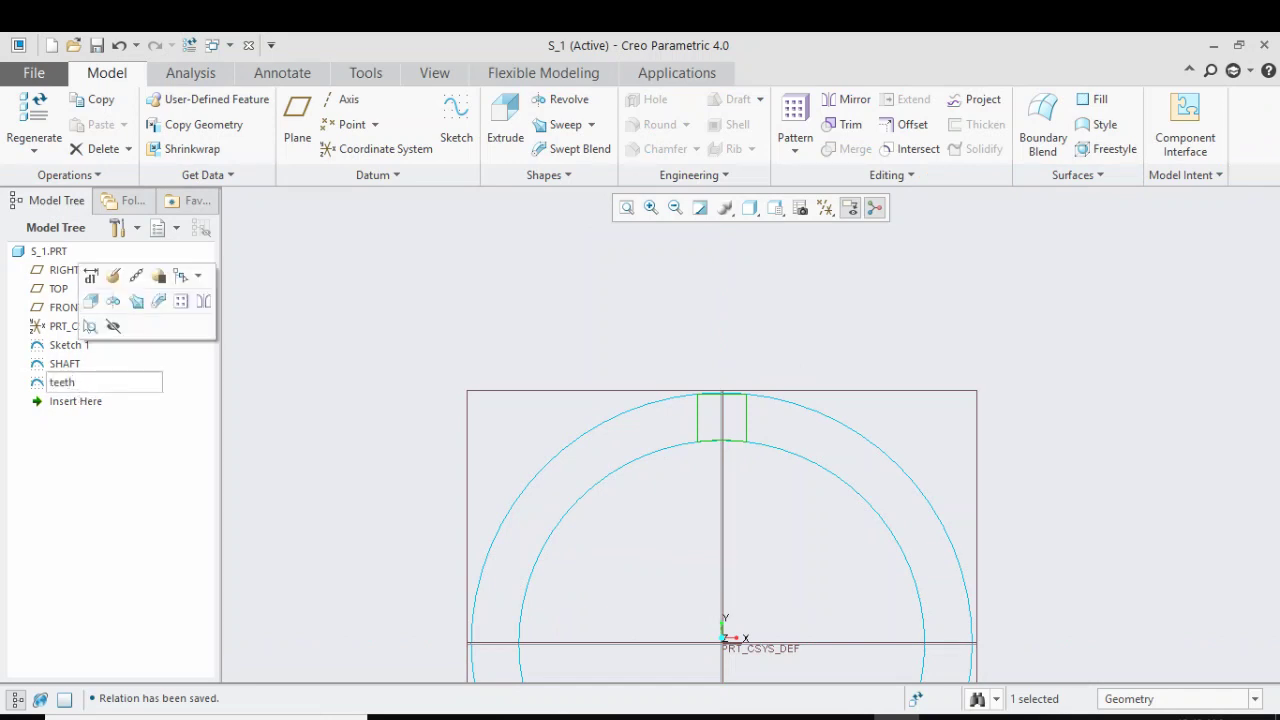
{"action": "type", "text": "eeth"}
{"action": "key", "text": "Return"}
{"action": "left_click", "coordinate": [253, 357]}
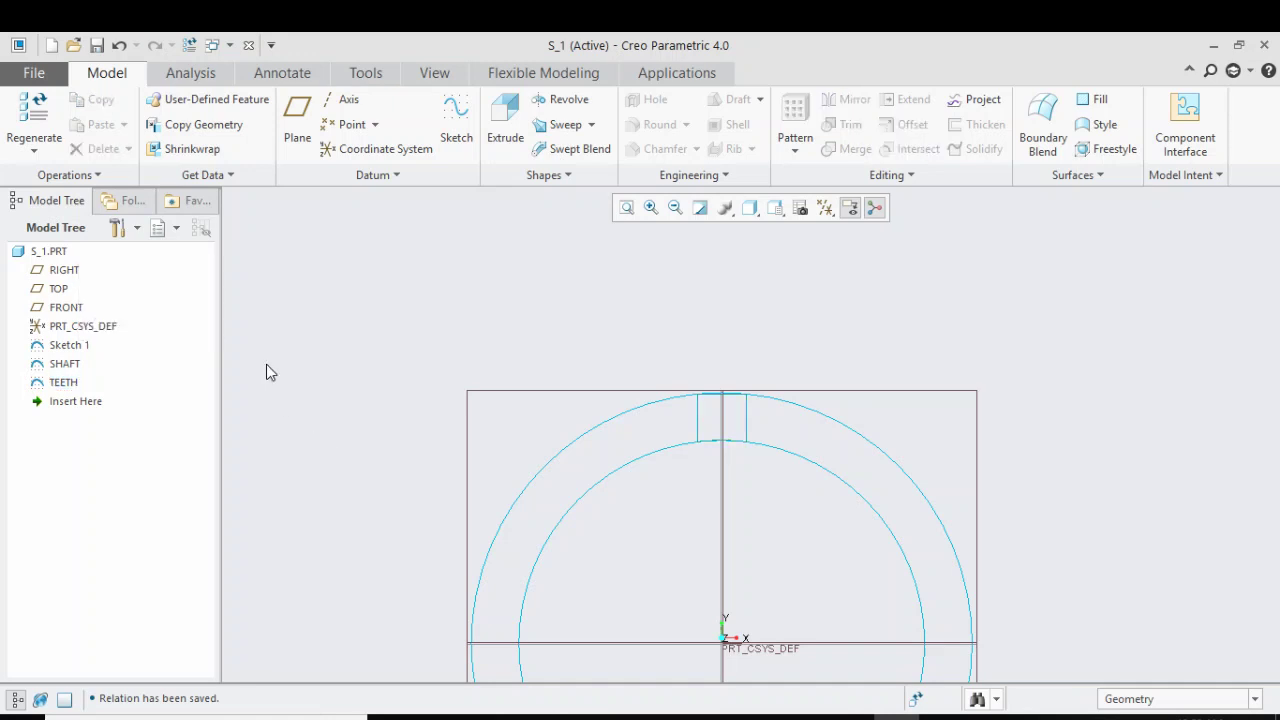
Extrude the SHAFT sketch symmetrically about its sketch plane with a depth of shaft_length, added as a relation
{"action": "left_click", "coordinate": [68, 366]}
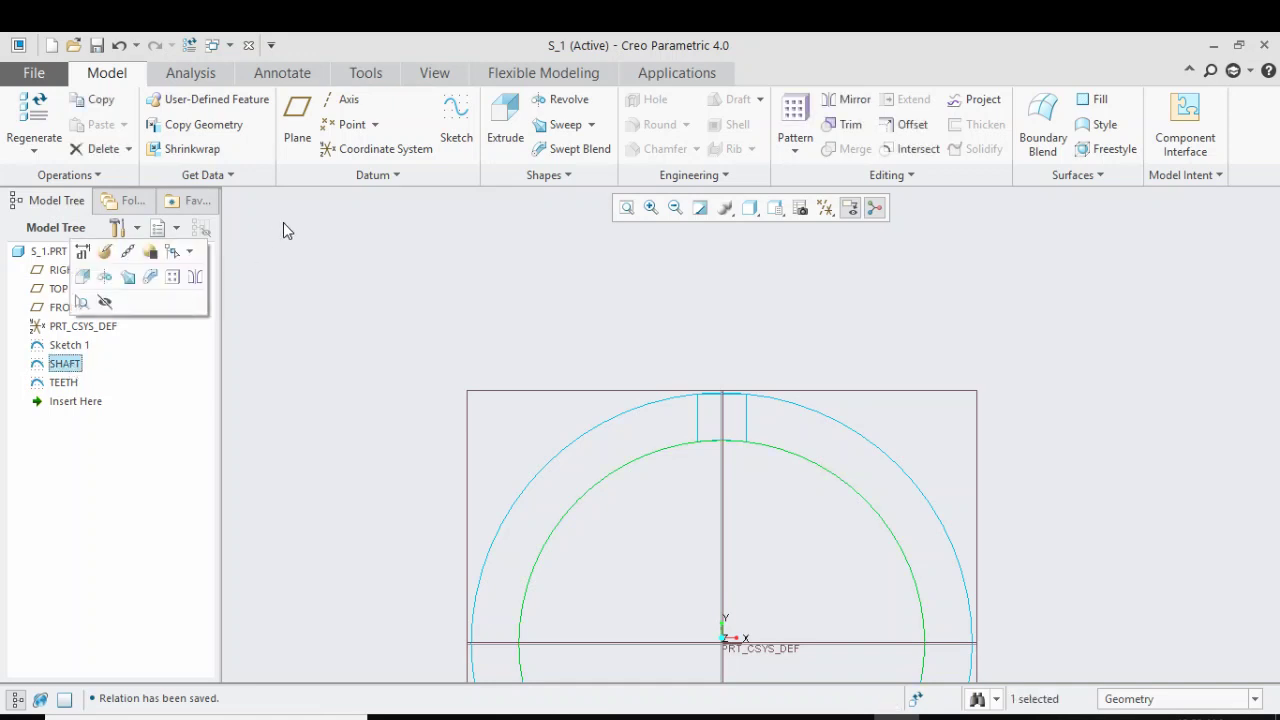
{"action": "left_click", "coordinate": [502, 125]}
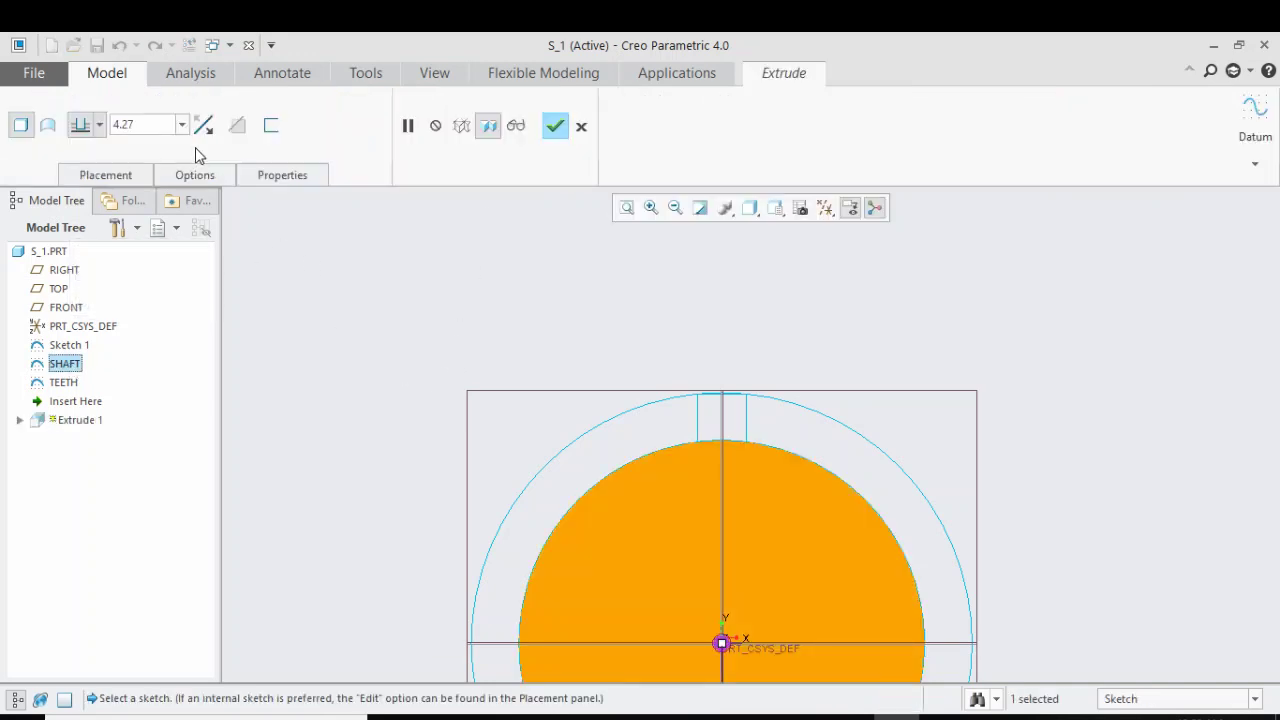
{"action": "left_click", "coordinate": [100, 128]}
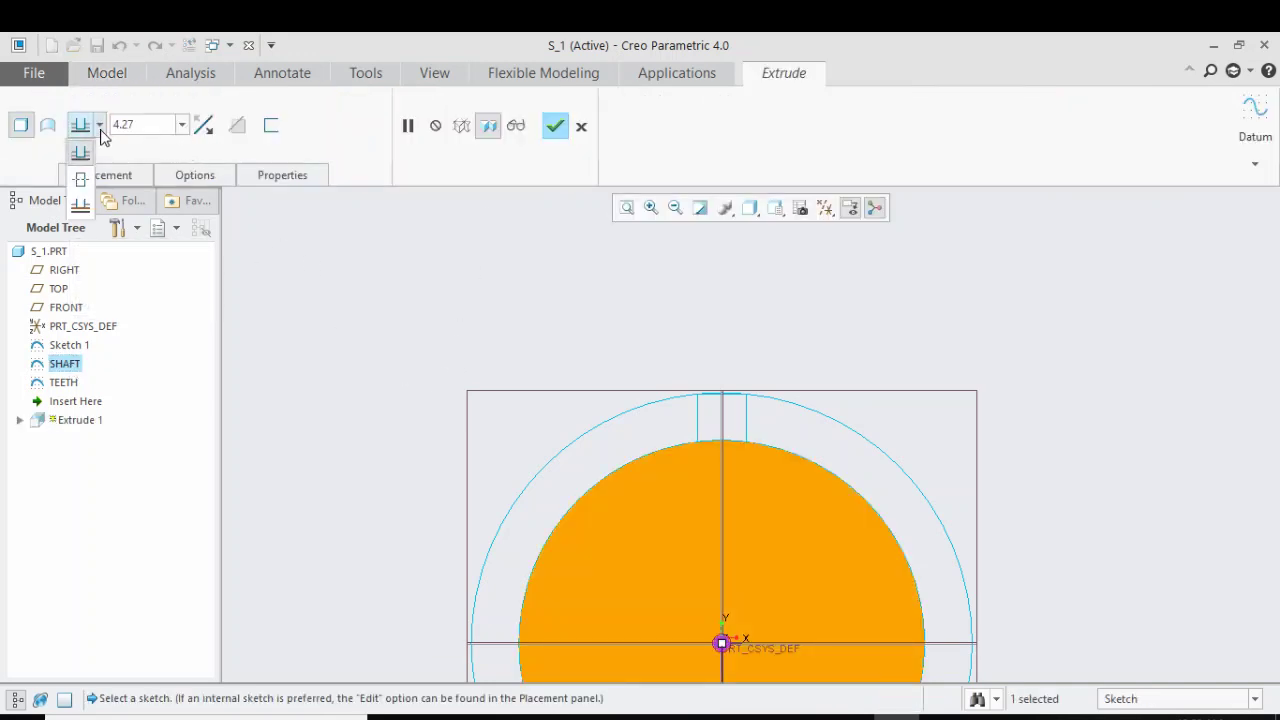
{"action": "left_click", "coordinate": [82, 186]}
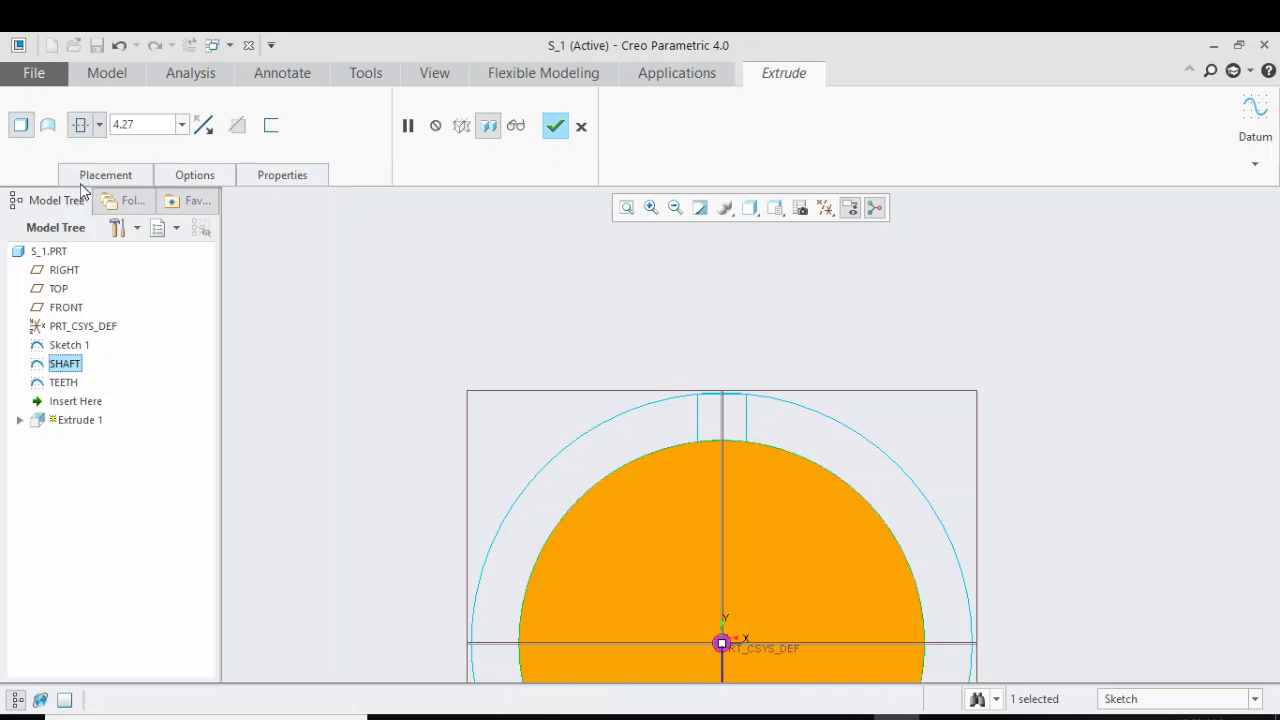
{"action": "double_click", "coordinate": [142, 127]}
{"action": "type", "text": "5"}
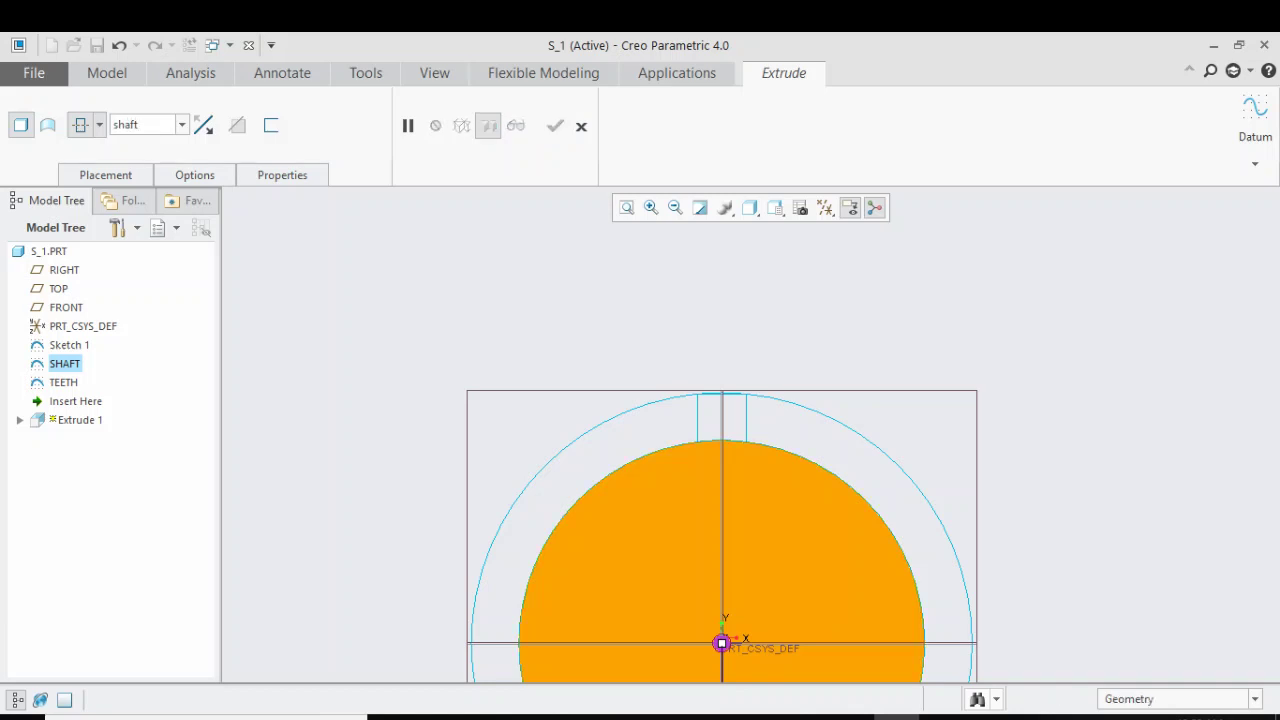
{"action": "type", "text": "haft_length"}
{"action": "key", "text": "Return"}
{"action": "key", "text": "Return"}
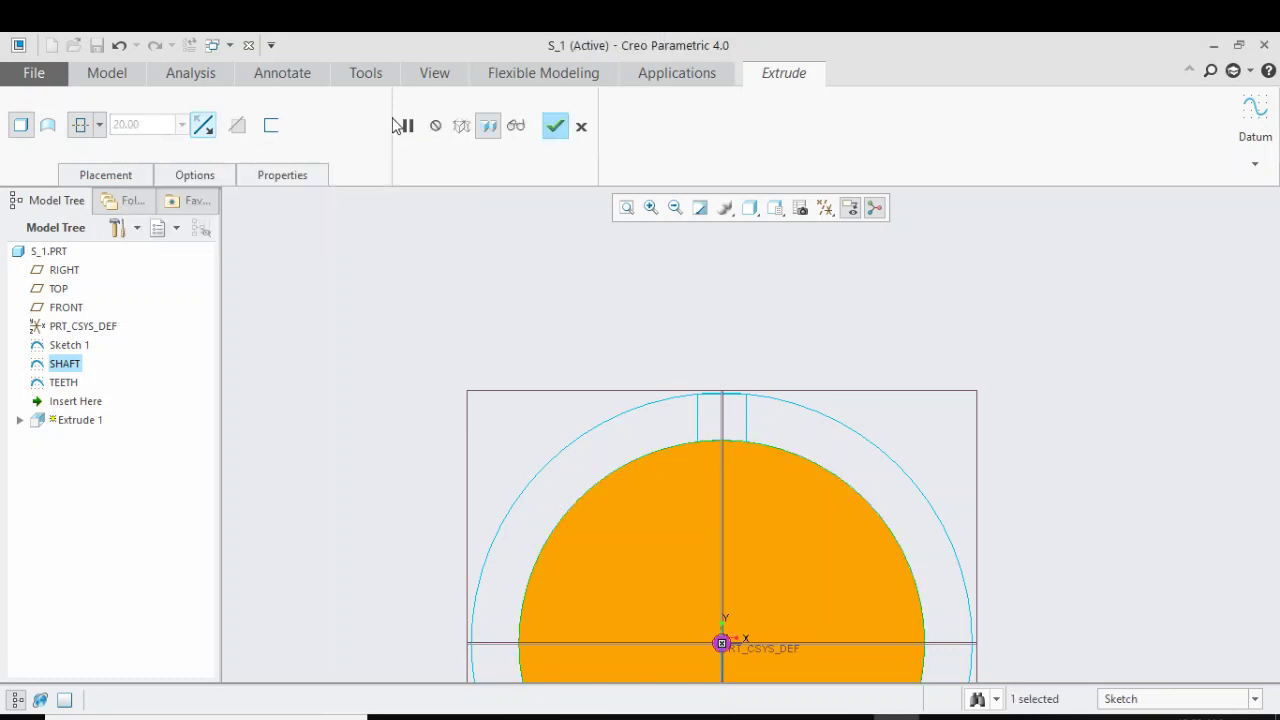
{"action": "left_click", "coordinate": [555, 125]}
{"action": "left_click", "coordinate": [431, 375]}
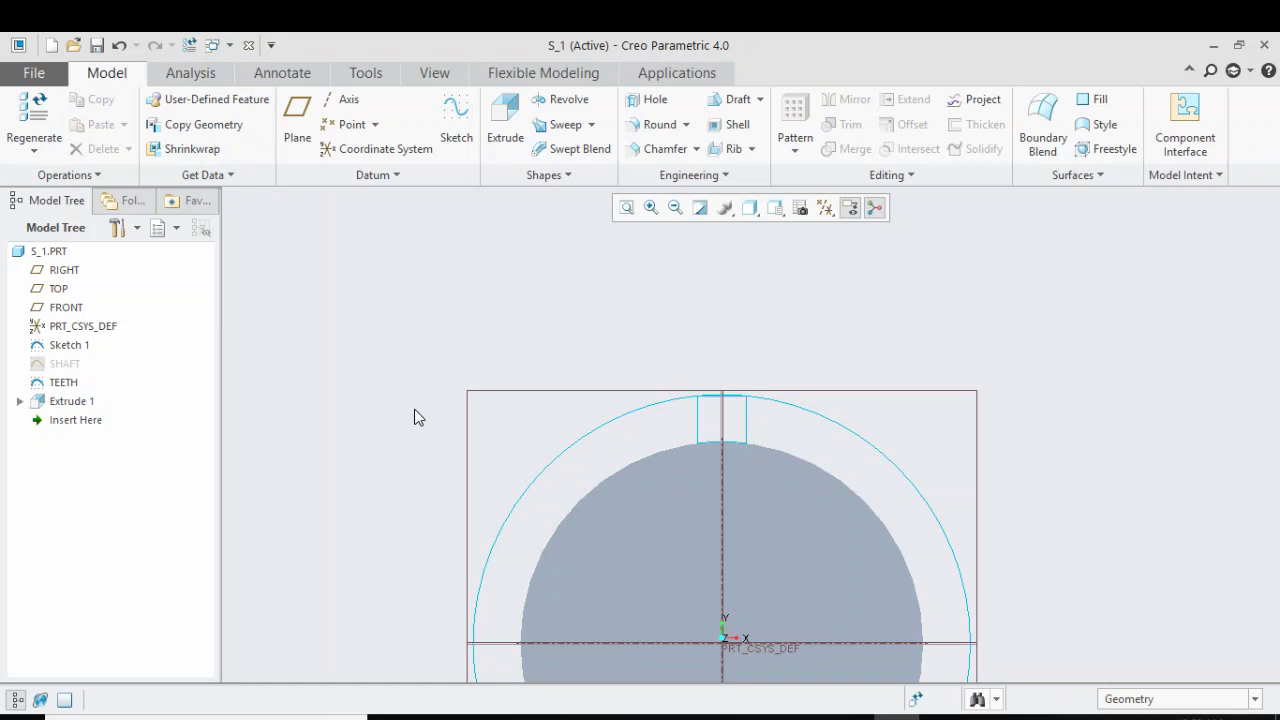
Extrude the TEETH sketch symmetrically about its sketch plane with a depth of teeth_length, added as a relation
{"action": "left_click", "coordinate": [68, 386]}
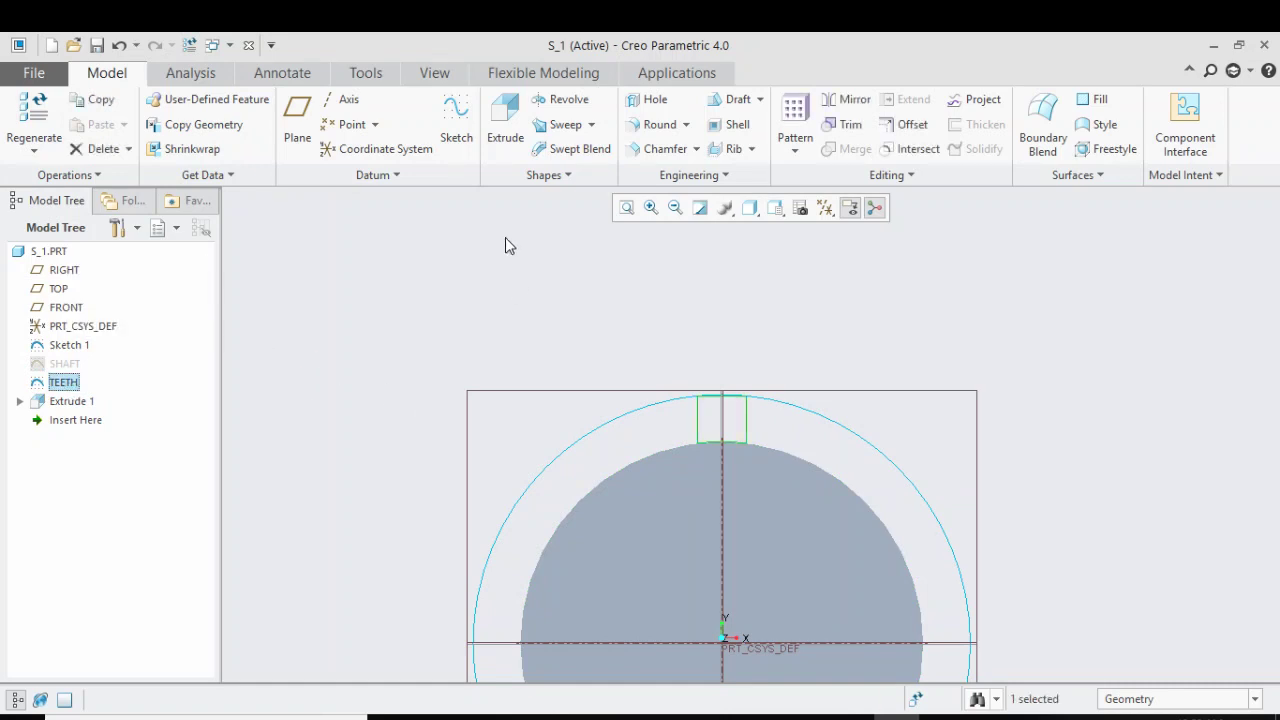
{"action": "left_click", "coordinate": [508, 118]}
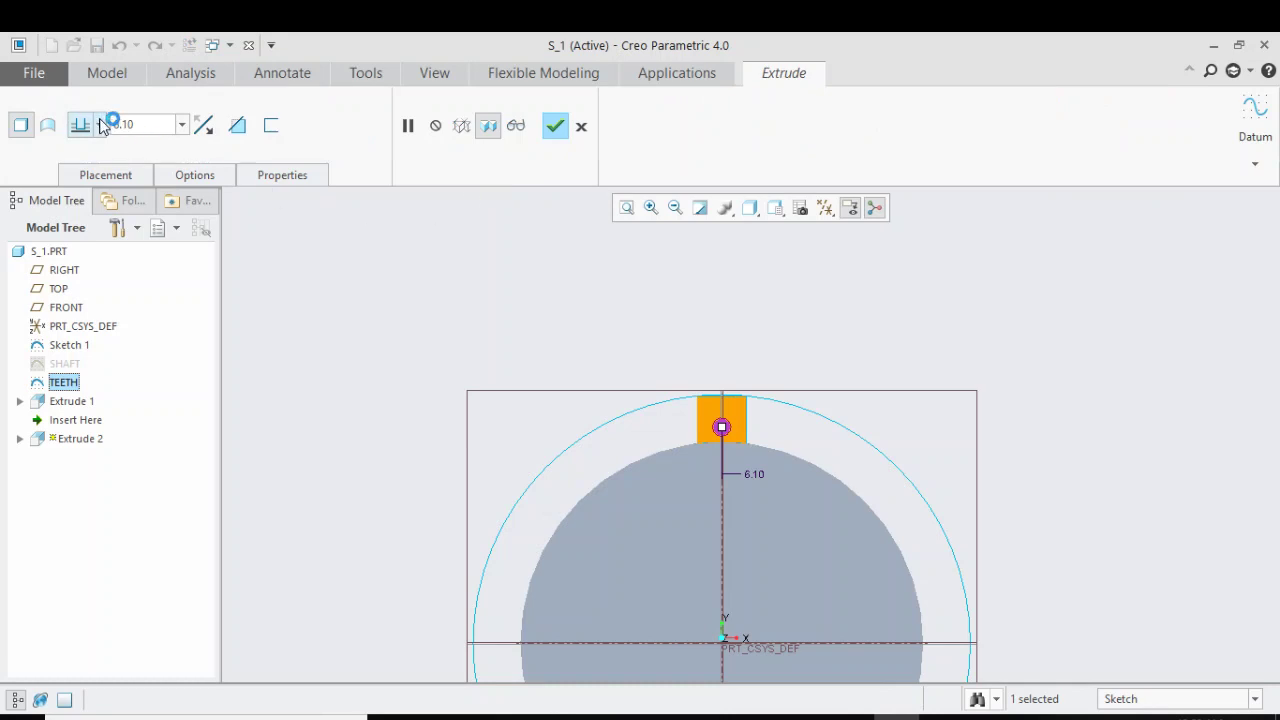
{"action": "left_click", "coordinate": [99, 124]}
{"action": "left_click", "coordinate": [81, 179]}
{"action": "double_click", "coordinate": [142, 125]}
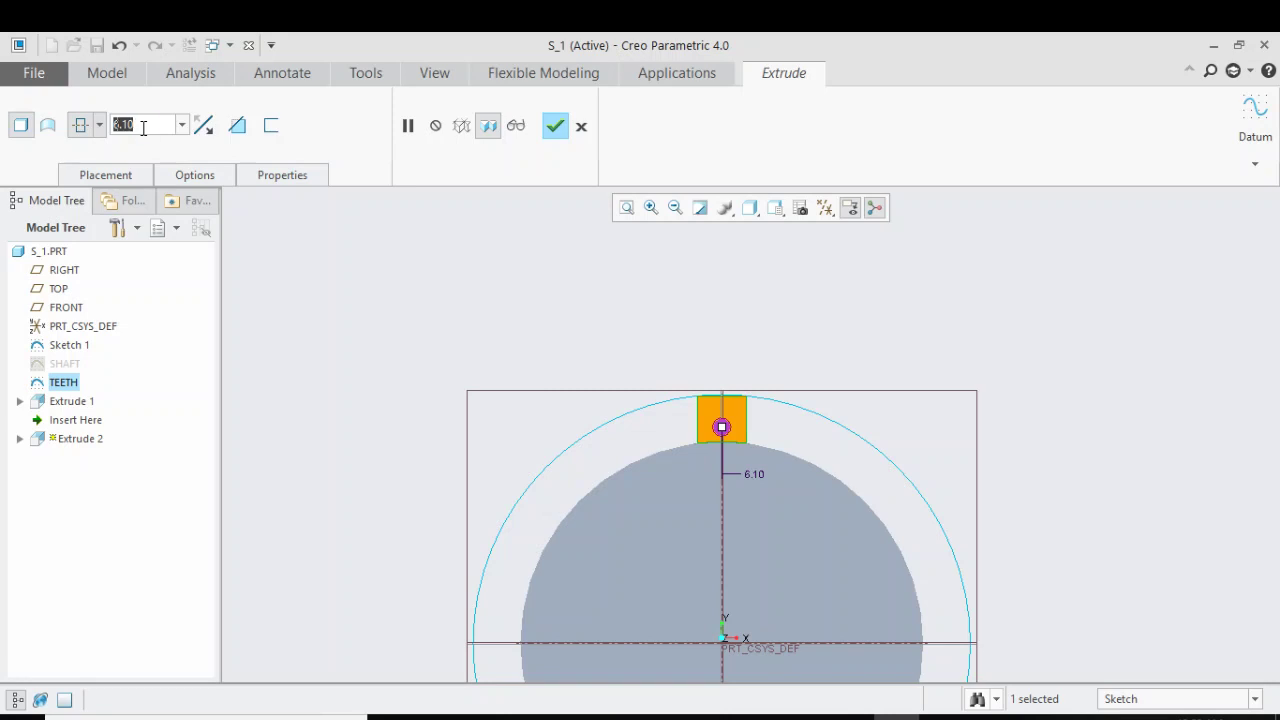
{"action": "type", "text": "teeth_le"}
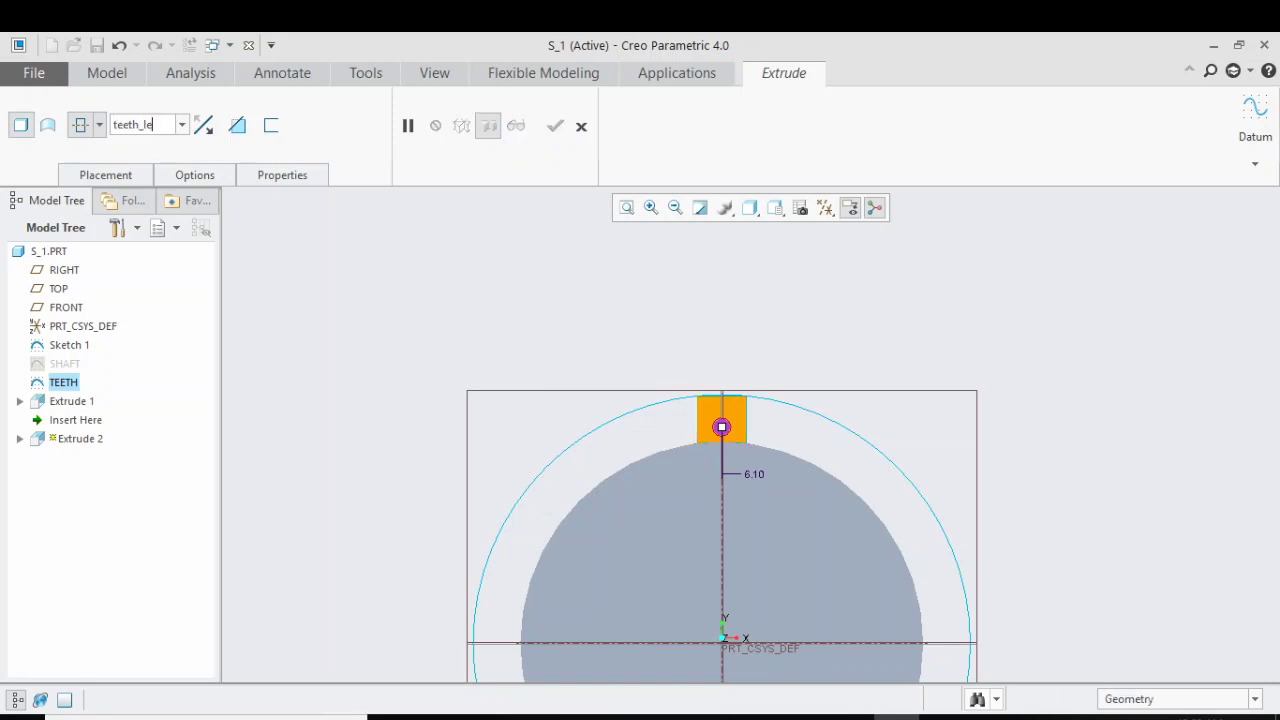
{"action": "type", "text": "ngth"}
{"action": "key", "text": "Return"}
{"action": "key", "text": "Return"}
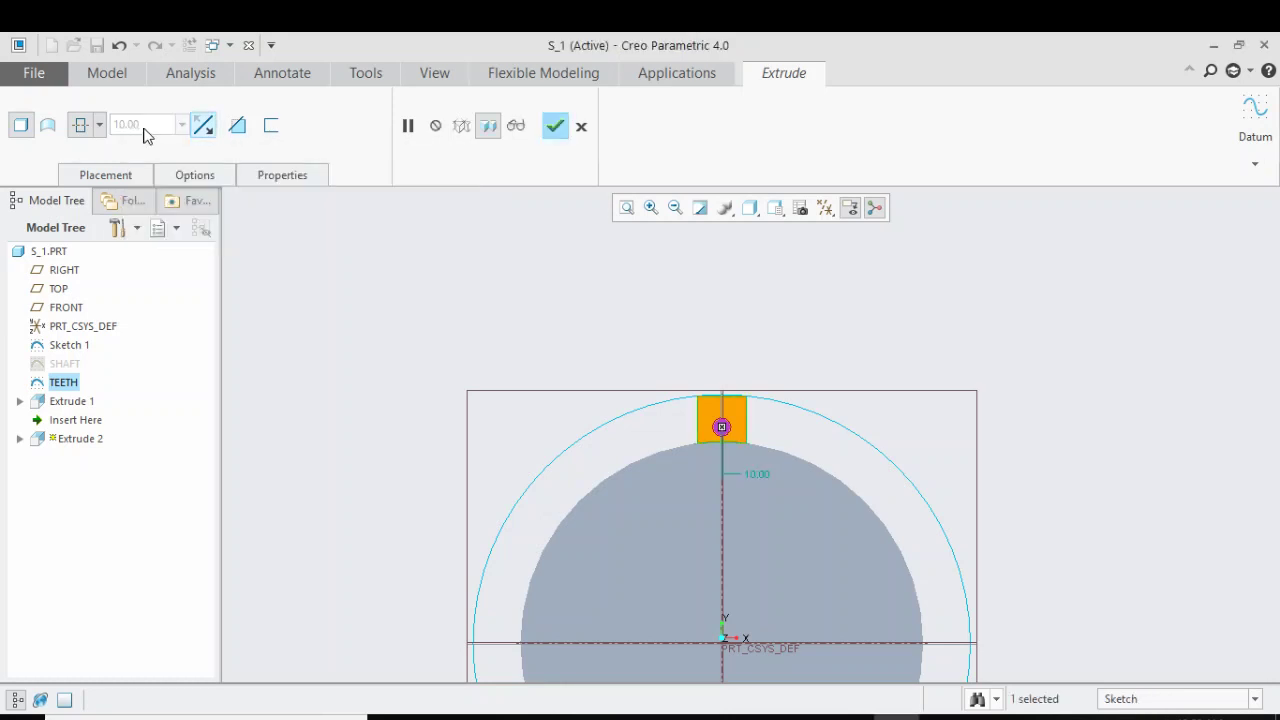
{"action": "left_click", "coordinate": [555, 126]}
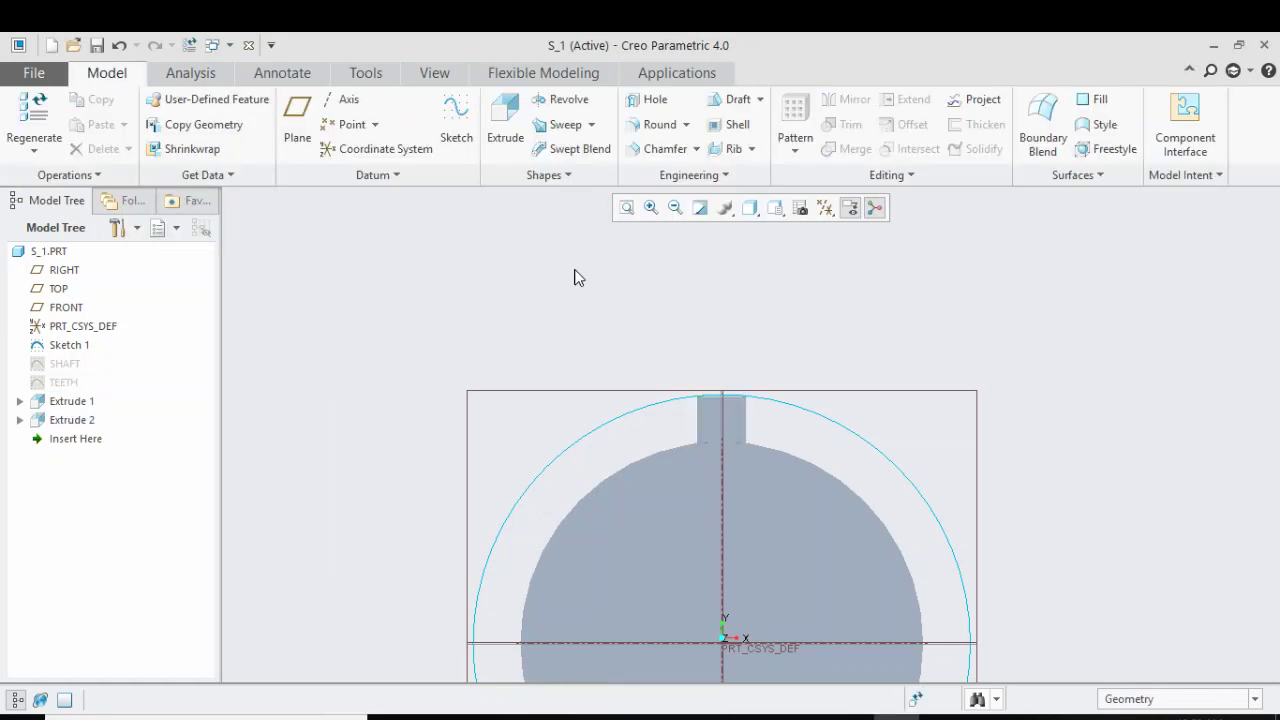
Chamfer the two upper long edges of the extruded tooth with a D x D chamfer of 0.2
{"action": "scroll", "coordinate": [571, 286], "scroll_direction": "down", "scroll_amount": 2}
{"action": "middle_click_drag", "start_coordinate": [600, 277], "coordinate": [554, 354]}
{"action": "middle_click_drag", "start_coordinate": [597, 374], "coordinate": [685, 402]}
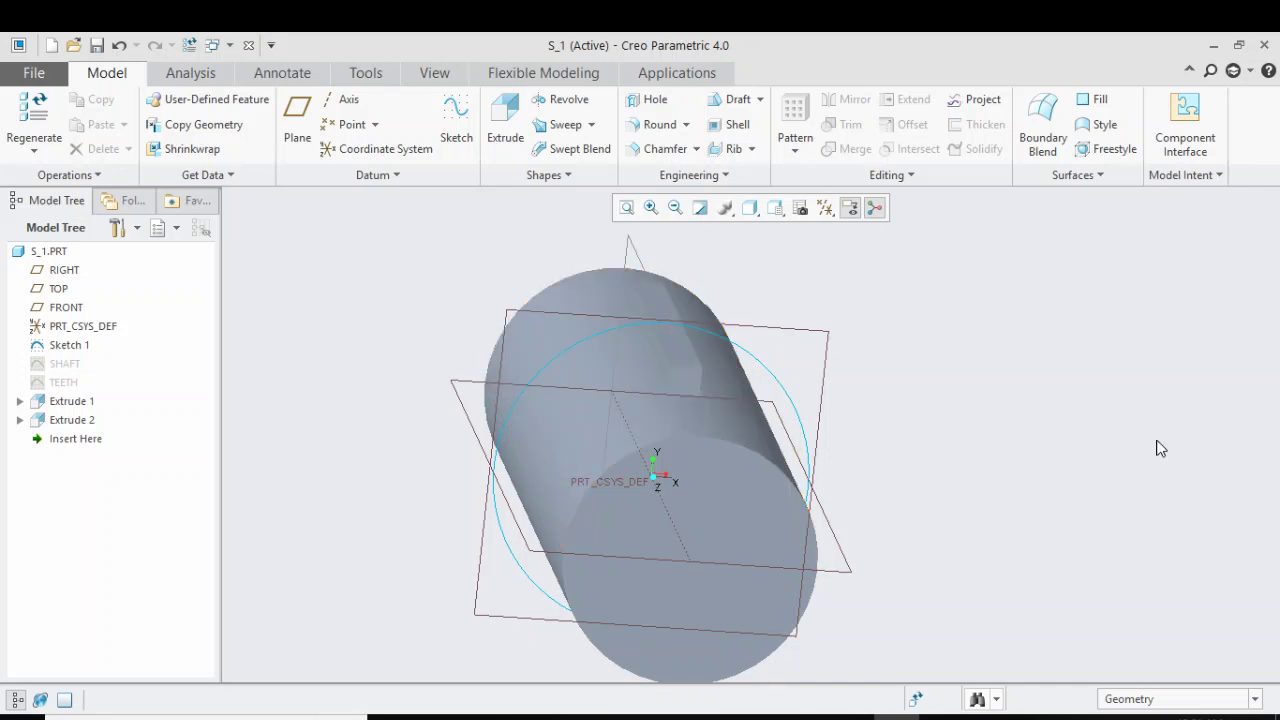
{"action": "middle_click_drag", "start_coordinate": [980, 389], "coordinate": [731, 323]}
{"action": "scroll", "coordinate": [600, 383], "scroll_direction": "up", "scroll_amount": 5}
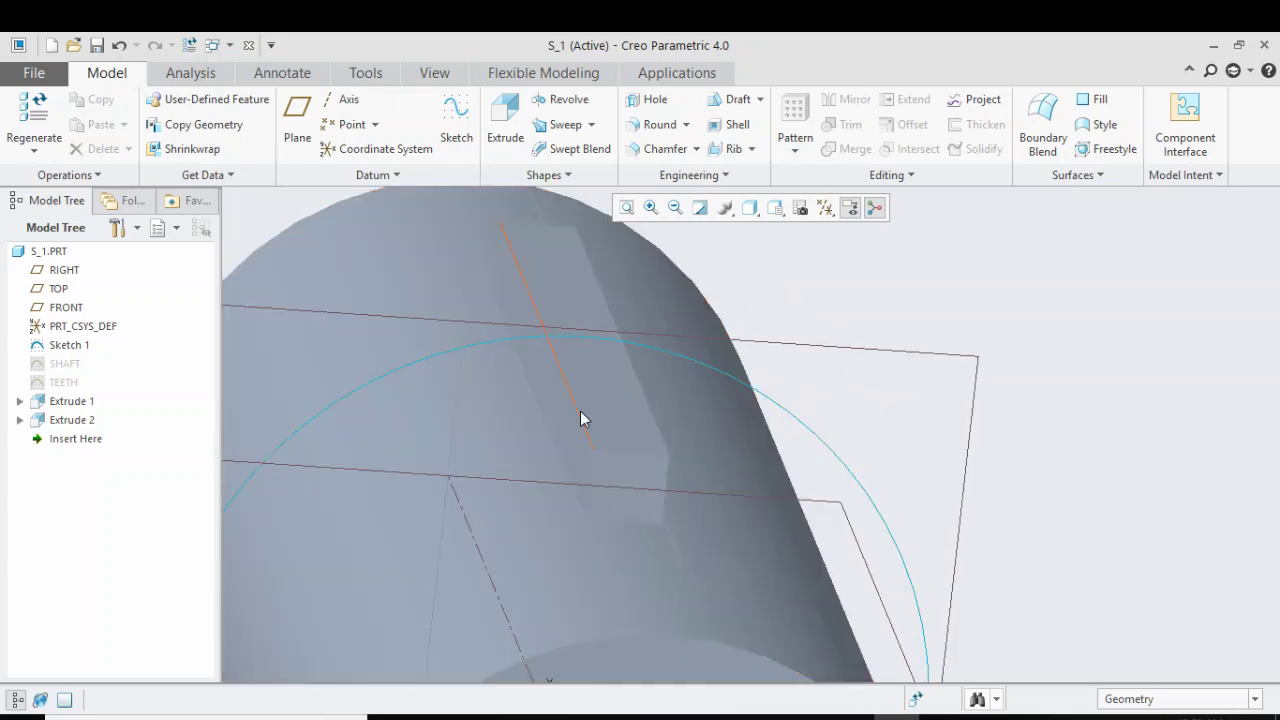
{"action": "left_click", "coordinate": [582, 418]}
{"action": "middle_click_drag", "start_coordinate": [912, 316], "coordinate": [886, 305]}
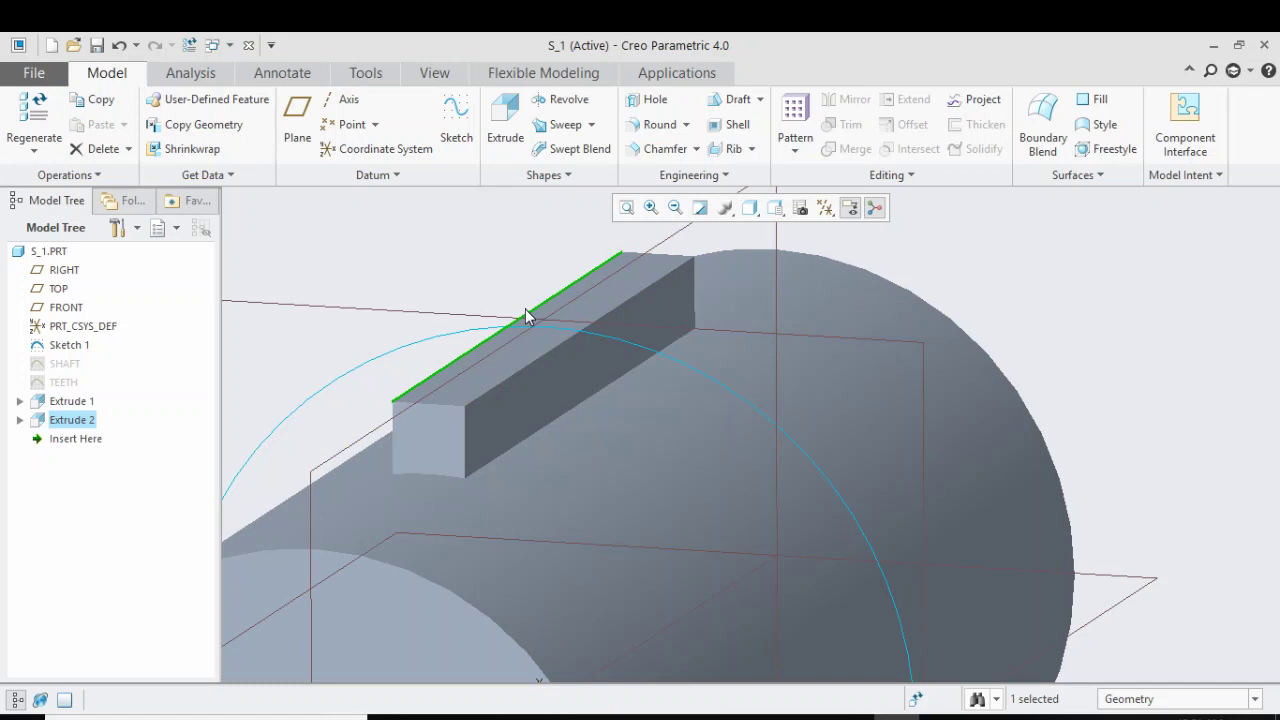
{"action": "left_click", "coordinate": [527, 367], "text": "ctrl"}
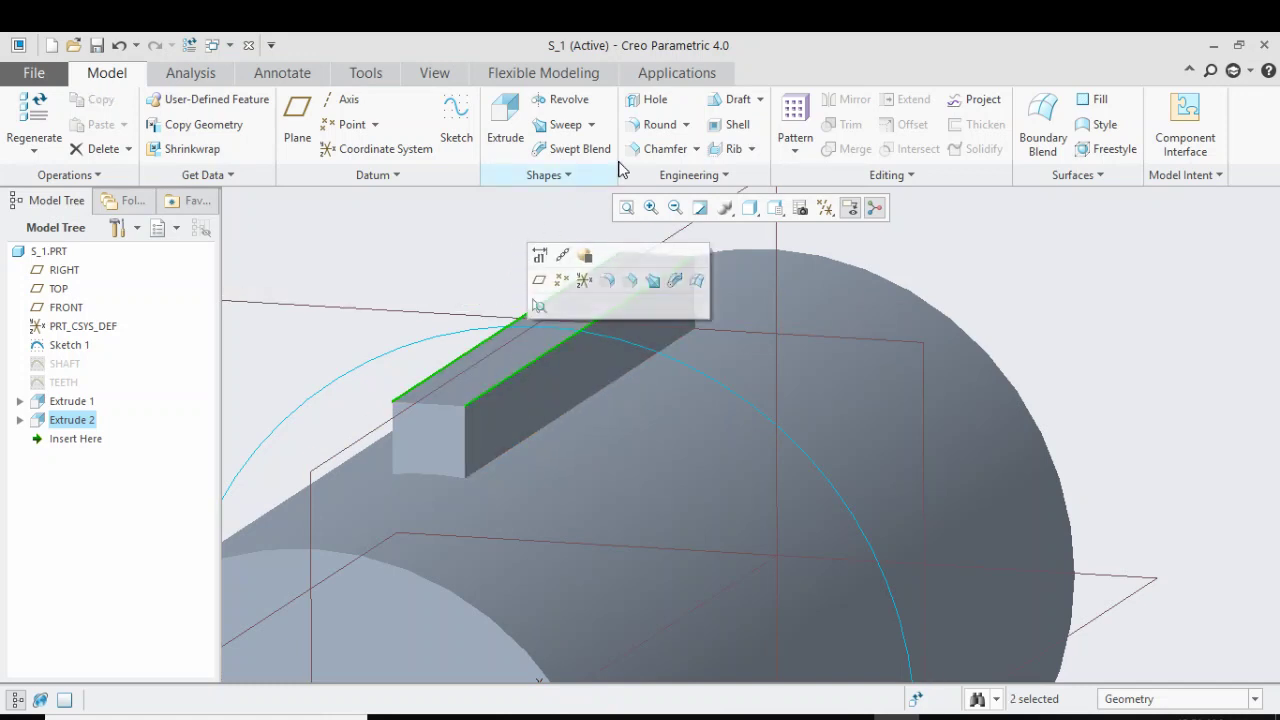
{"action": "left_click", "coordinate": [652, 150]}
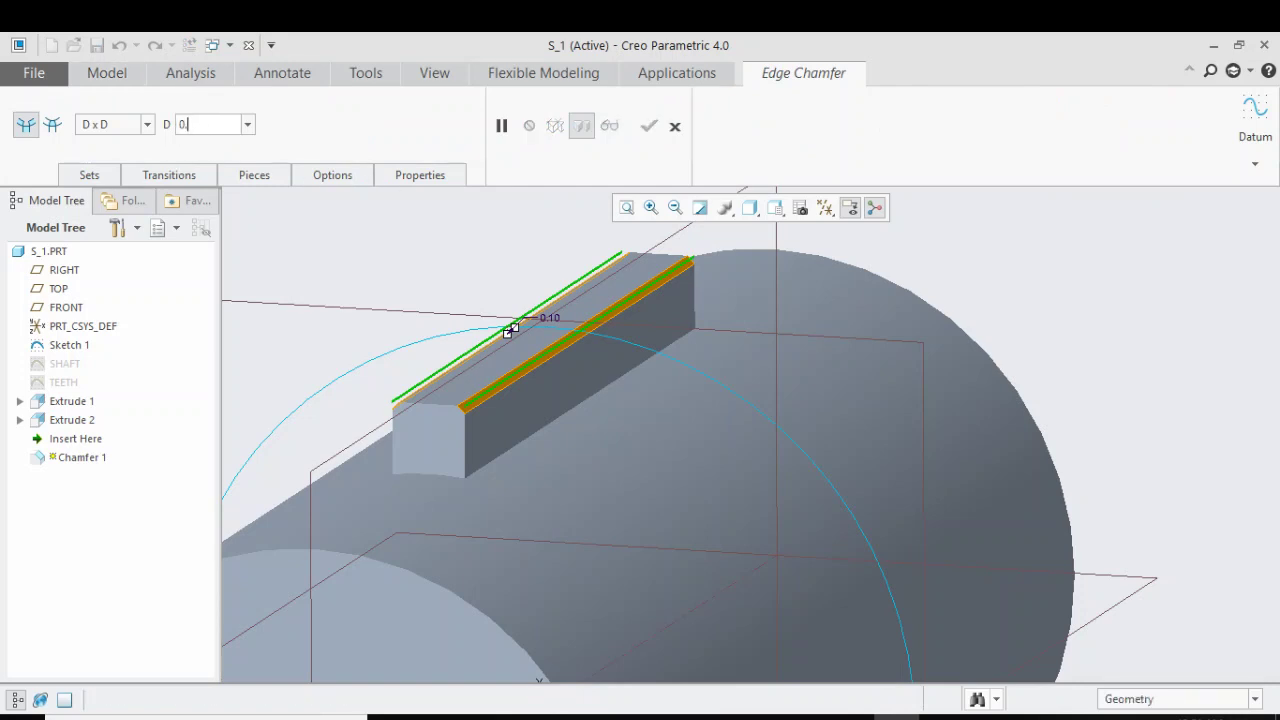
{"action": "type", "text": "0.2"}
{"action": "key", "text": "Return"}
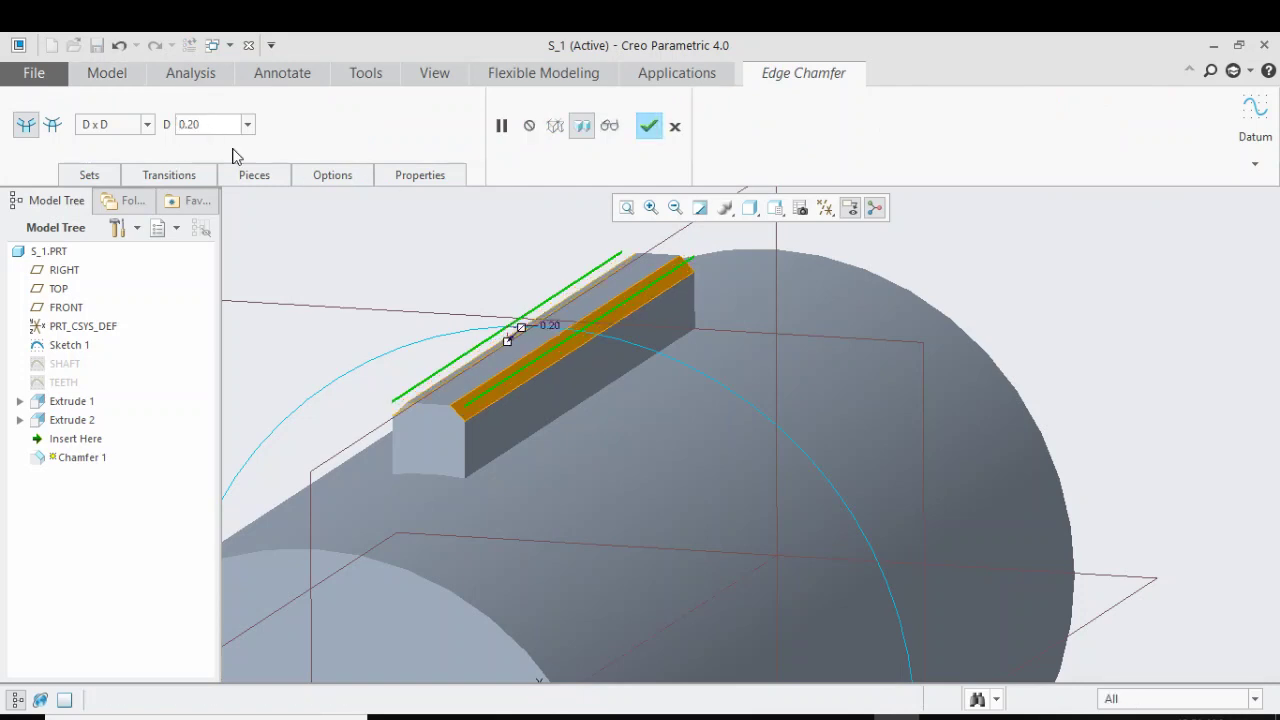
{"action": "left_click", "coordinate": [649, 126]}
Round the two long edges where the tooth meets the shaft with a radius of 0.10
{"action": "middle_click_drag", "start_coordinate": [404, 238], "coordinate": [451, 256]}
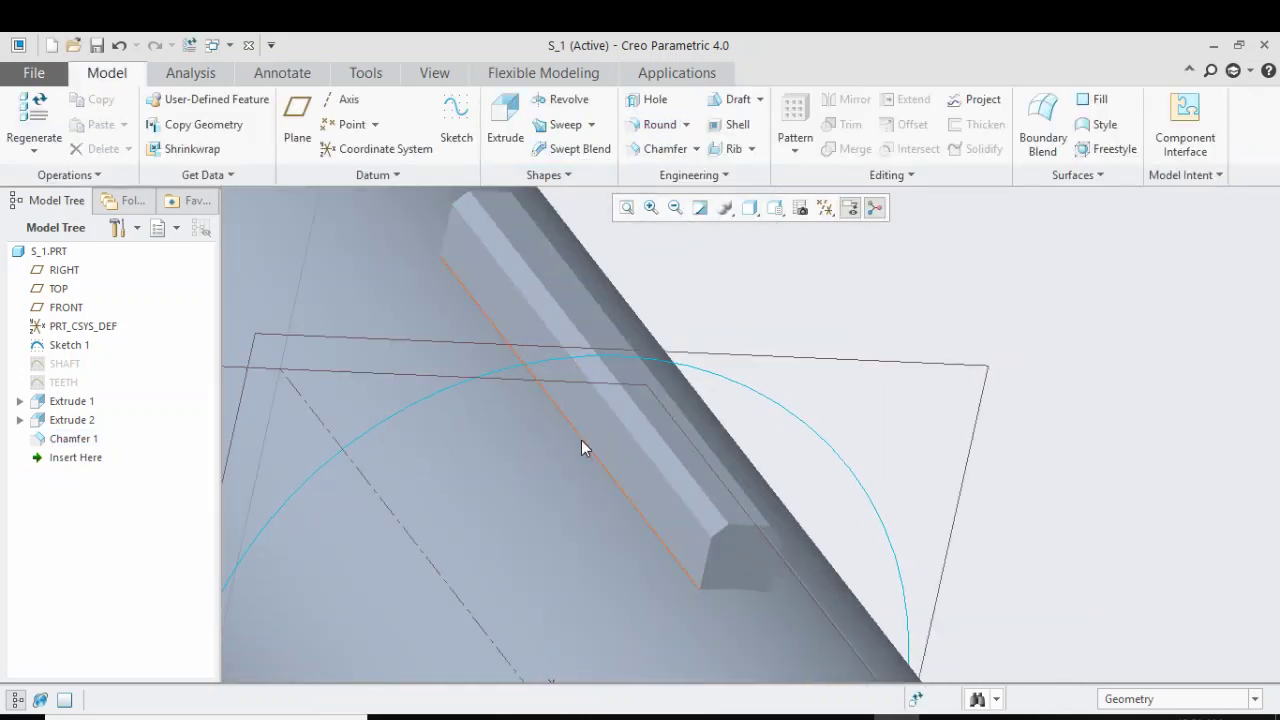
{"action": "left_click", "coordinate": [583, 442]}
{"action": "middle_click_drag", "start_coordinate": [920, 314], "coordinate": [874, 303]}
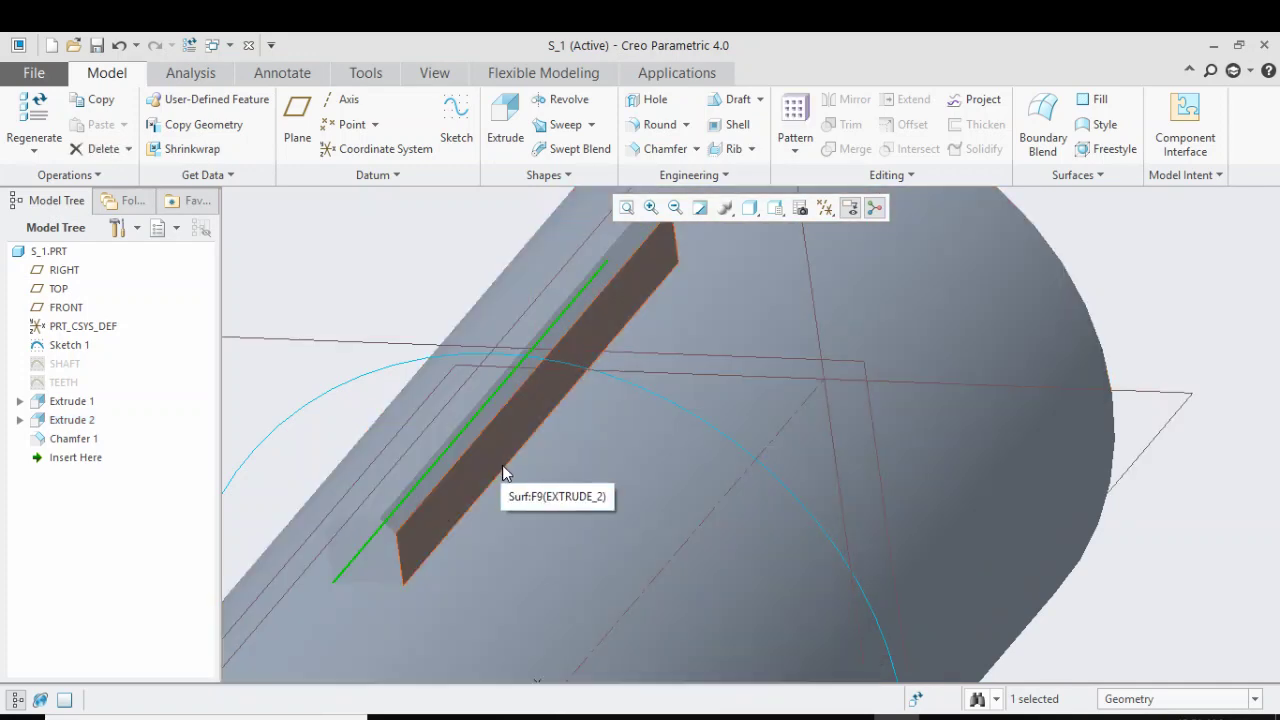
{"action": "left_click", "coordinate": [503, 466], "text": "ctrl"}
{"action": "middle_click_drag", "start_coordinate": [371, 246], "coordinate": [477, 249]}
{"action": "left_click", "coordinate": [655, 124]}
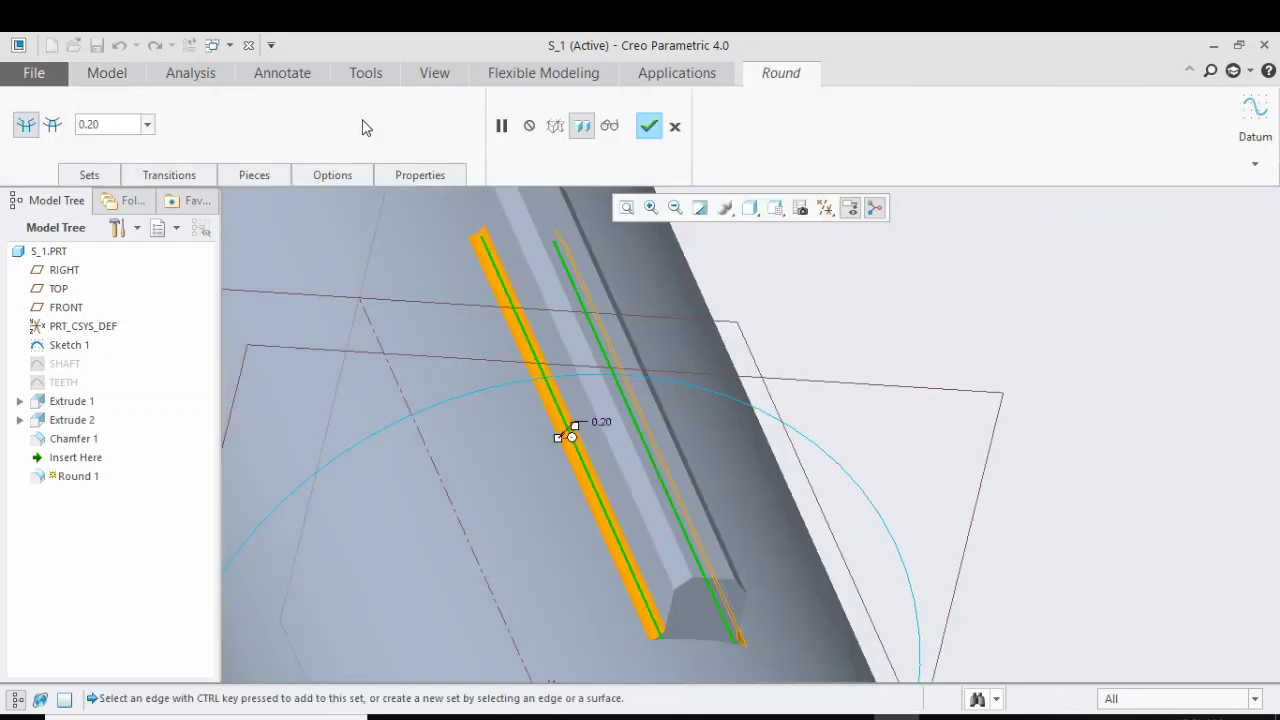
{"action": "type", "text": "0"}
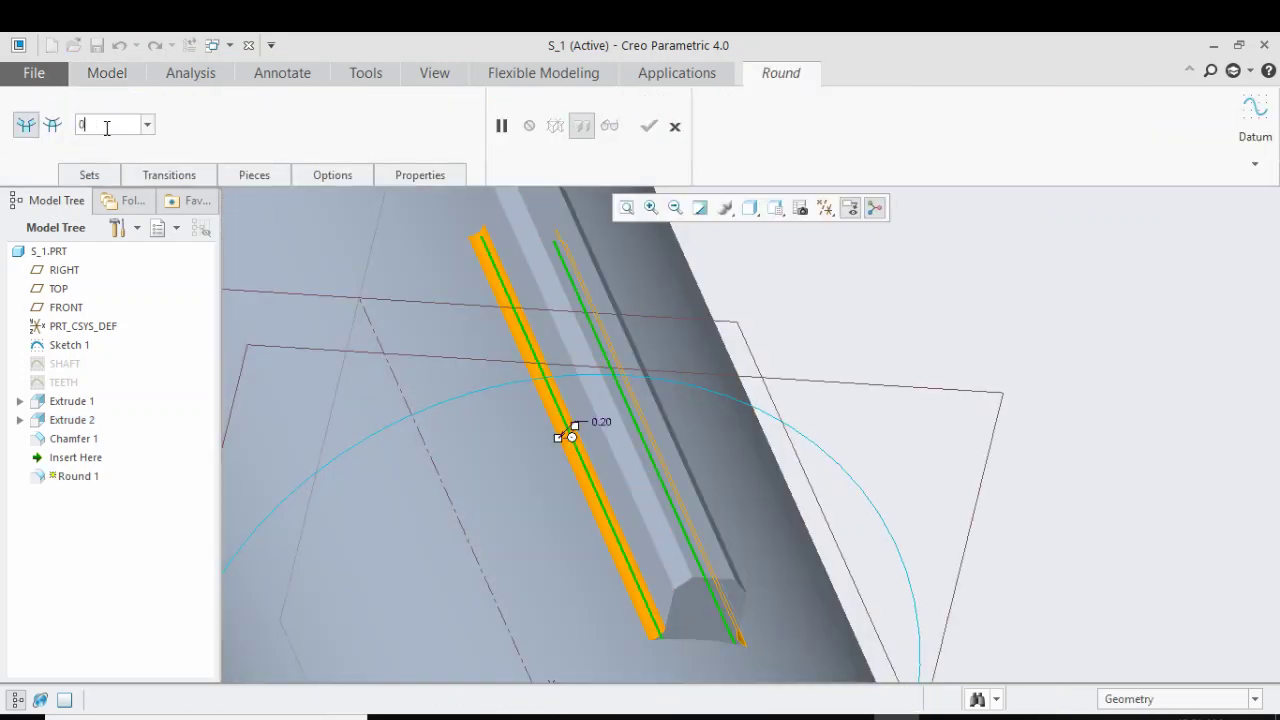
{"action": "type", "text": ".10"}
{"action": "key", "text": "Return"}
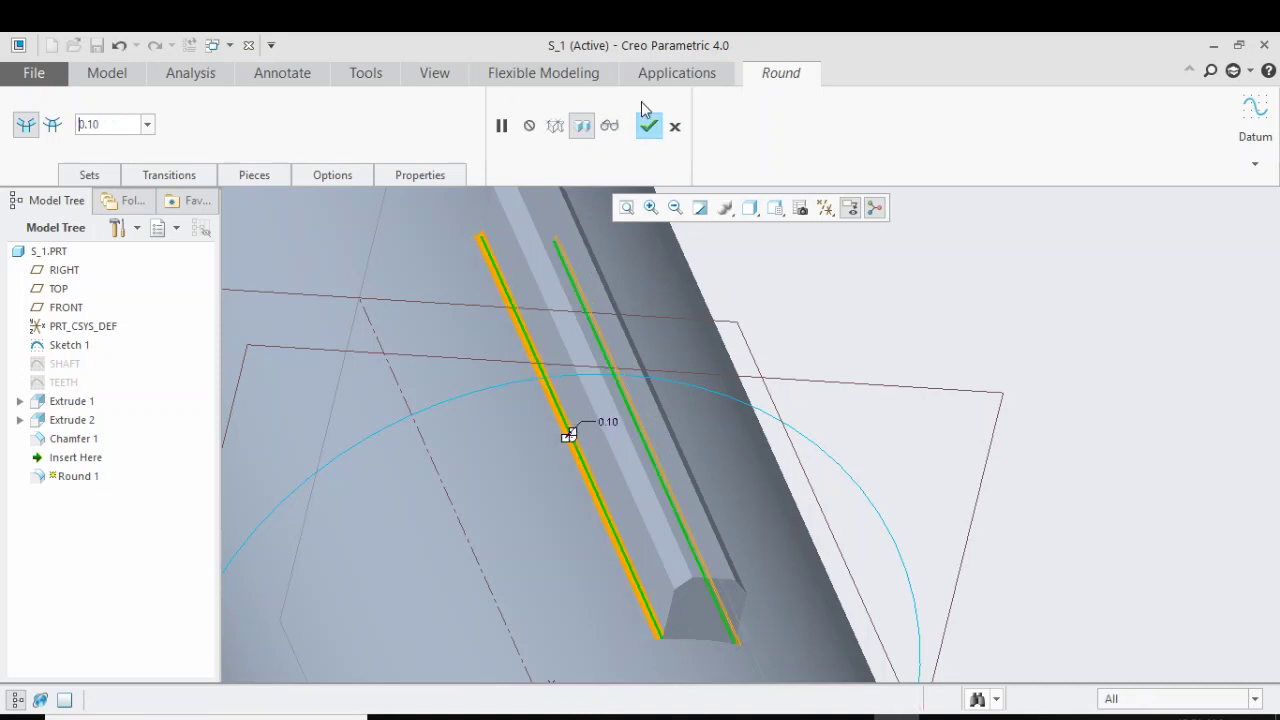
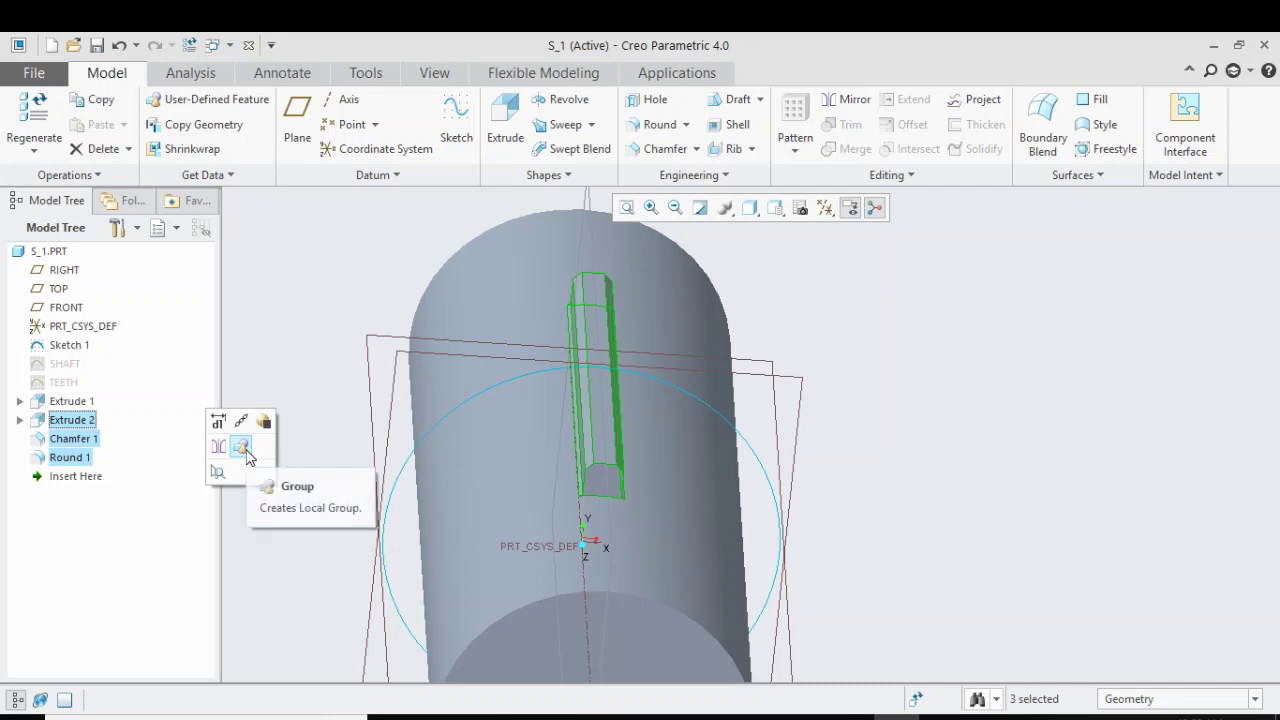
Group the features Extrude 2, Chamfer 1 and Round 1
{"action": "left_click", "coordinate": [242, 449]}
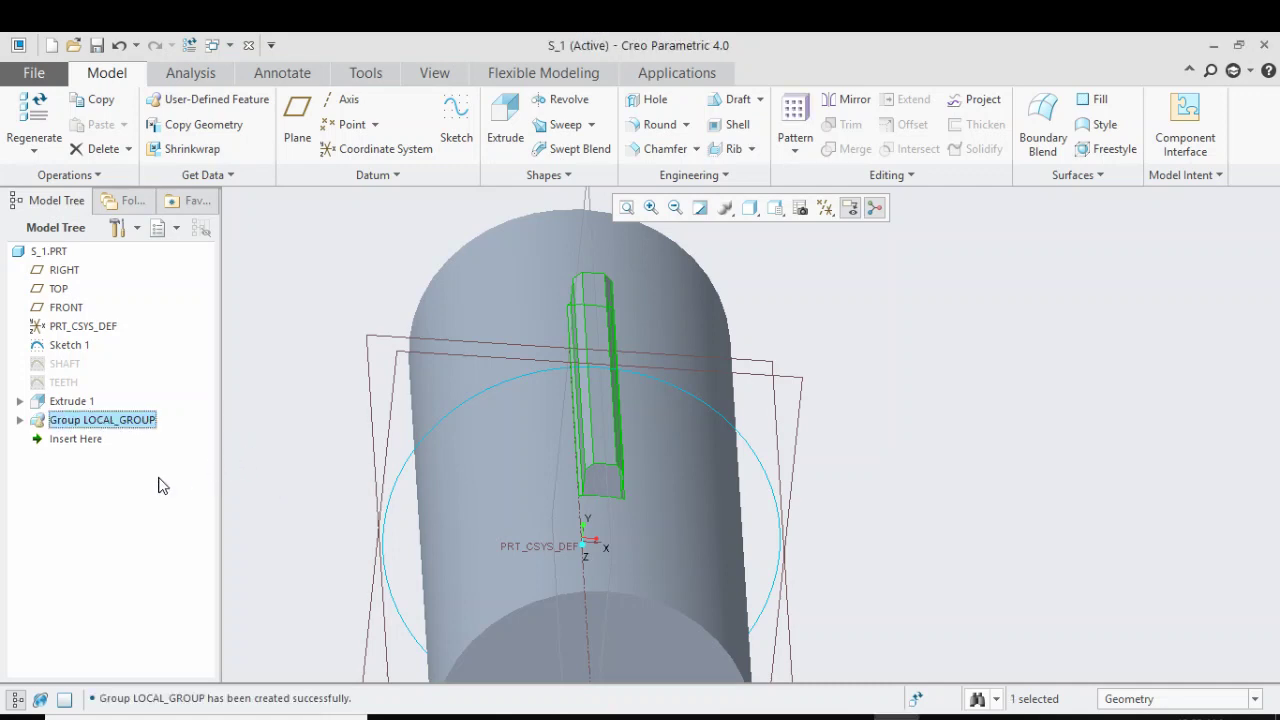
Try to rename the tooth's local group as teeth
{"action": "double_click", "coordinate": [135, 420]}
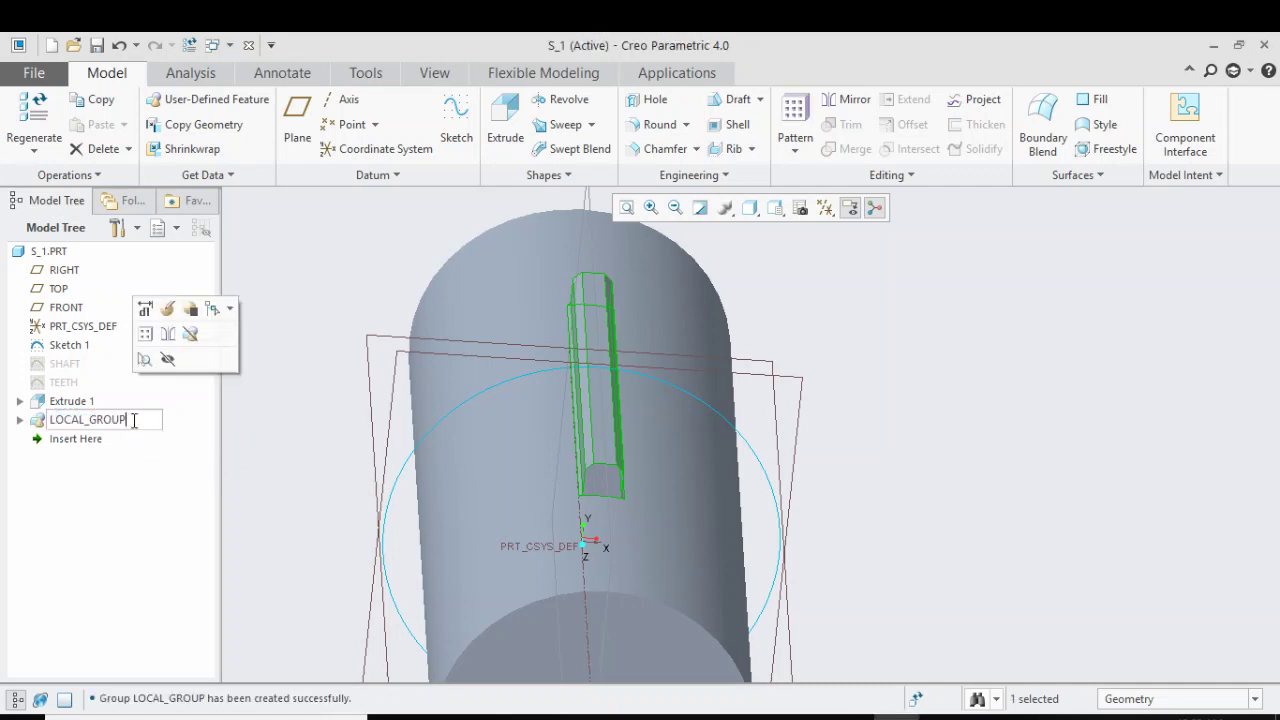
{"action": "double_click", "coordinate": [134, 420]}
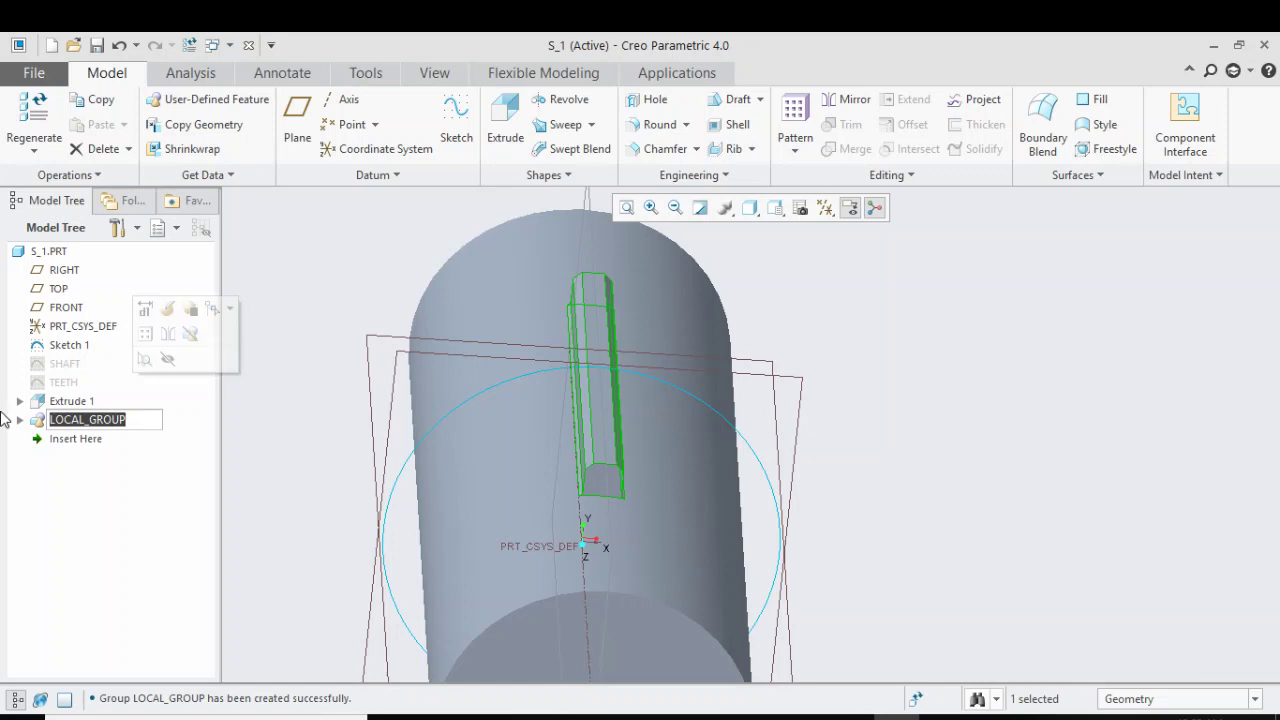
{"action": "type", "text": "teeth"}
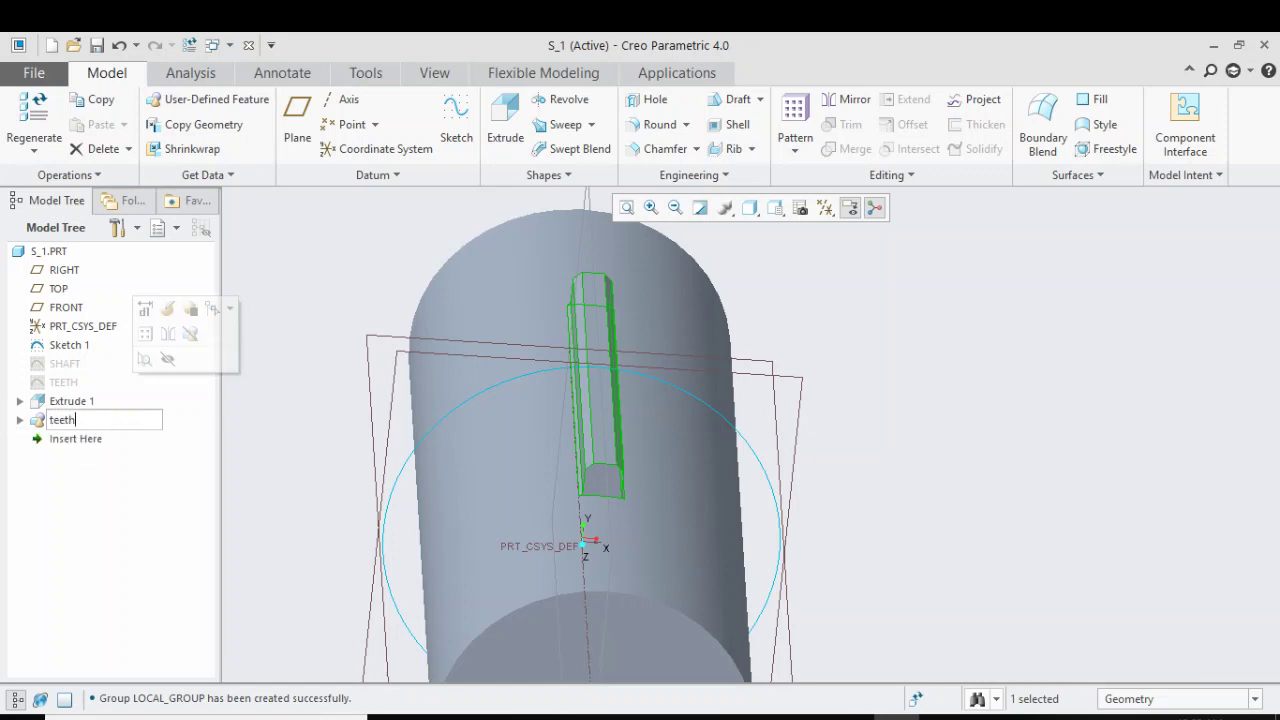
{"action": "key", "text": "Return"}
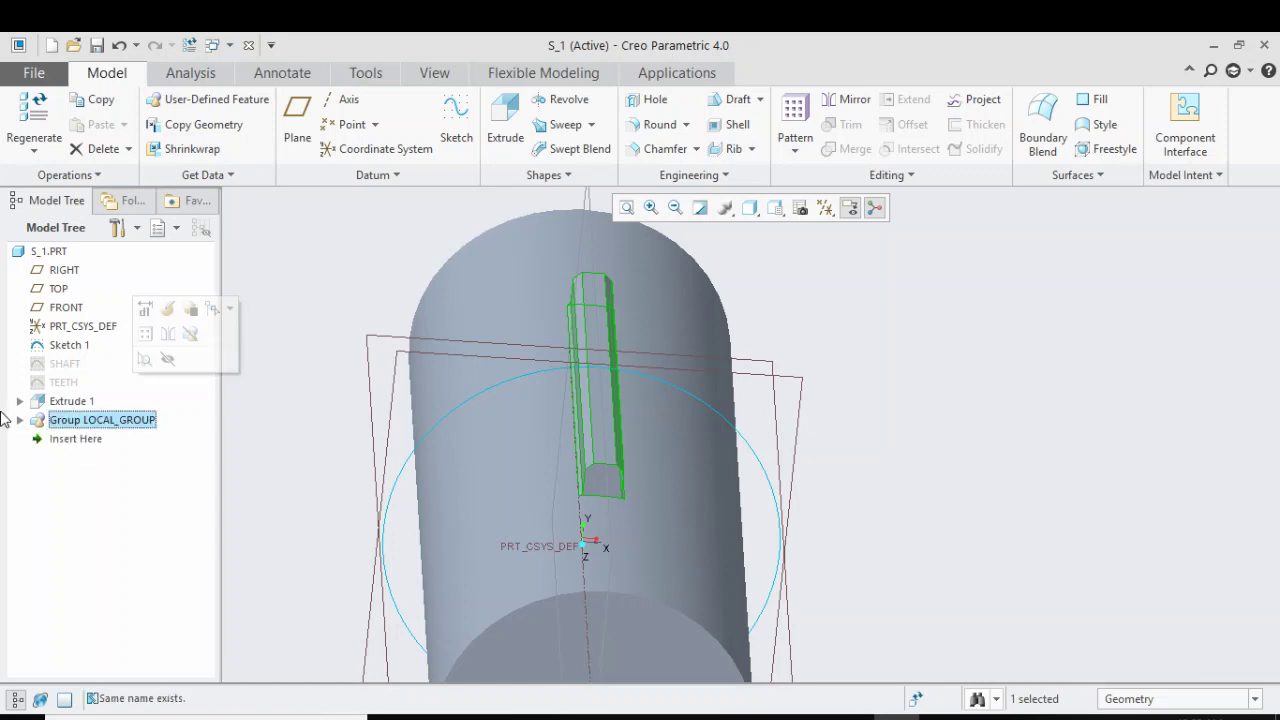
{"action": "left_click", "coordinate": [270, 431]}
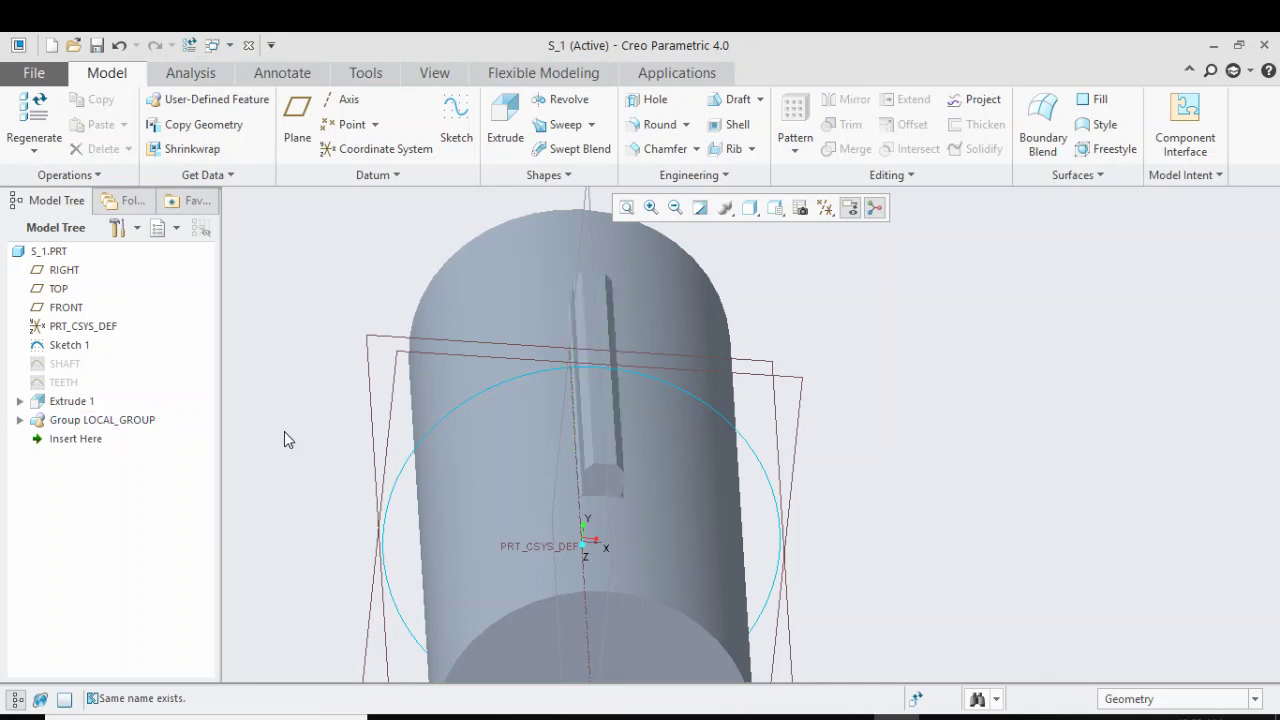
Examine the extrude, chamfer and round features contained in the tooth's local group
{"action": "middle_click_drag", "start_coordinate": [284, 431], "coordinate": [337, 417]}
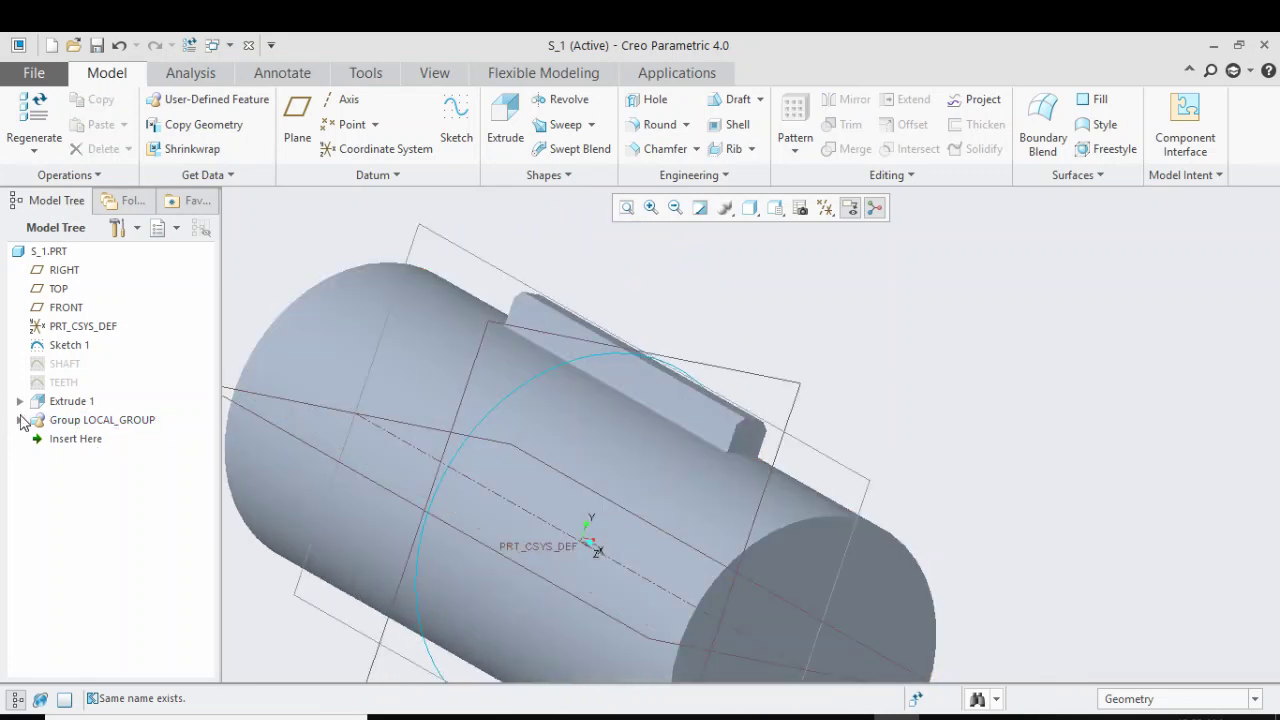
{"action": "left_click", "coordinate": [19, 420]}
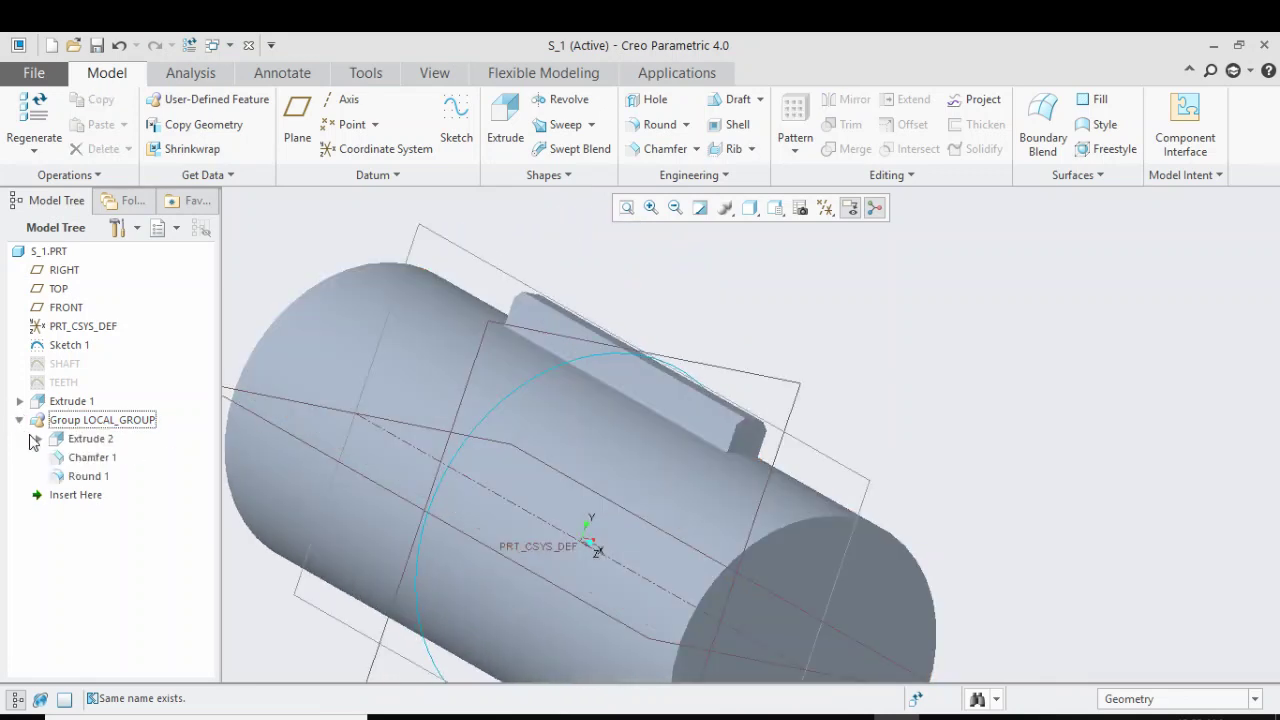
{"action": "left_click", "coordinate": [92, 440]}
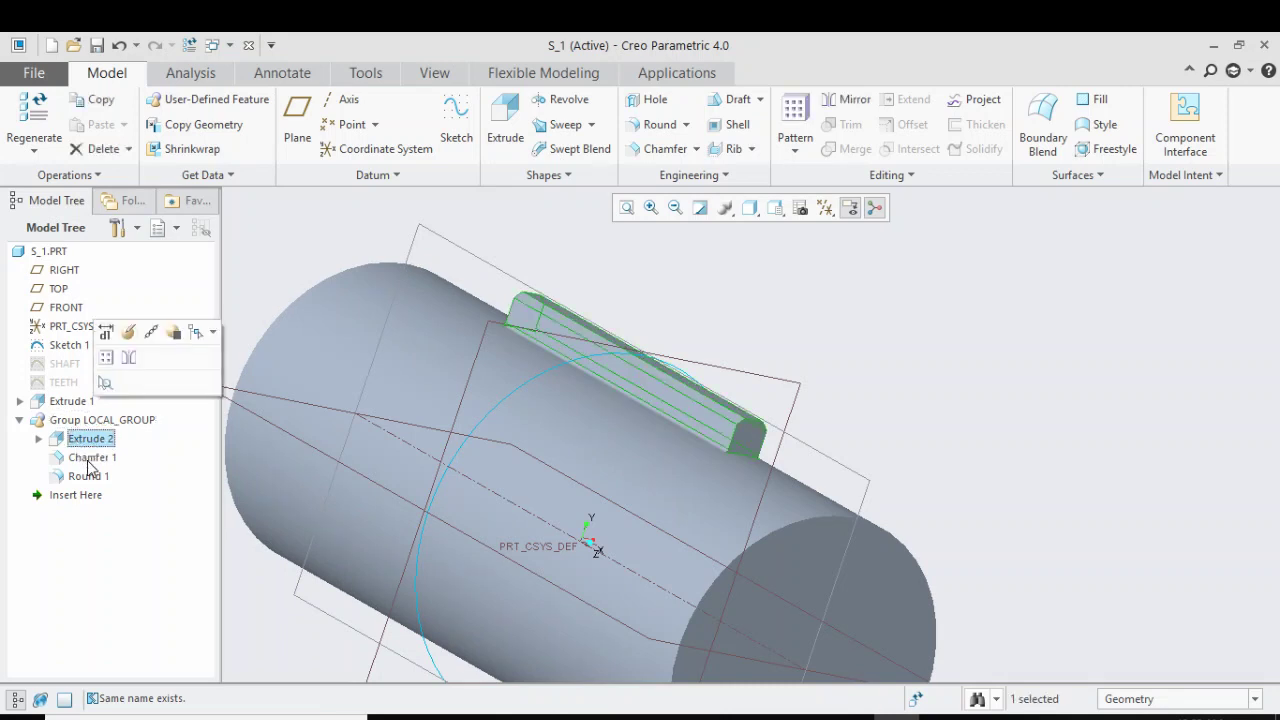
{"action": "left_click", "coordinate": [90, 457]}
{"action": "left_click", "coordinate": [88, 476]}
{"action": "left_click", "coordinate": [38, 439]}
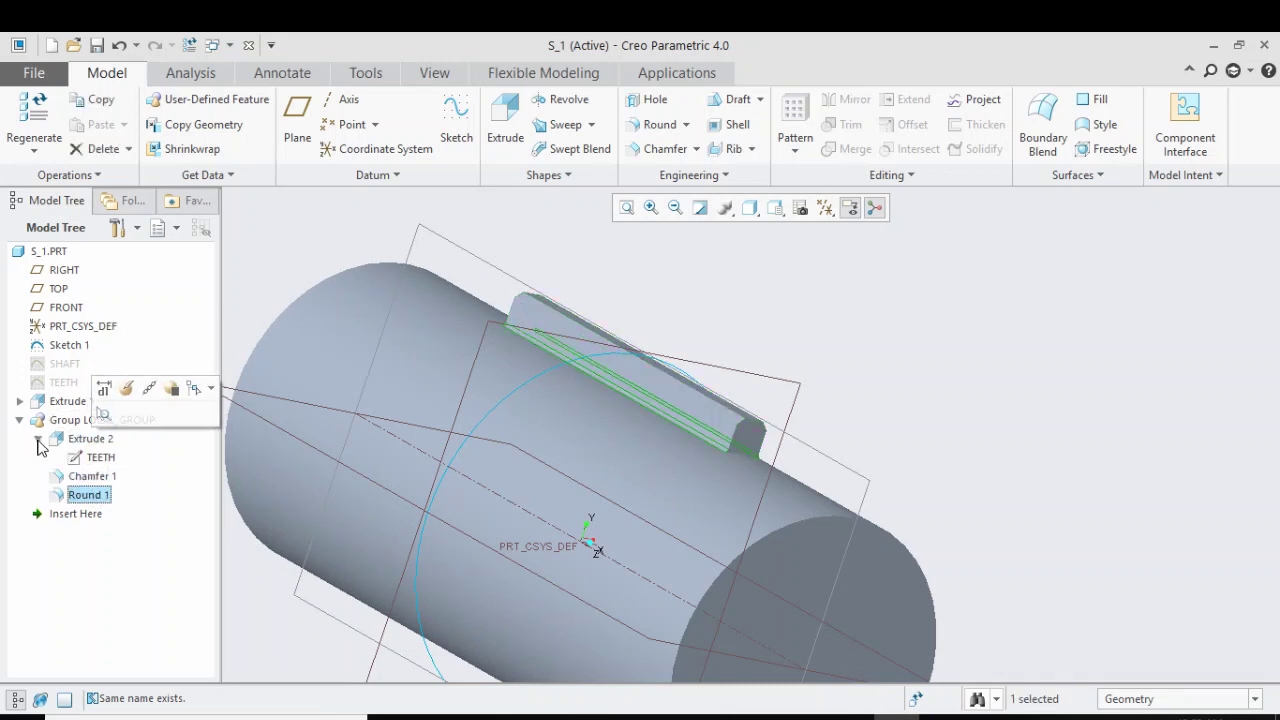
{"action": "left_click", "coordinate": [38, 439]}
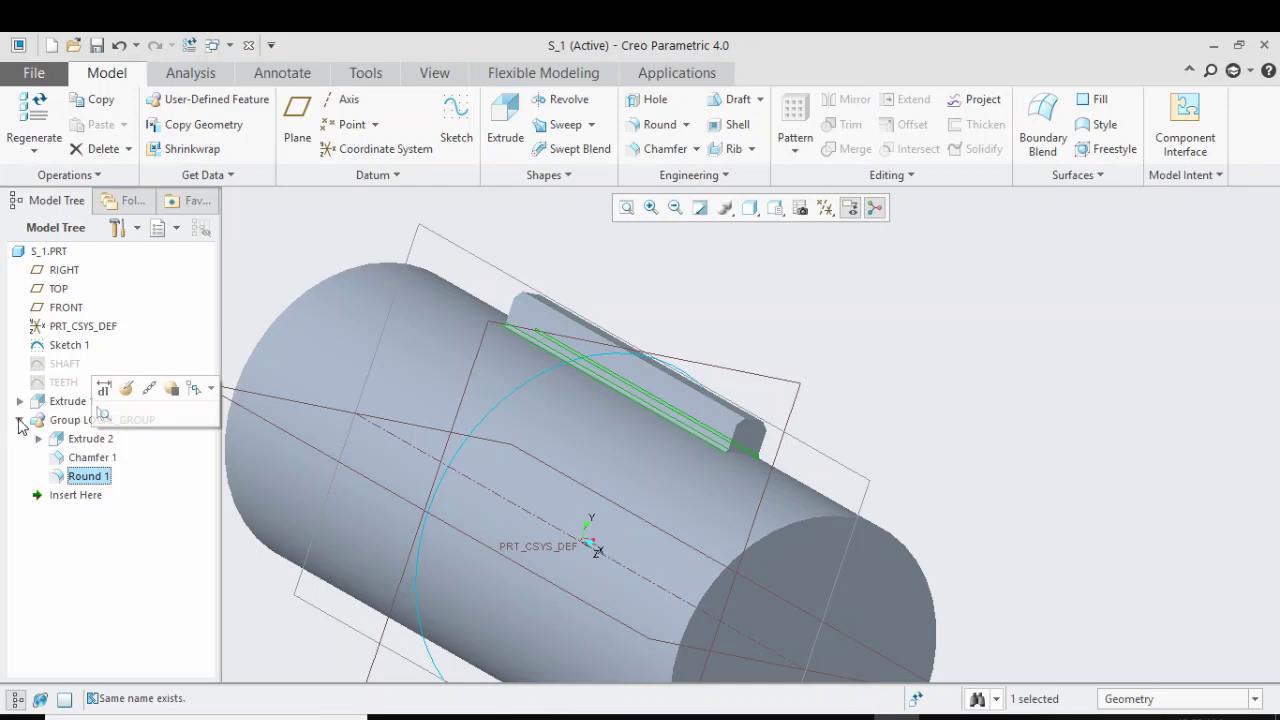
{"action": "left_click", "coordinate": [19, 420]}
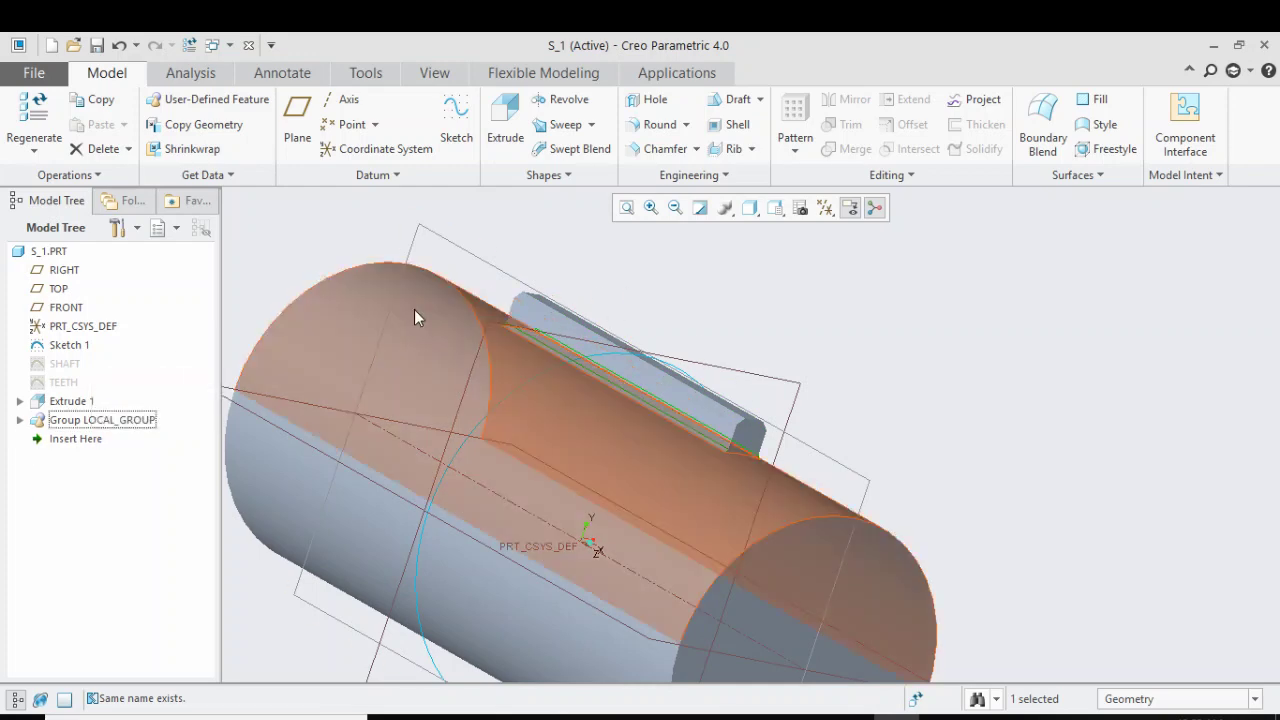
Hide the datum planes, coordinate systems and datum points in the model display
{"action": "scroll", "coordinate": [446, 335], "scroll_direction": "down", "scroll_amount": 3}
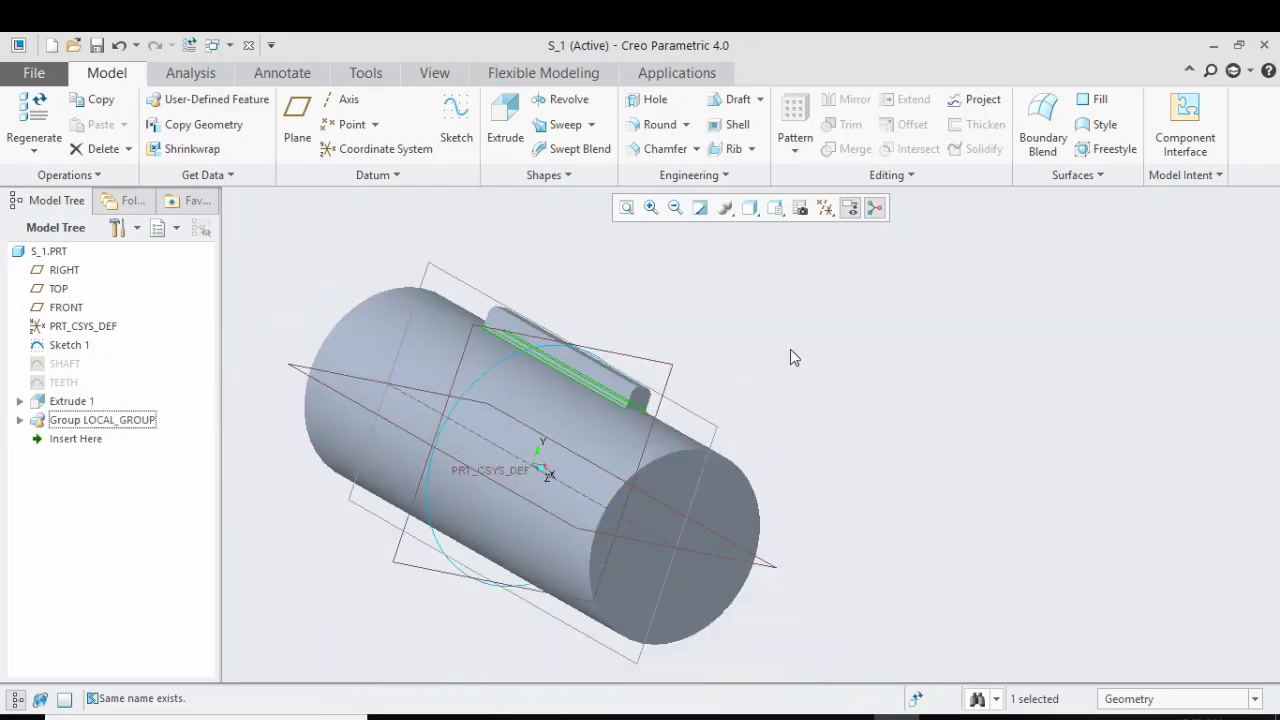
{"action": "middle_click_drag", "start_coordinate": [853, 345], "coordinate": [794, 320]}
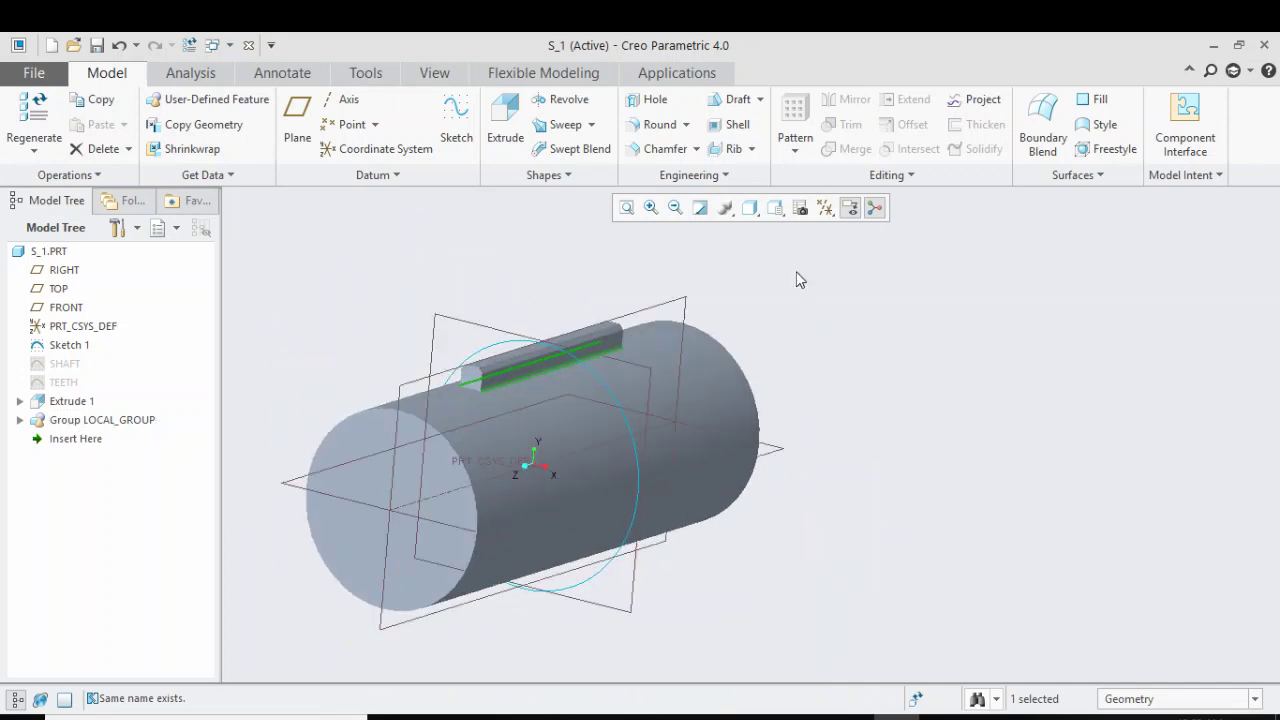
{"action": "left_click", "coordinate": [825, 210]}
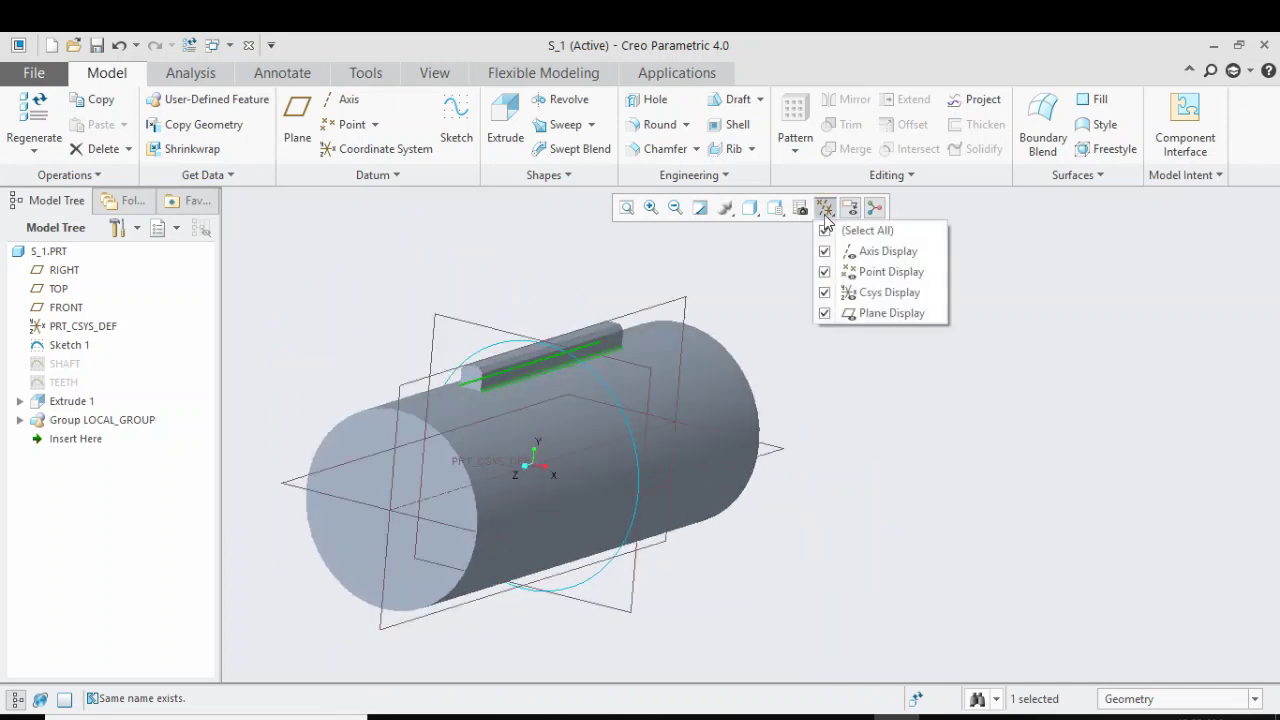
{"action": "left_click", "coordinate": [881, 318]}
{"action": "left_click", "coordinate": [866, 292]}
{"action": "left_click", "coordinate": [864, 272]}
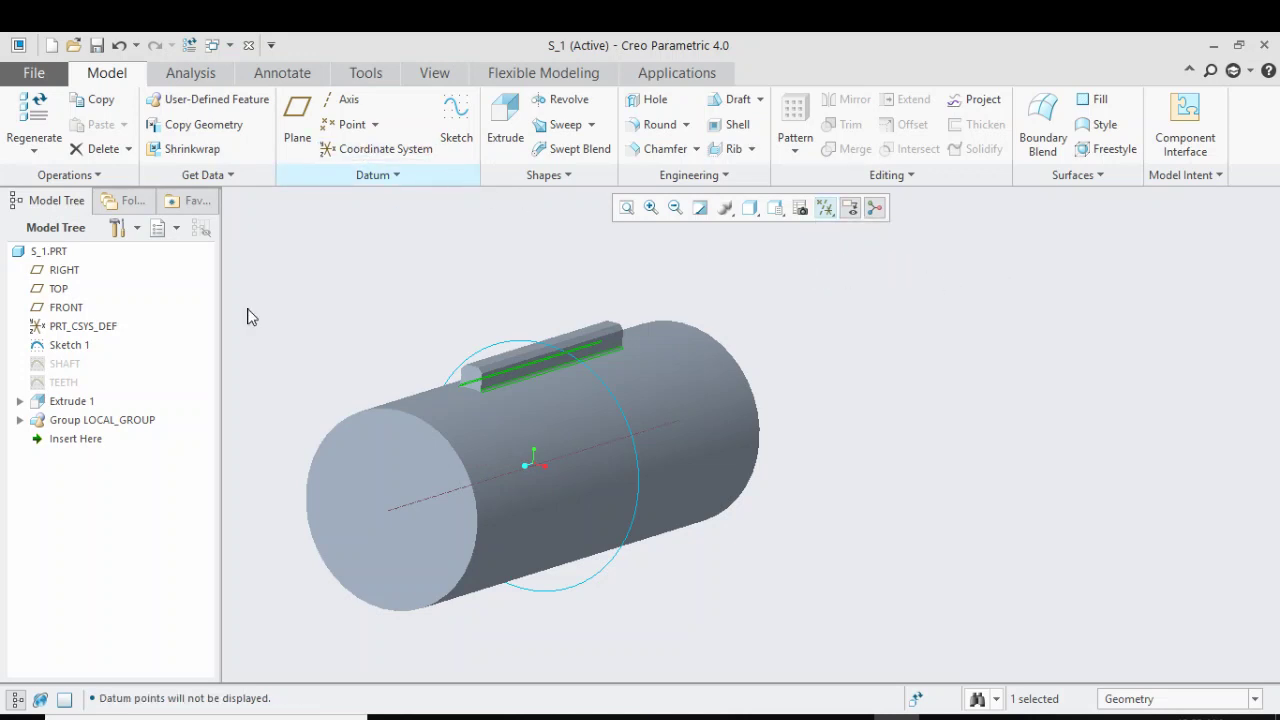
Create an axis pattern of the tooth's local group around the shaft axis, with 16 members distributed over 360 degrees
{"action": "left_click", "coordinate": [113, 425]}
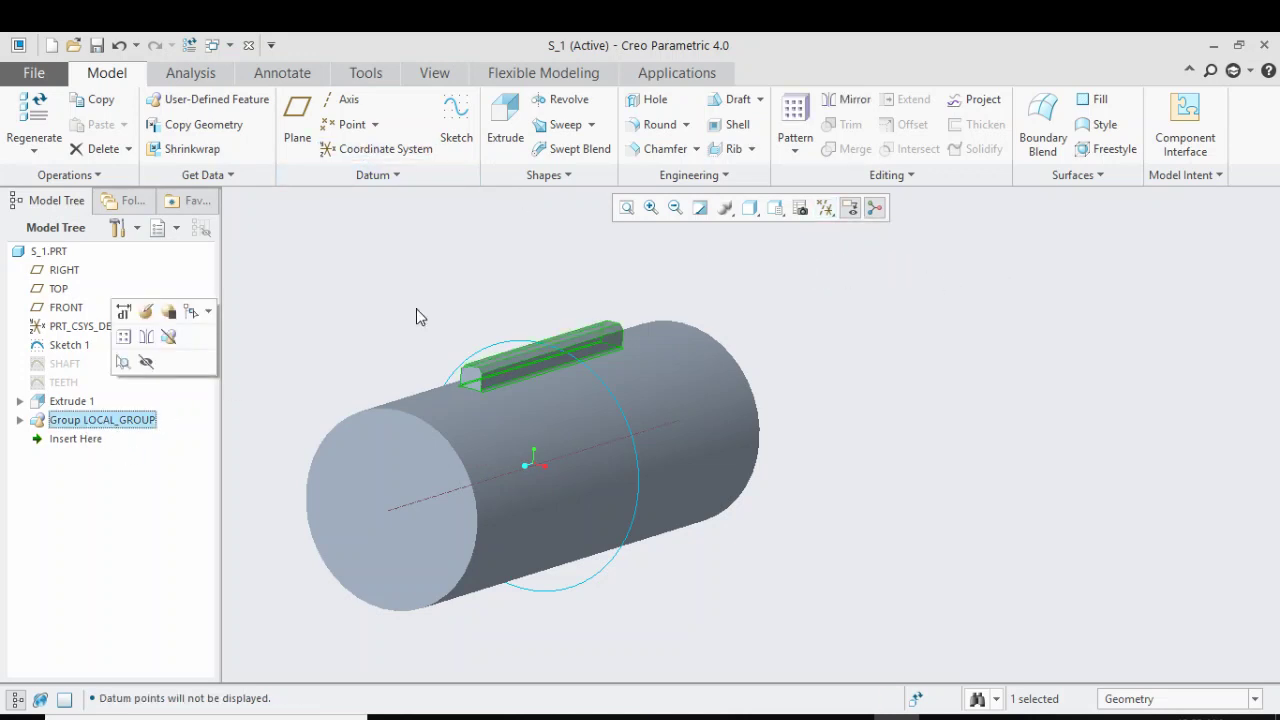
{"action": "left_click", "coordinate": [794, 115]}
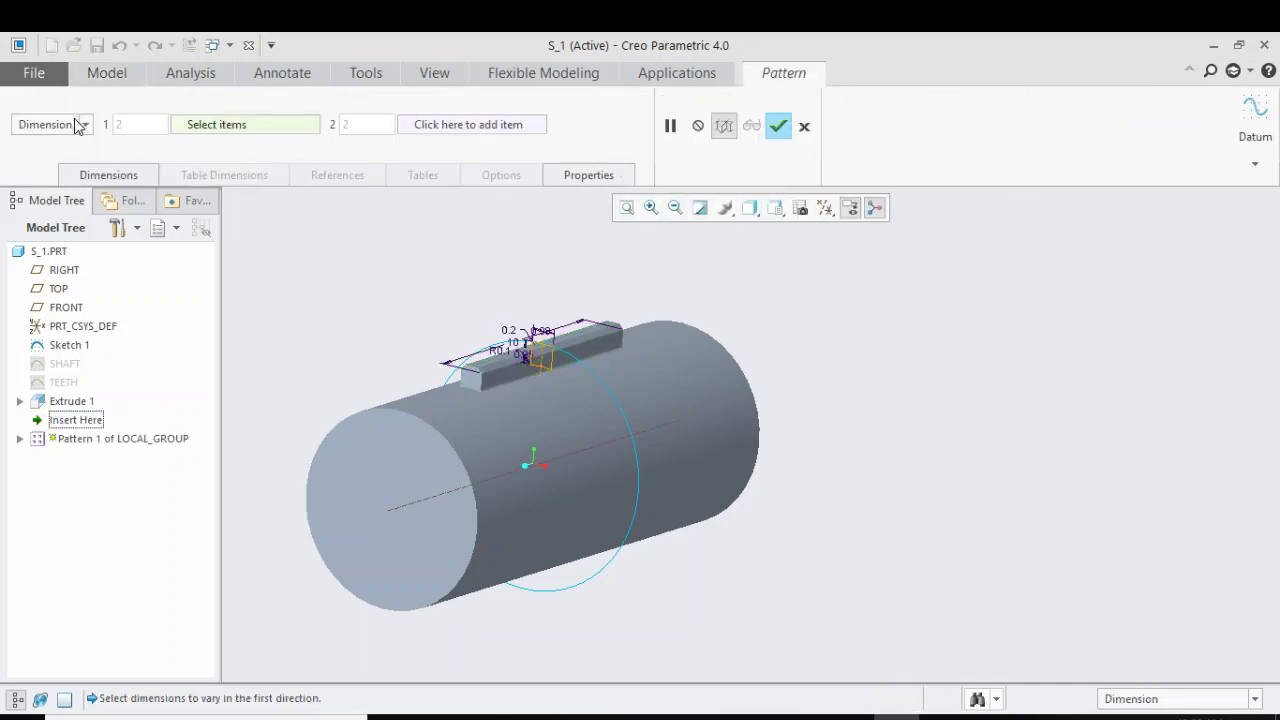
{"action": "left_click", "coordinate": [85, 125]}
{"action": "left_click", "coordinate": [30, 176]}
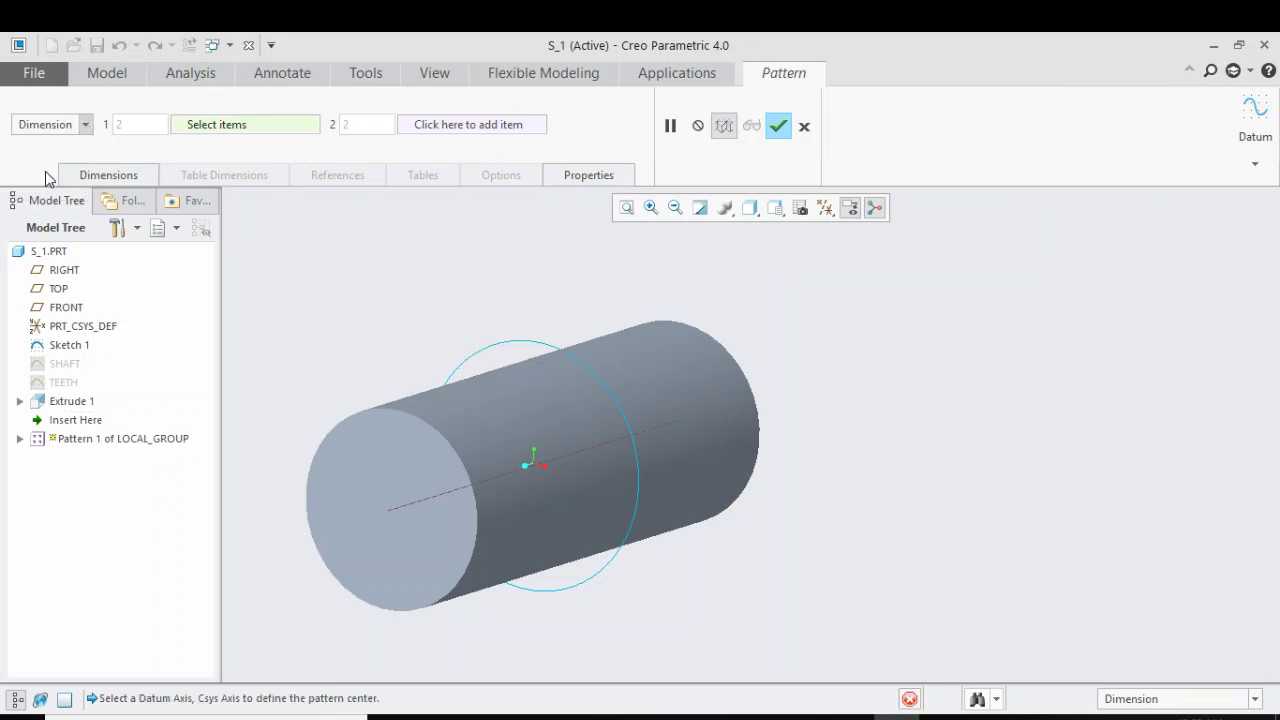
{"action": "left_click", "coordinate": [474, 497]}
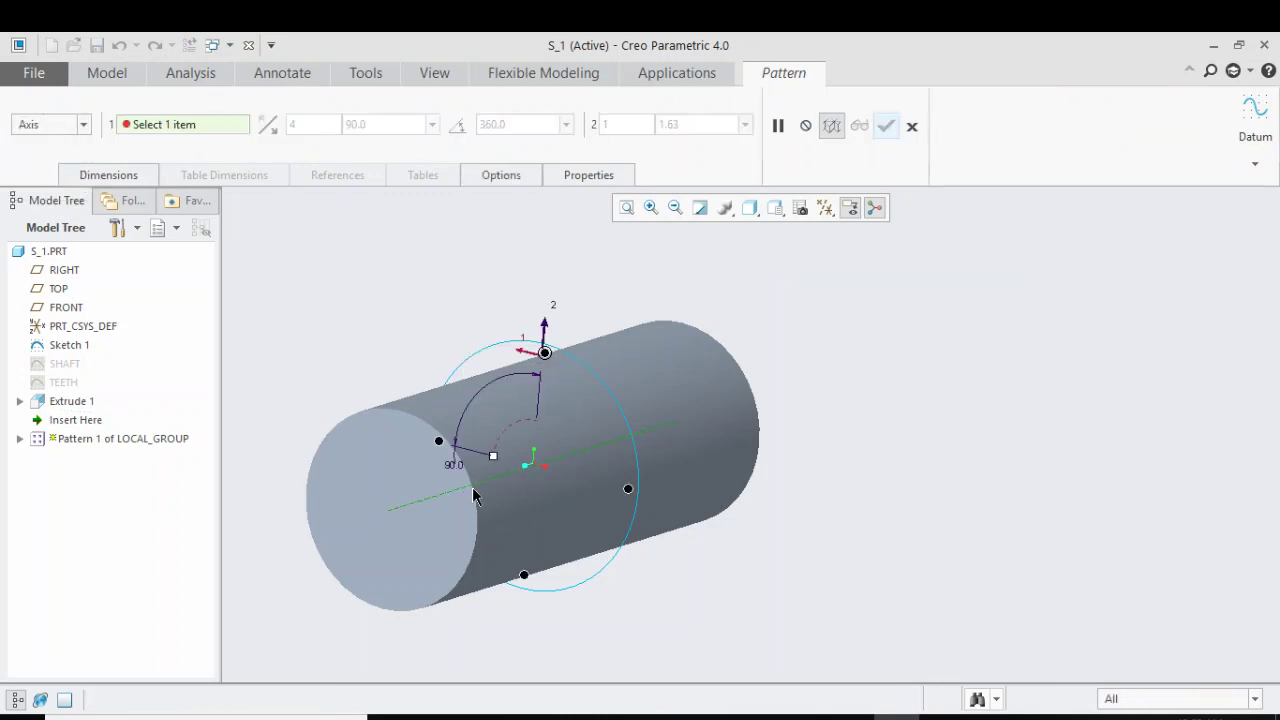
{"action": "left_click", "coordinate": [457, 127]}
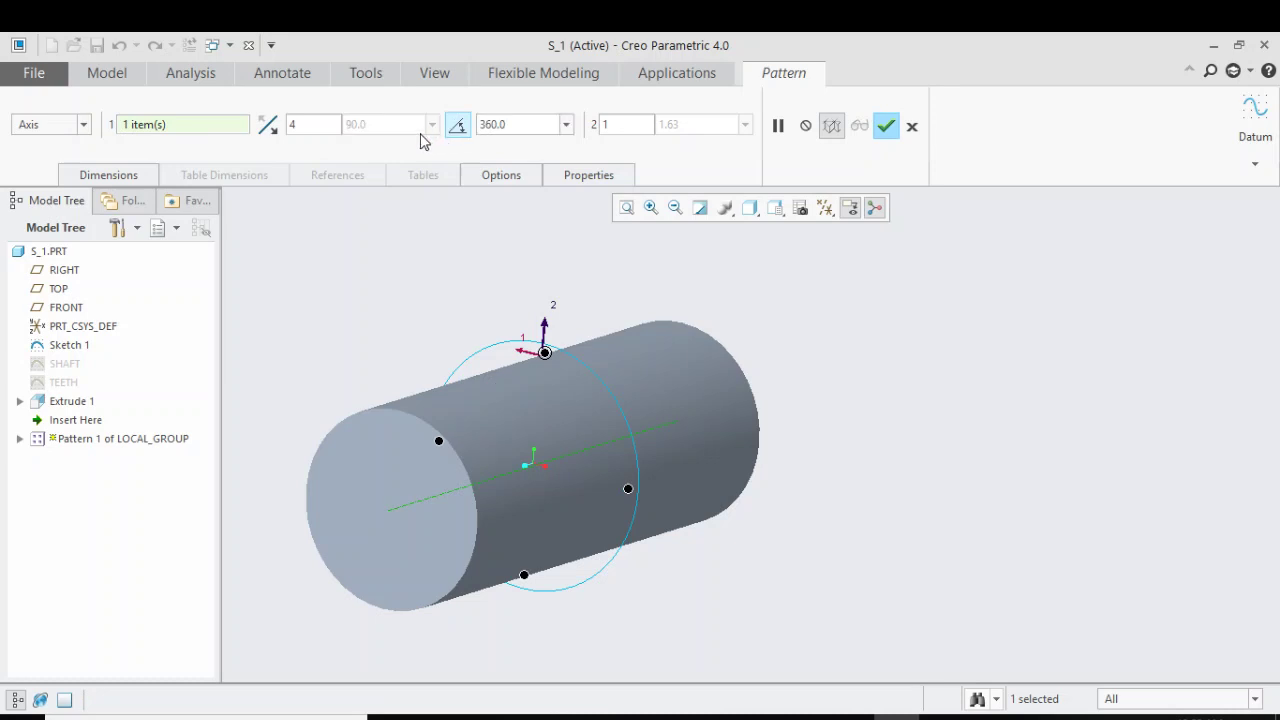
{"action": "double_click", "coordinate": [325, 123]}
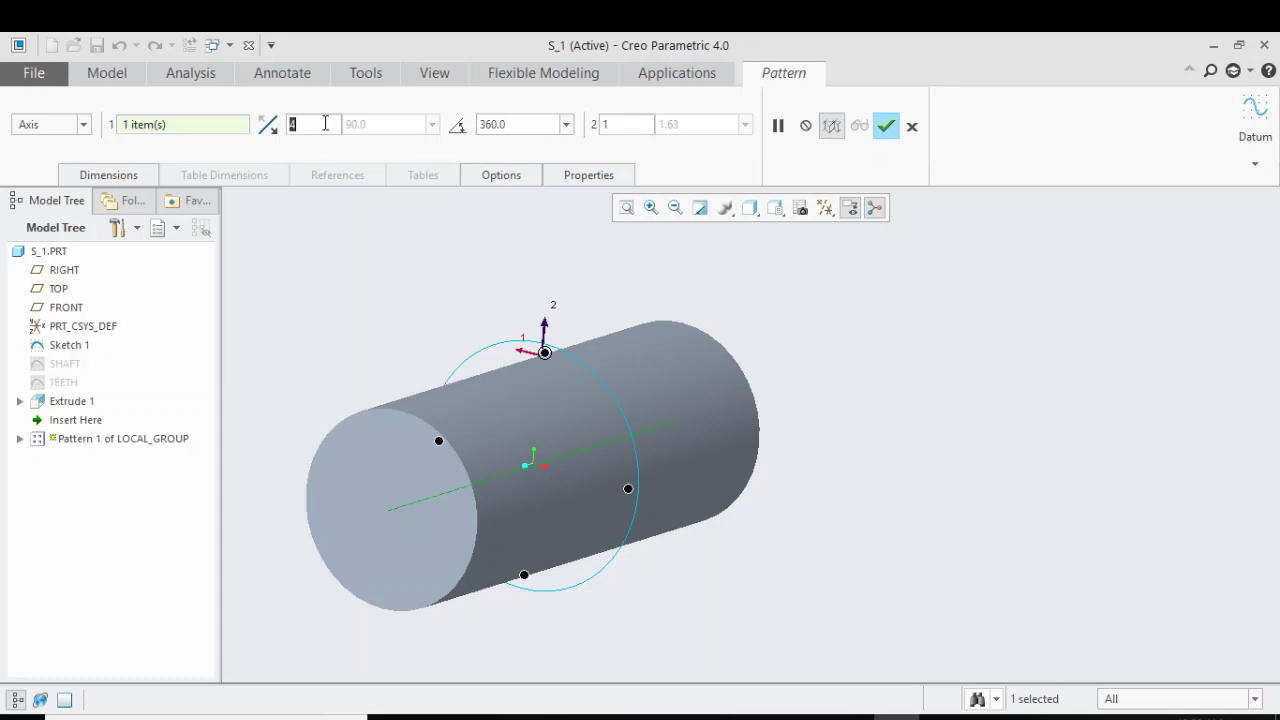
{"action": "type", "text": "16"}
{"action": "key", "text": "Return"}
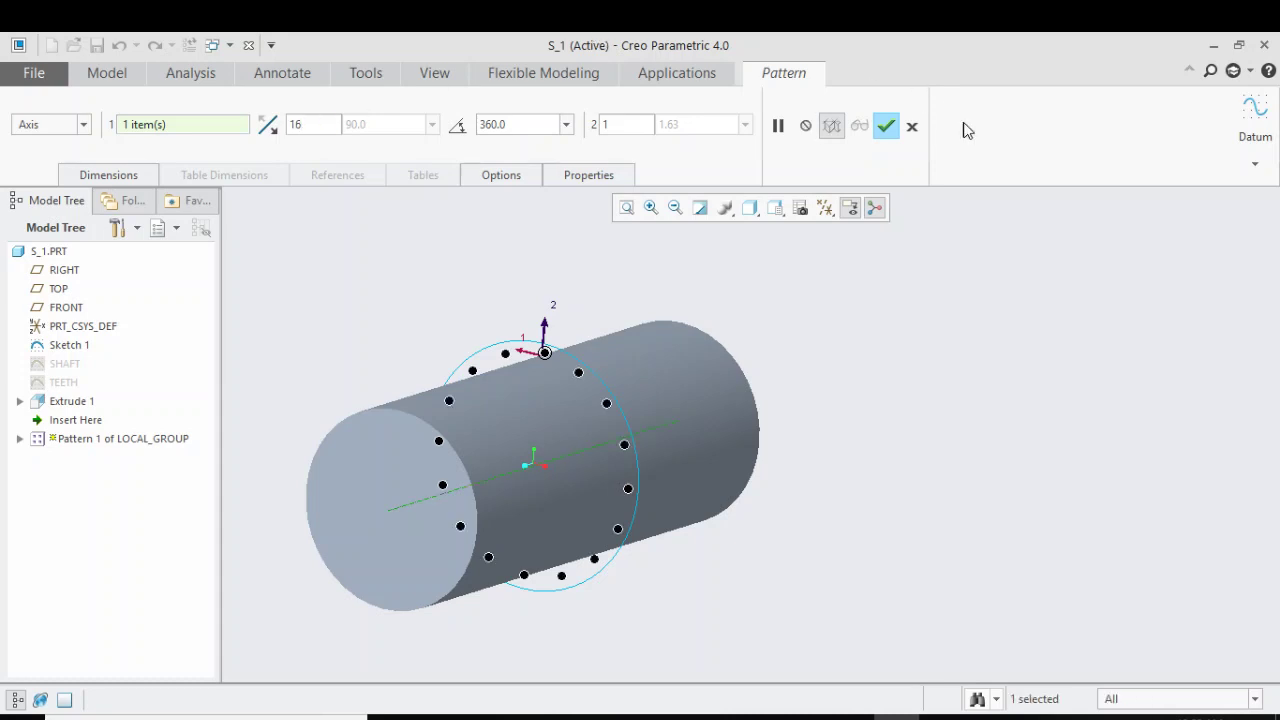
{"action": "left_click", "coordinate": [886, 126]}
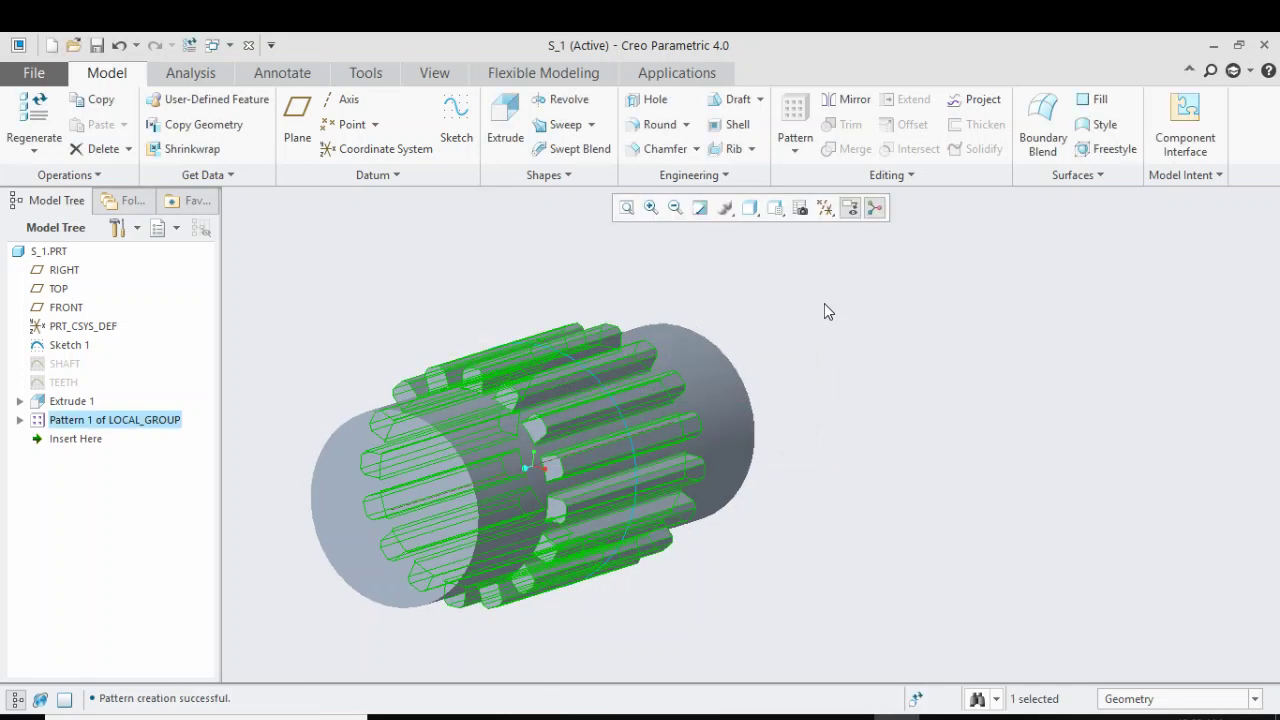
Examine the patterned teeth around the shaft and display the dimensions of one patterned tooth
{"action": "left_click", "coordinate": [824, 311]}
{"action": "mouse_move", "coordinate": [824, 311]}
{"action": "middle_mouse_down"}
{"action": "mouse_move", "coordinate": [889, 360]}
{"action": "mouse_move", "coordinate": [920, 360]}
{"action": "mouse_move", "coordinate": [883, 341]}
{"action": "mouse_move", "coordinate": [914, 351]}
{"action": "mouse_move", "coordinate": [891, 363]}
{"action": "mouse_move", "coordinate": [877, 358]}
{"action": "mouse_move", "coordinate": [906, 360]}
{"action": "mouse_move", "coordinate": [880, 346]}
{"action": "mouse_move", "coordinate": [881, 370]}
{"action": "middle_mouse_up"}
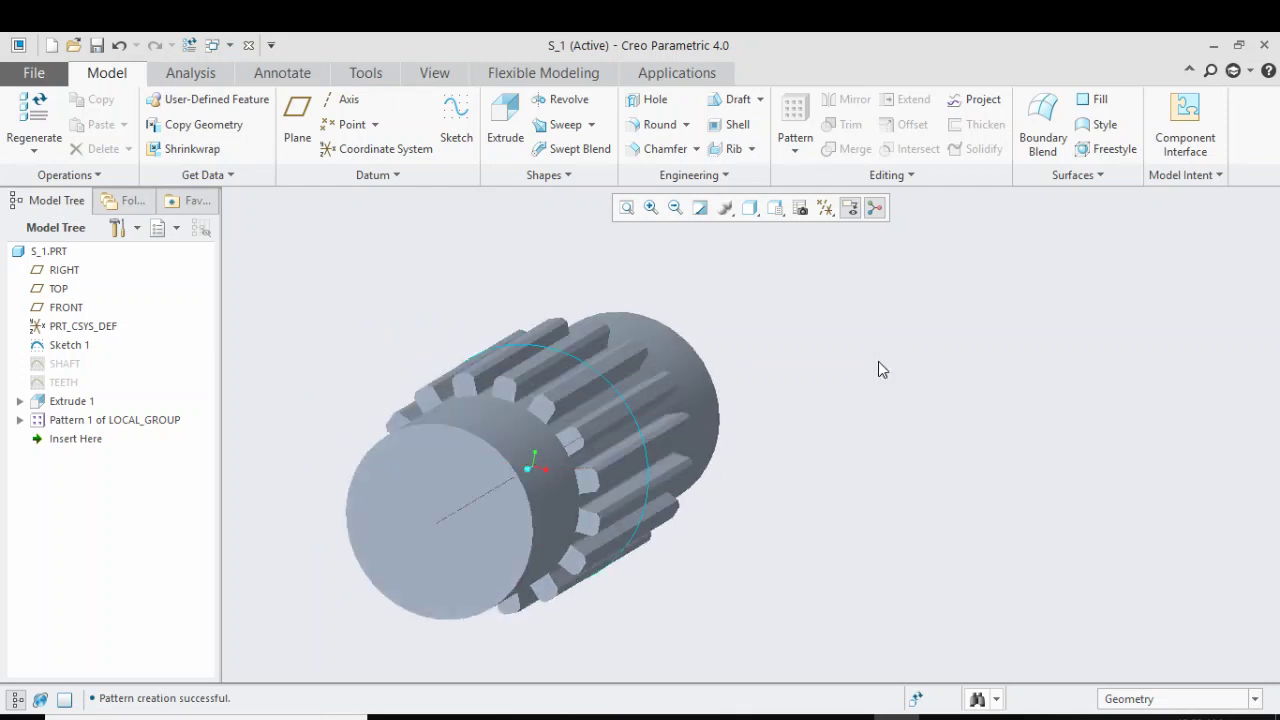
{"action": "middle_click_drag", "start_coordinate": [1002, 388], "coordinate": [1080, 423], "text": "shift"}
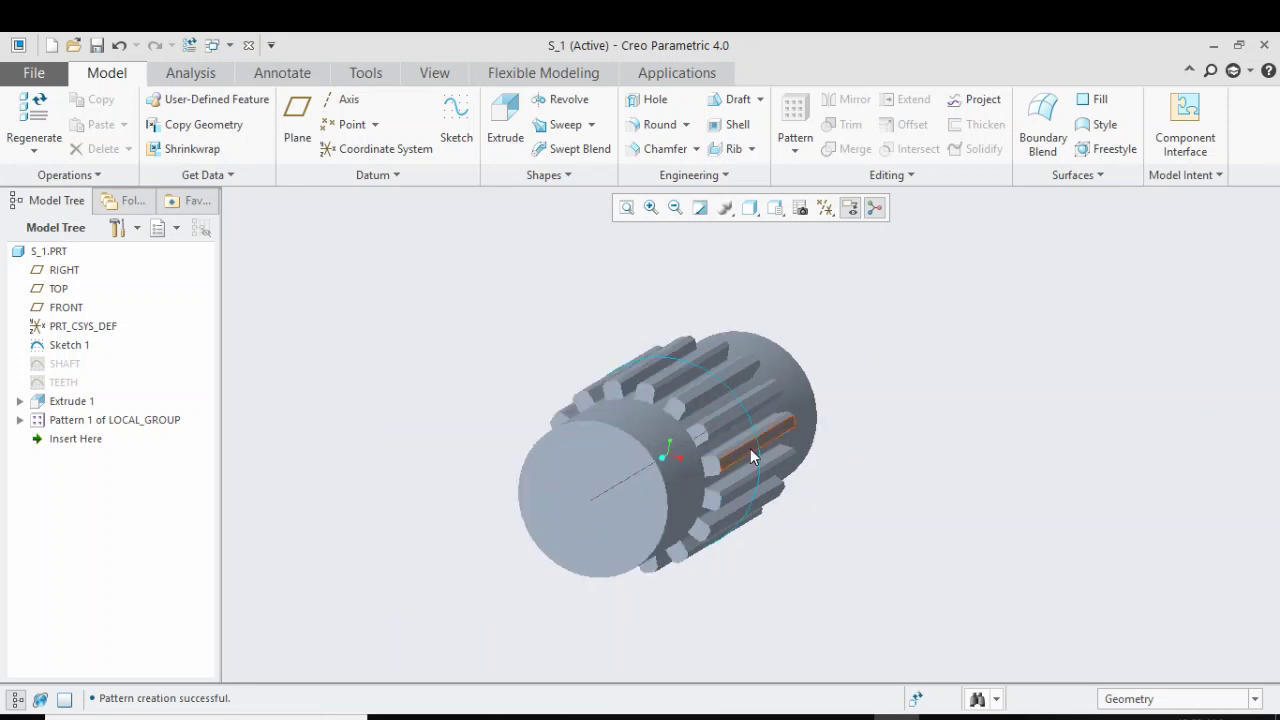
{"action": "mouse_move", "coordinate": [920, 400]}
{"action": "middle_mouse_down"}
{"action": "mouse_move", "coordinate": [923, 377]}
{"action": "mouse_move", "coordinate": [954, 377]}
{"action": "mouse_move", "coordinate": [938, 390]}
{"action": "middle_mouse_up"}
{"action": "double_click", "coordinate": [596, 366]}
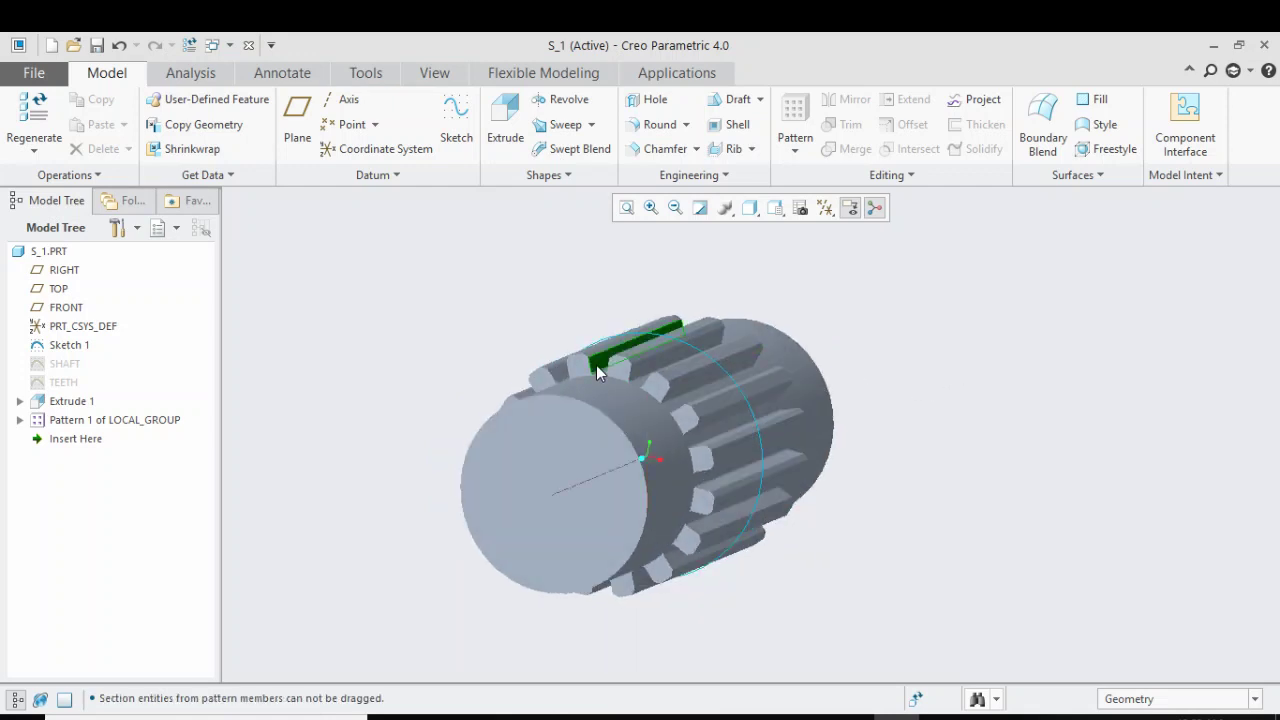
{"action": "middle_click_drag", "start_coordinate": [471, 280], "coordinate": [491, 277]}
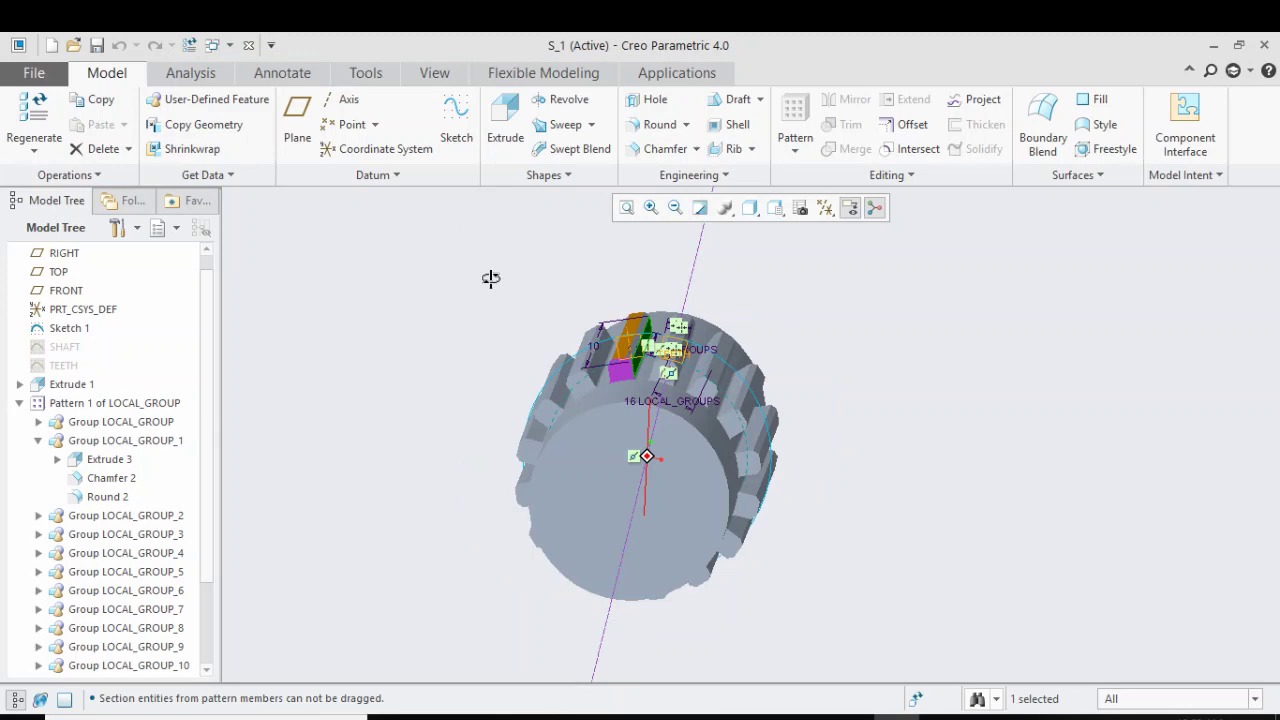
Open the part's relations and display the tooth pattern's dimensions as symbolic names
{"action": "left_click", "coordinate": [363, 75]}
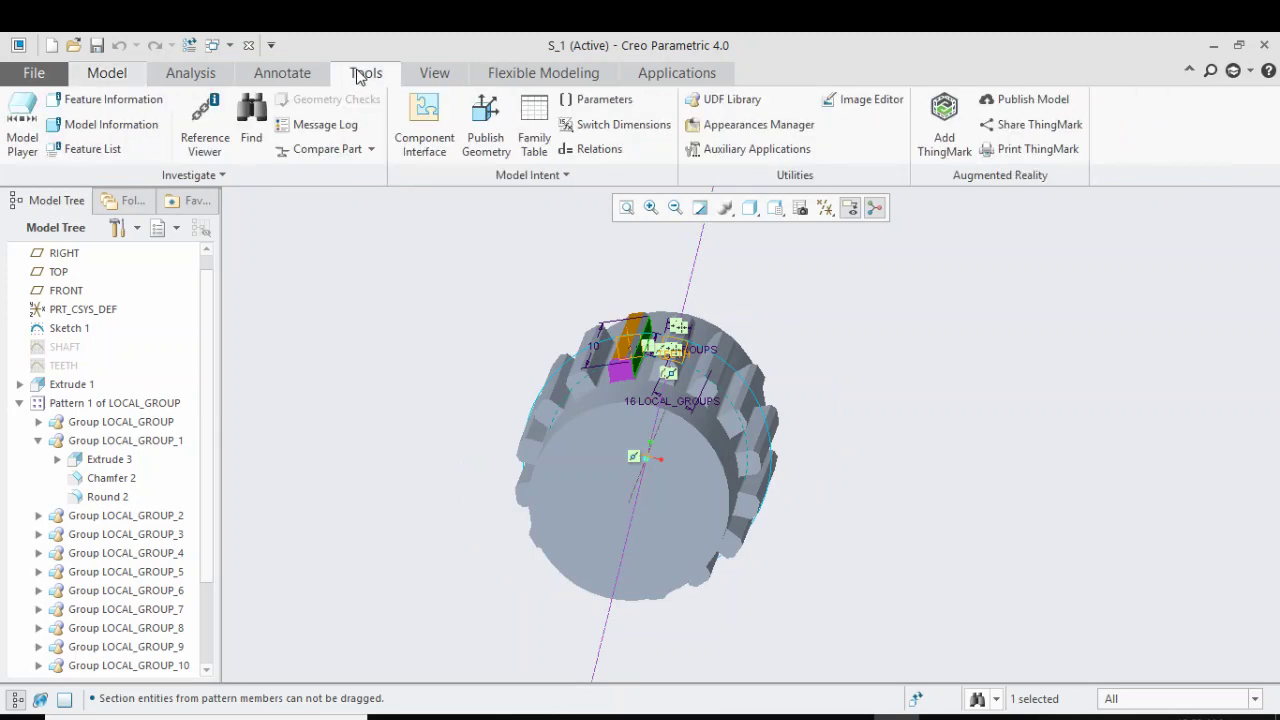
{"action": "left_click", "coordinate": [571, 148]}
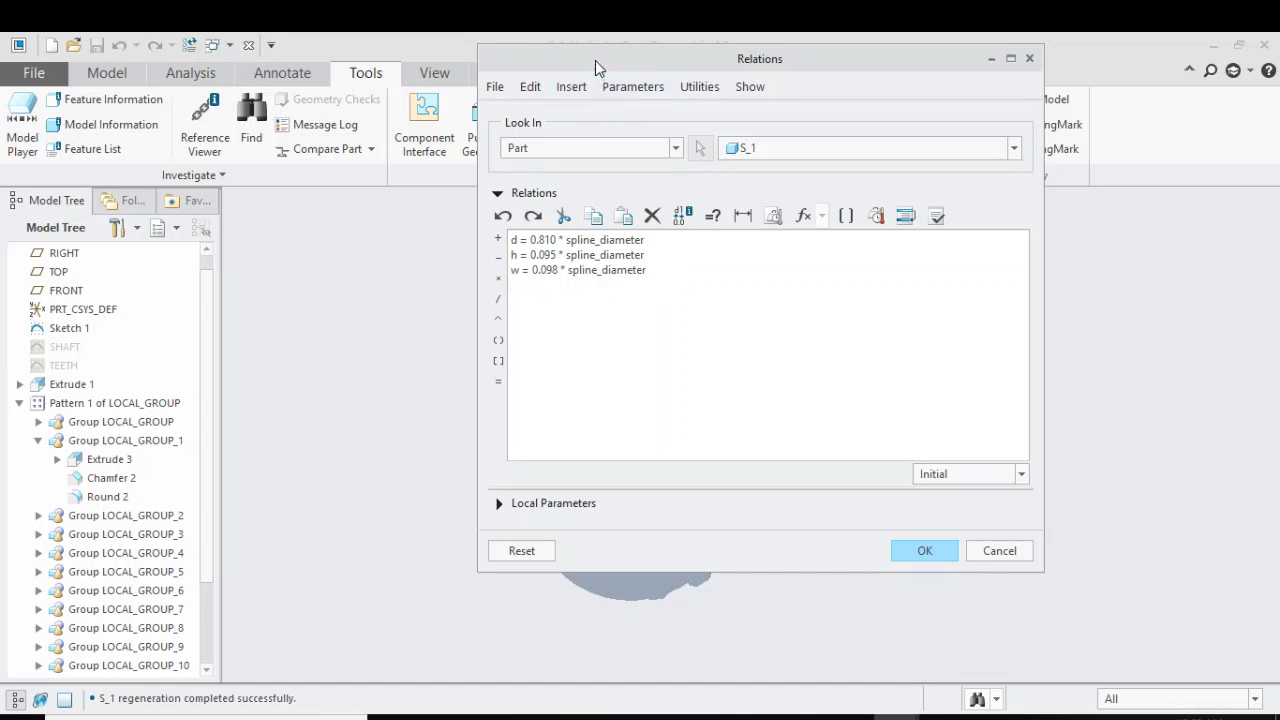
{"action": "left_click_drag", "start_coordinate": [596, 60], "coordinate": [919, 98]}
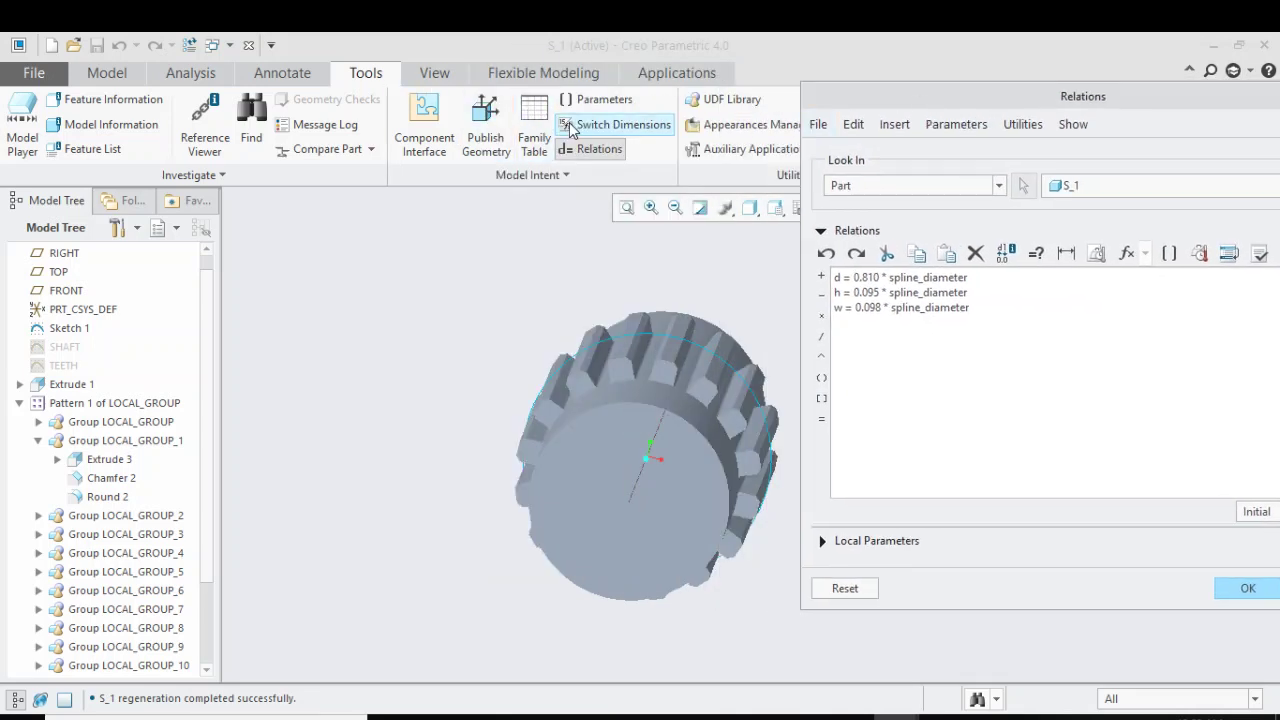
{"action": "middle_click_drag", "start_coordinate": [514, 306], "coordinate": [533, 283]}
{"action": "left_click", "coordinate": [567, 380]}
{"action": "scroll", "coordinate": [694, 434], "scroll_direction": "down", "scroll_amount": 4}
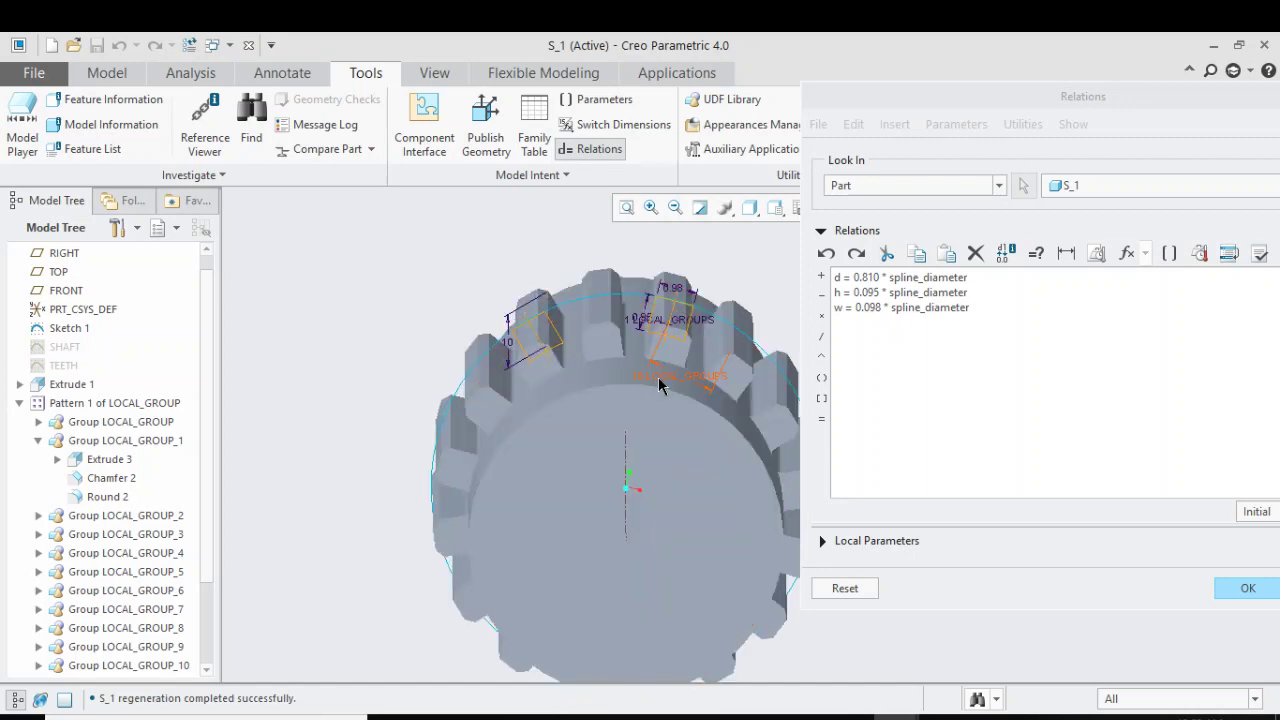
{"action": "left_click", "coordinate": [603, 126]}
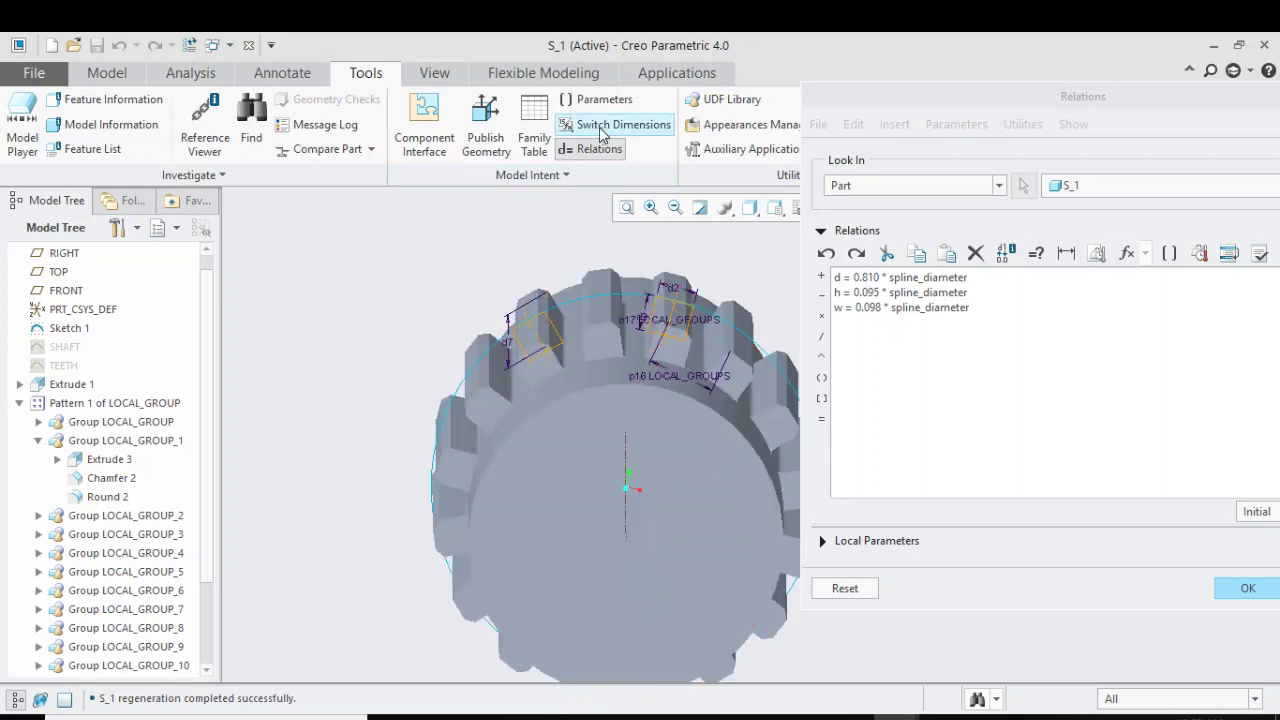
Try to add and verify the relation p16=spline_no for the number of patterned teeth
{"action": "left_click", "coordinate": [646, 386]}
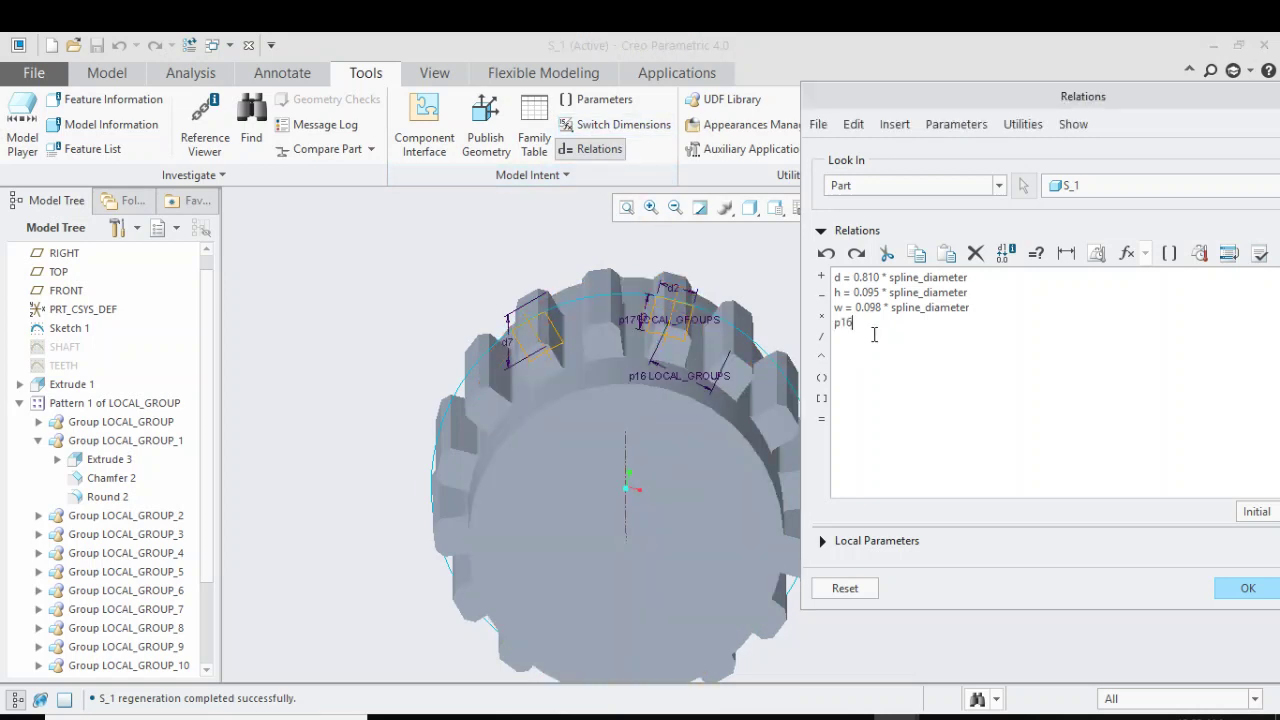
{"action": "type", "text": "=spline_no"}
{"action": "left_click_drag", "start_coordinate": [1057, 108], "coordinate": [614, 115]}
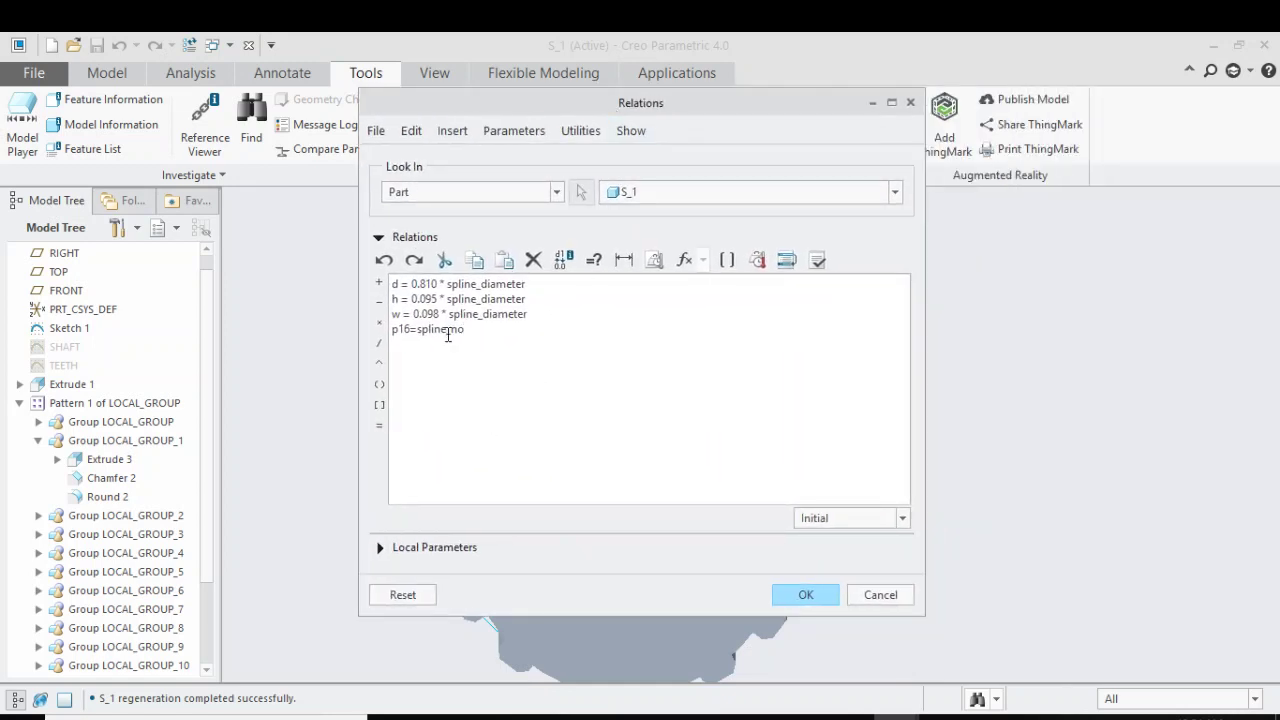
{"action": "left_click", "coordinate": [817, 260]}
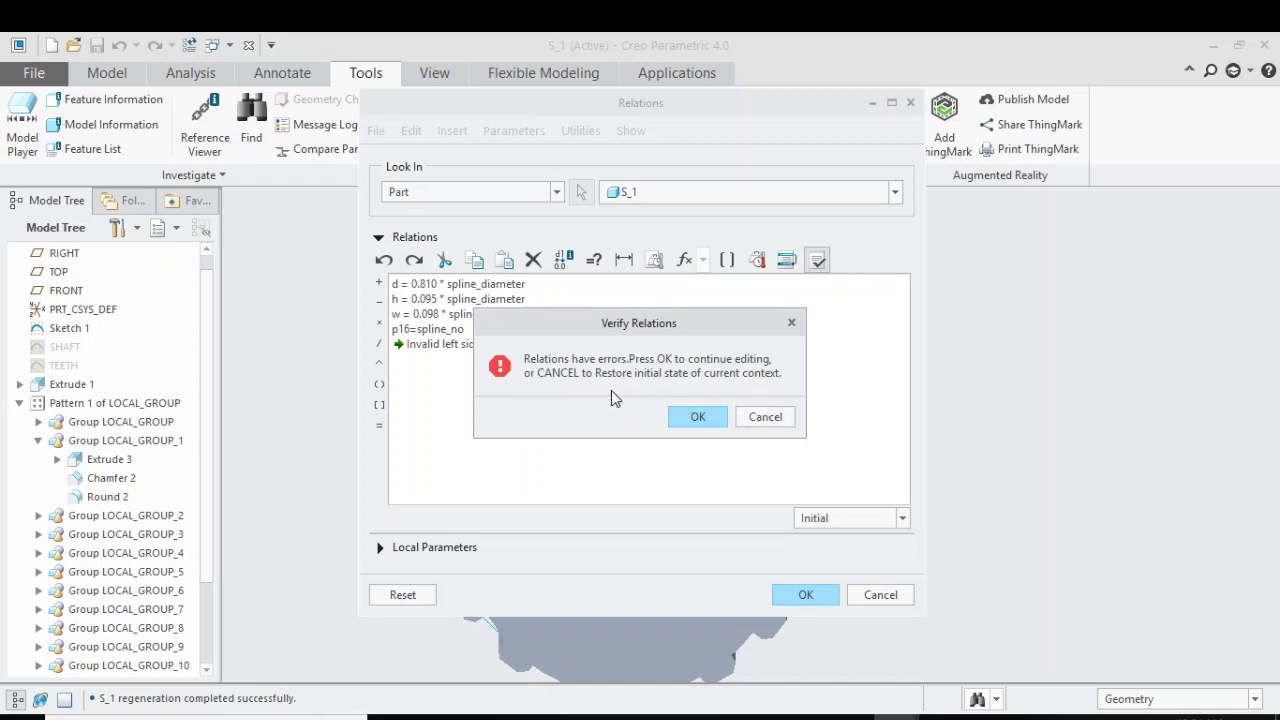
{"action": "left_click", "coordinate": [765, 417]}
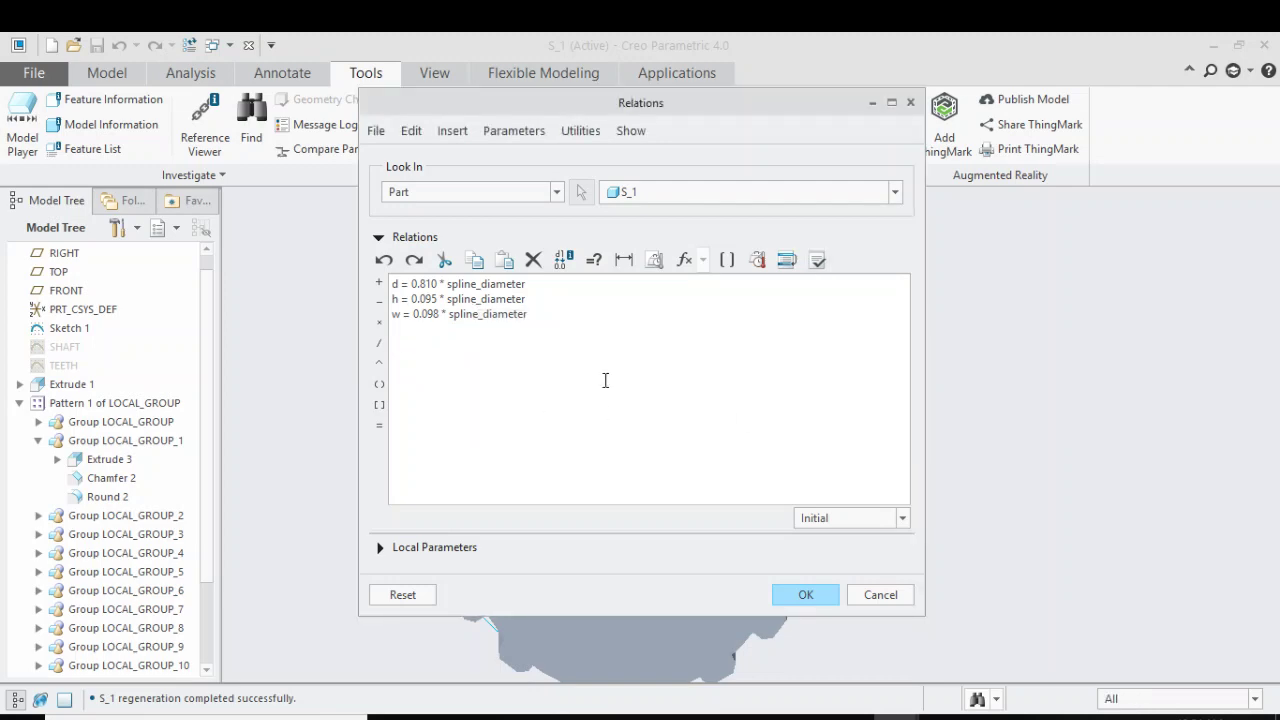
{"action": "left_click", "coordinate": [805, 597]}
Set the part parameter SPLINE_NO to 16
{"action": "left_click", "coordinate": [592, 96]}
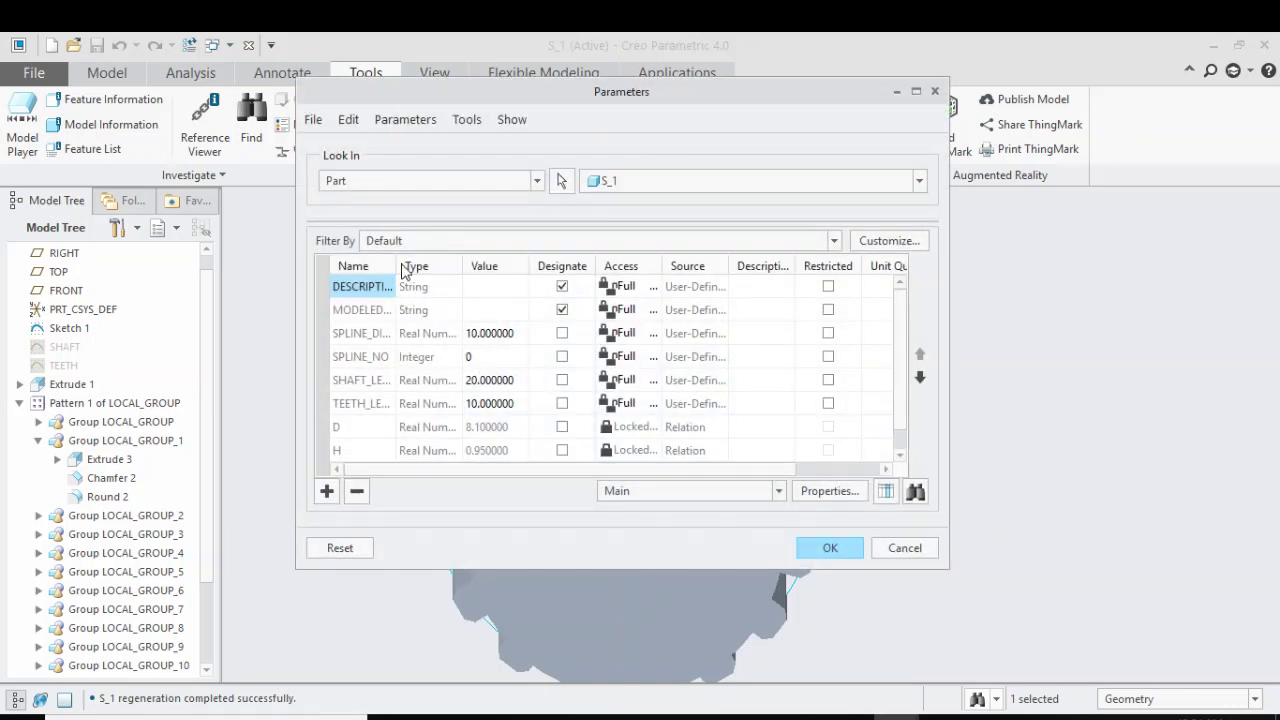
{"action": "left_click_drag", "start_coordinate": [396, 265], "coordinate": [426, 265]}
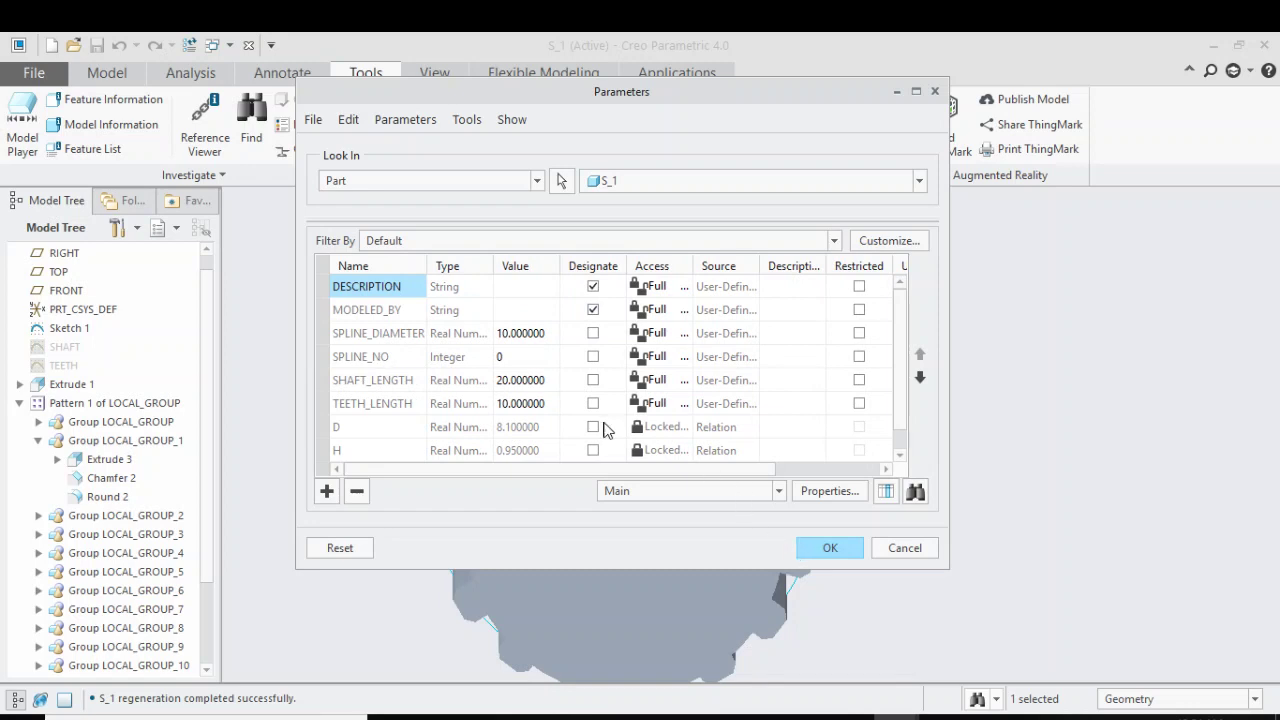
{"action": "left_click", "coordinate": [531, 356]}
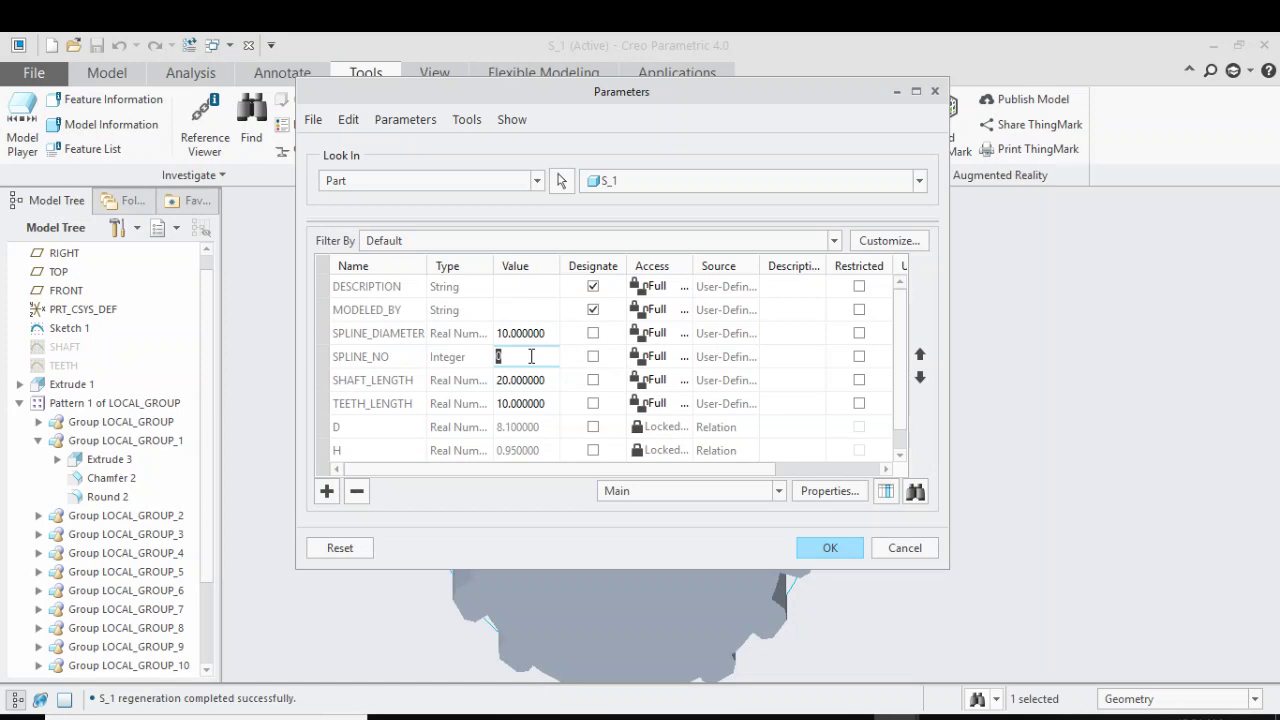
{"action": "type", "text": "16"}
{"action": "key", "text": "Return"}
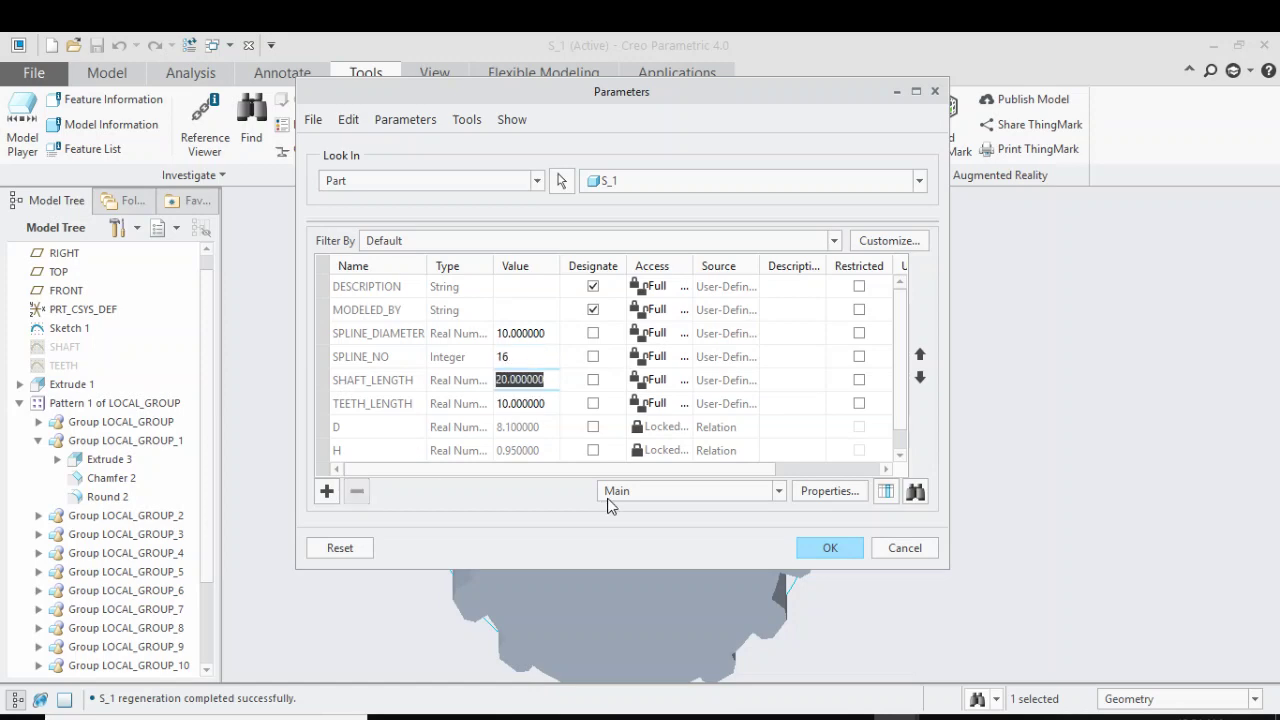
{"action": "left_click", "coordinate": [827, 550]}
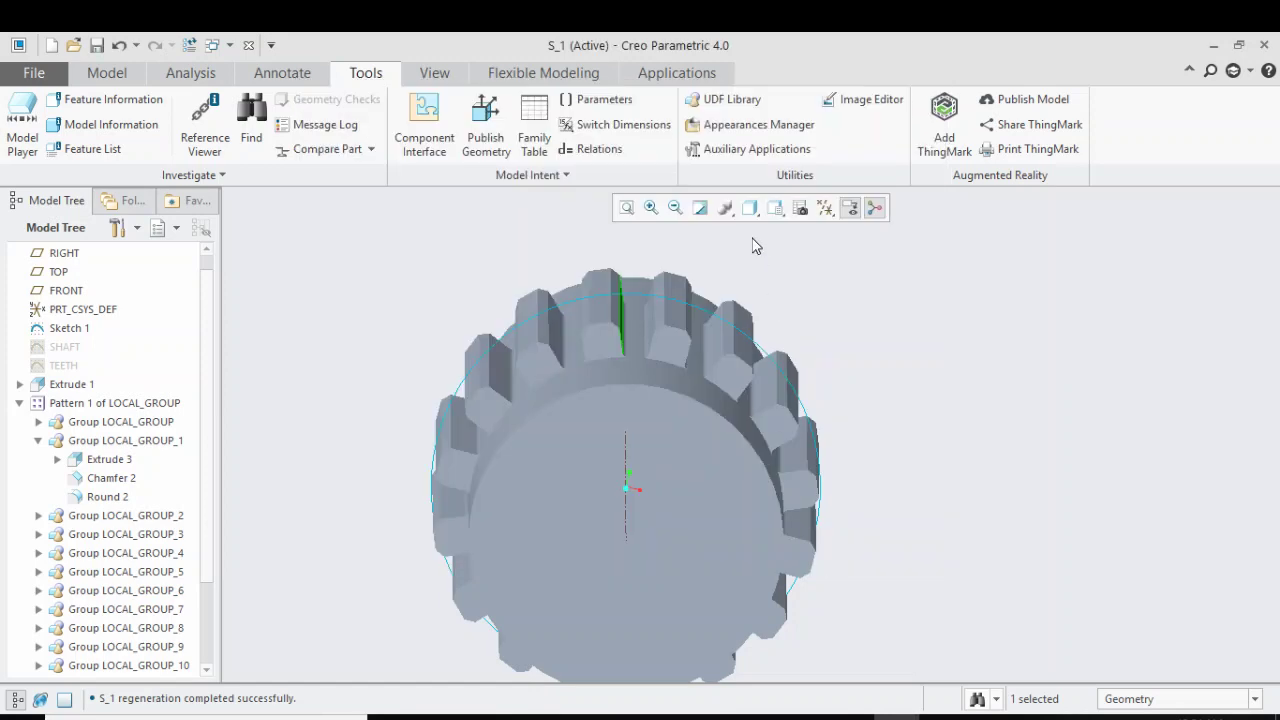
Add the relation p16=spline_no to drive the number of teeth in the pattern, verify the relations and save them
{"action": "left_click", "coordinate": [590, 152]}
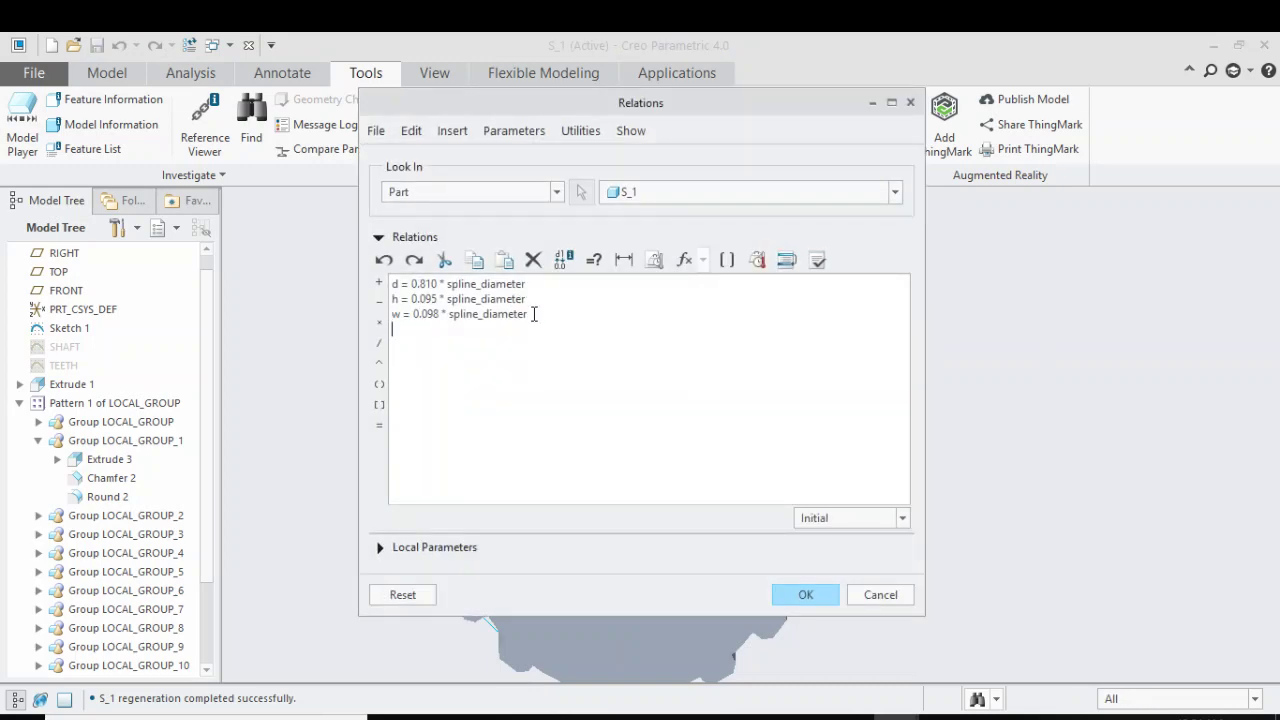
{"action": "left_click_drag", "start_coordinate": [634, 106], "coordinate": [1088, 112]}
{"action": "middle_click_drag", "start_coordinate": [530, 290], "coordinate": [527, 330]}
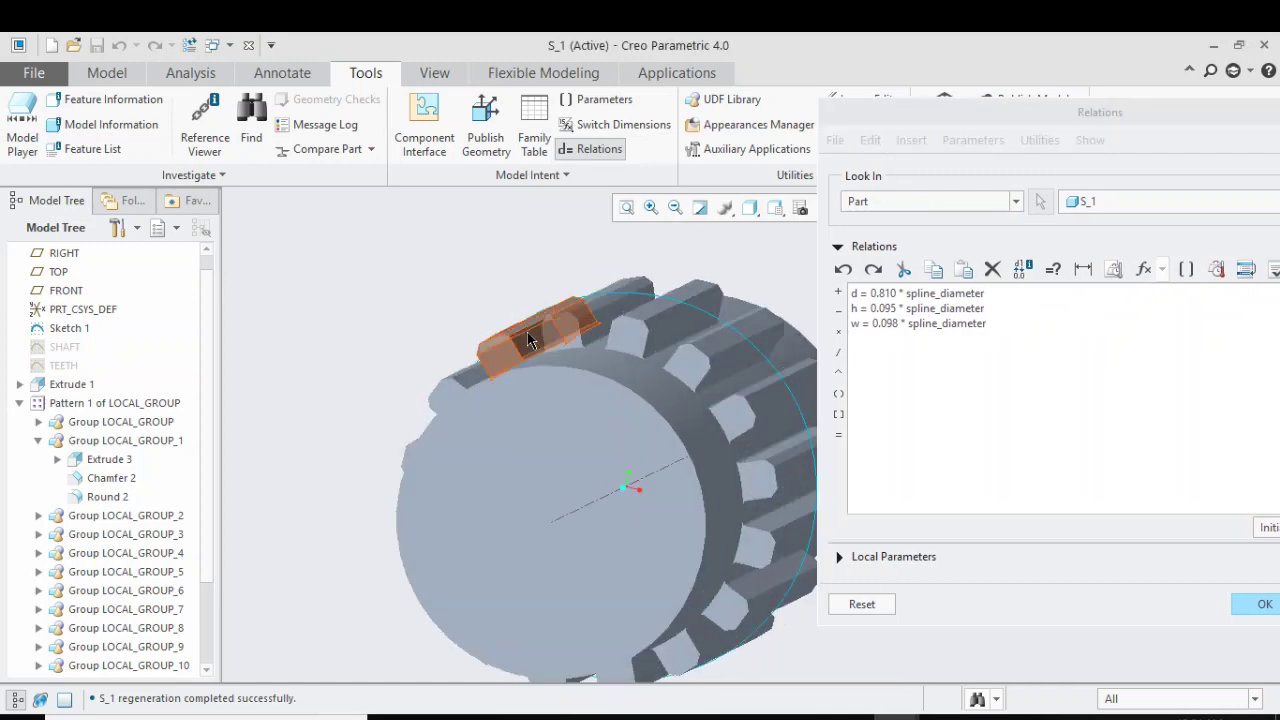
{"action": "left_click", "coordinate": [530, 341]}
{"action": "middle_click_drag", "start_coordinate": [432, 318], "coordinate": [660, 381]}
{"action": "left_click", "coordinate": [656, 374]}
{"action": "left_click", "coordinate": [887, 339]}
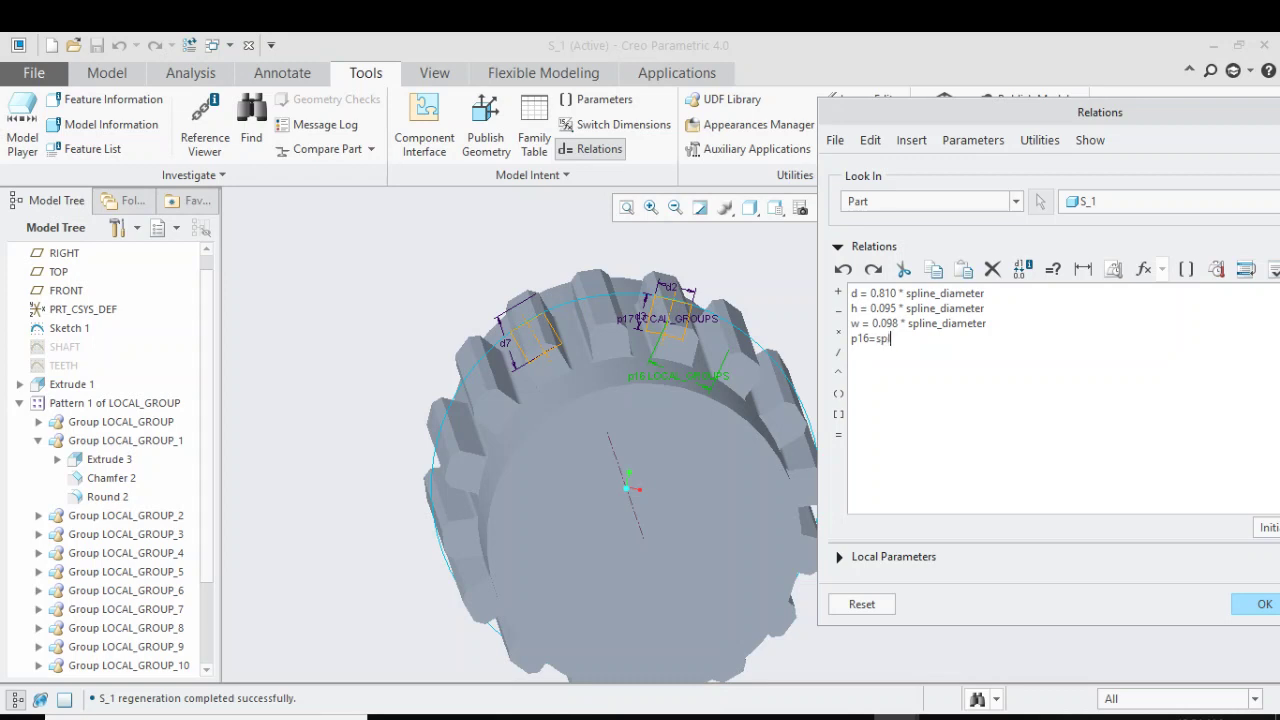
{"action": "type", "text": "=spline_nop"}
{"action": "left_click_drag", "start_coordinate": [971, 117], "coordinate": [603, 117]}
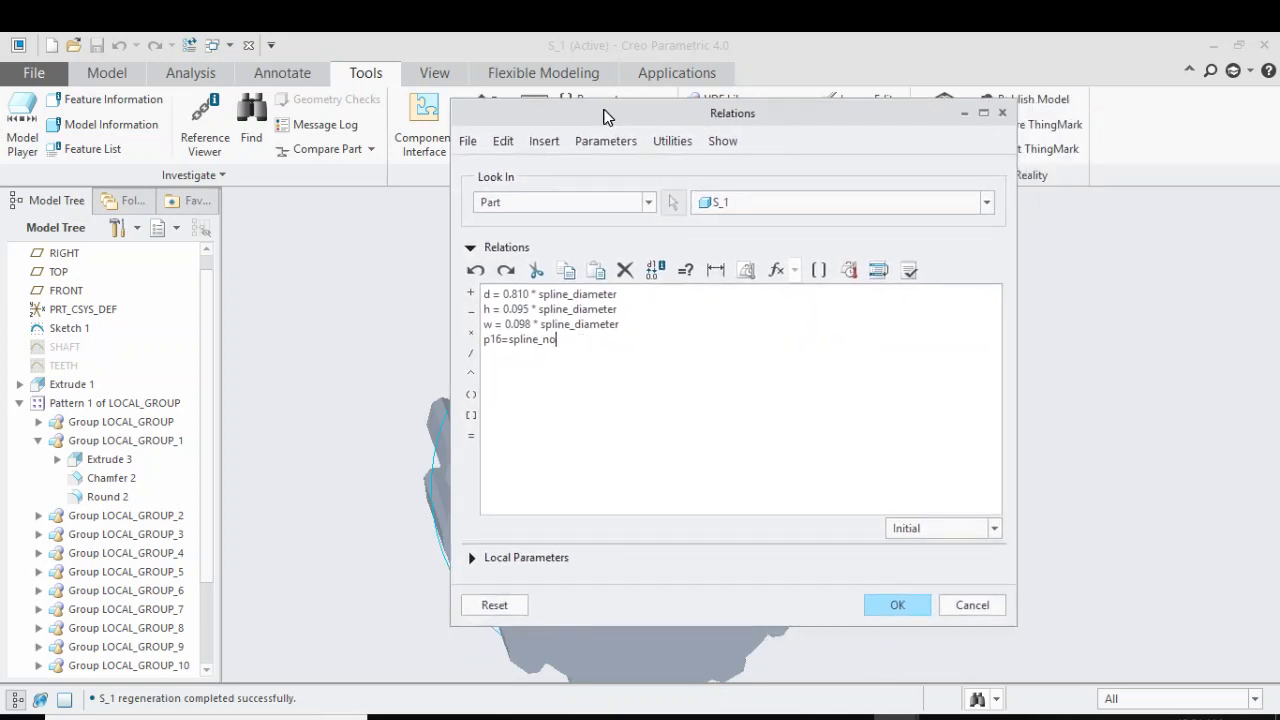
{"action": "left_click", "coordinate": [909, 270]}
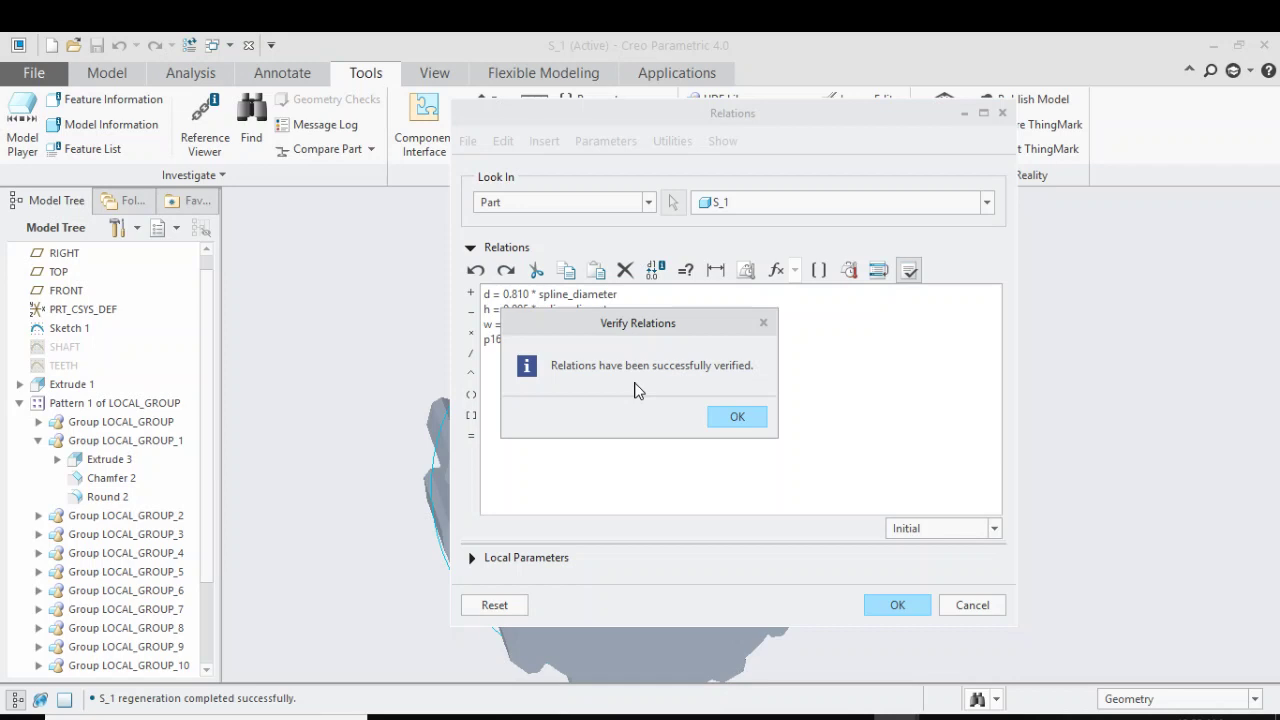
{"action": "left_click", "coordinate": [737, 417]}
{"action": "left_click", "coordinate": [897, 606]}
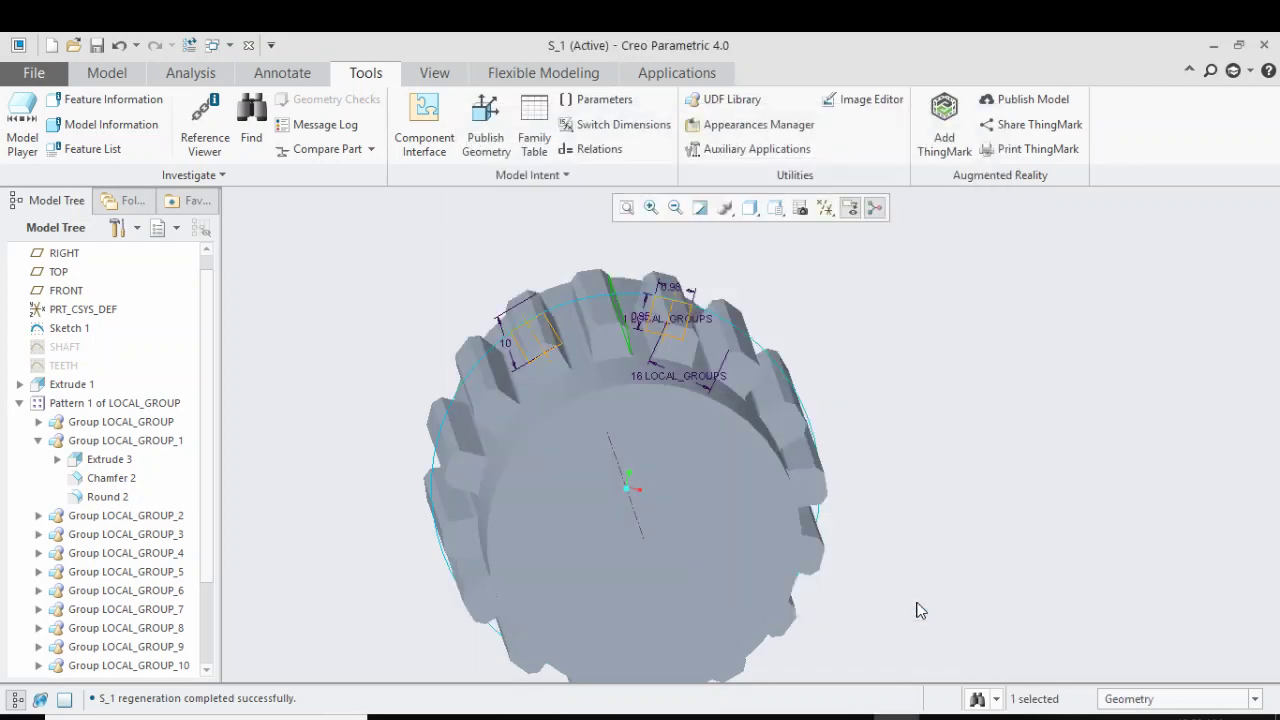
{"action": "left_click", "coordinate": [104, 73]}
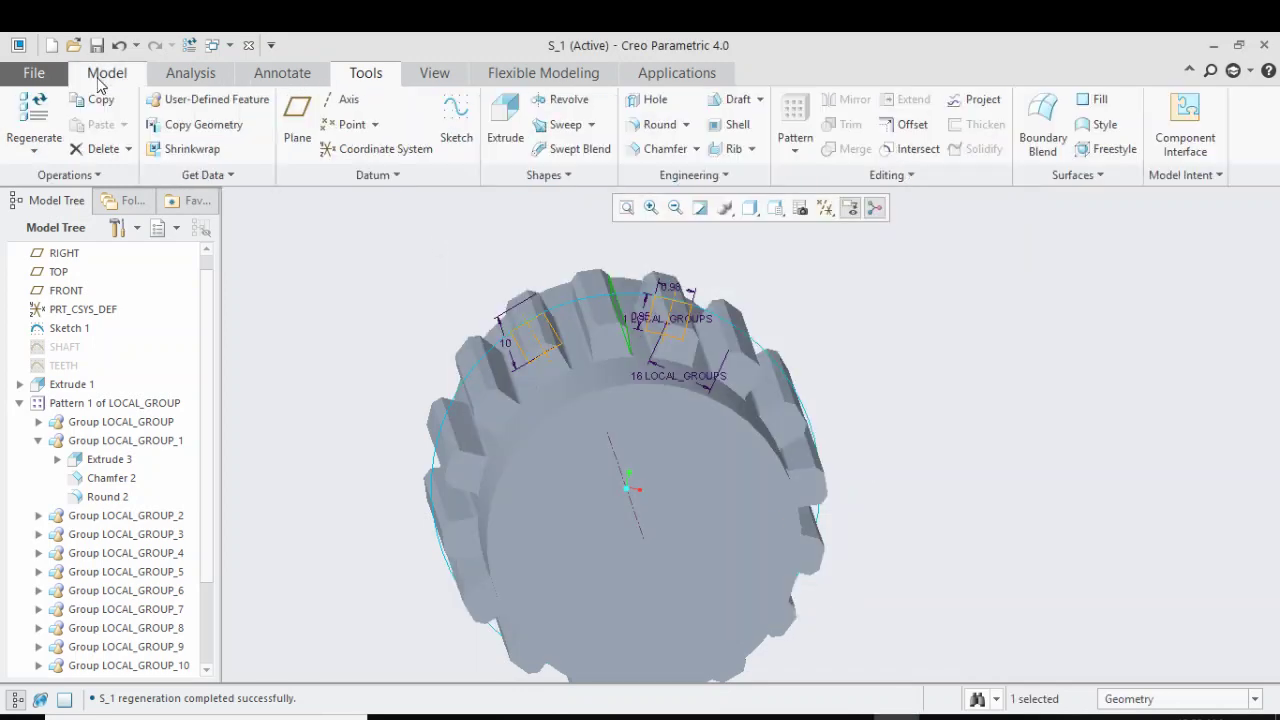
{"action": "left_click", "coordinate": [362, 296]}
{"action": "middle_click_drag", "start_coordinate": [362, 296], "coordinate": [405, 310]}
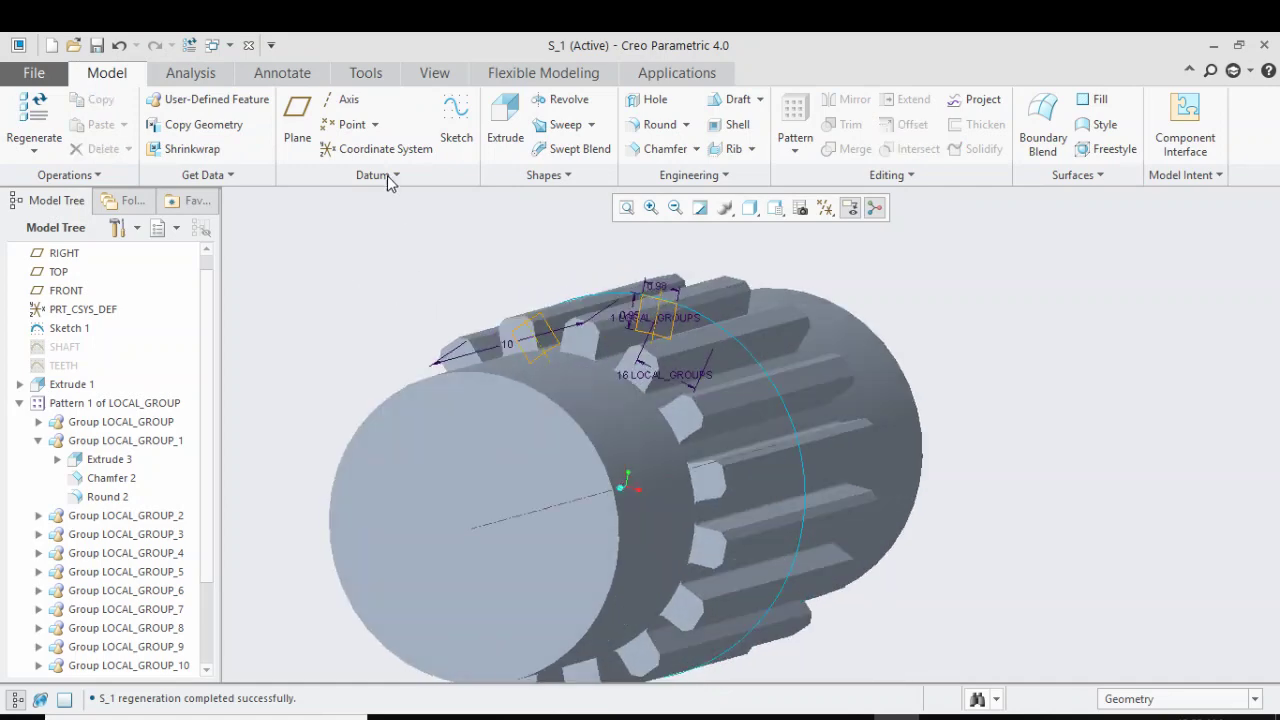
{"action": "left_click", "coordinate": [368, 78]}
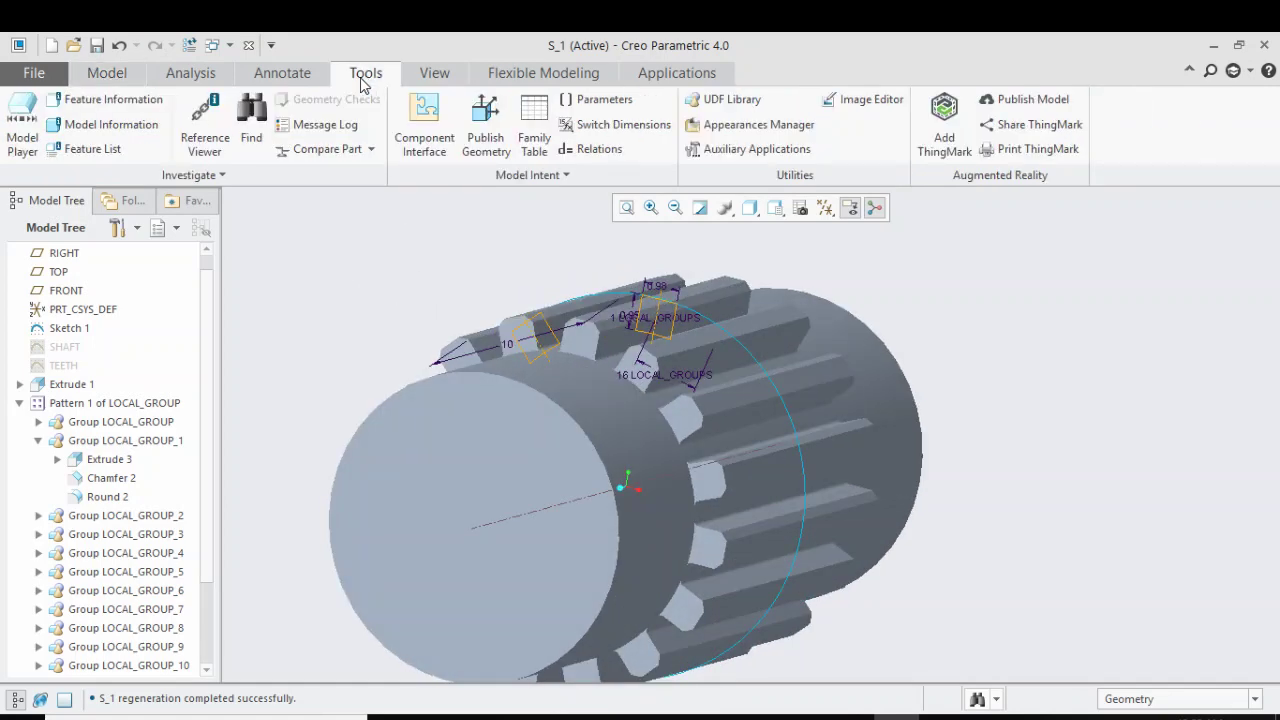
Set the part parameter SPLINE_NO to 5 and regenerate the model to test the tooth count
{"action": "left_click", "coordinate": [596, 104]}
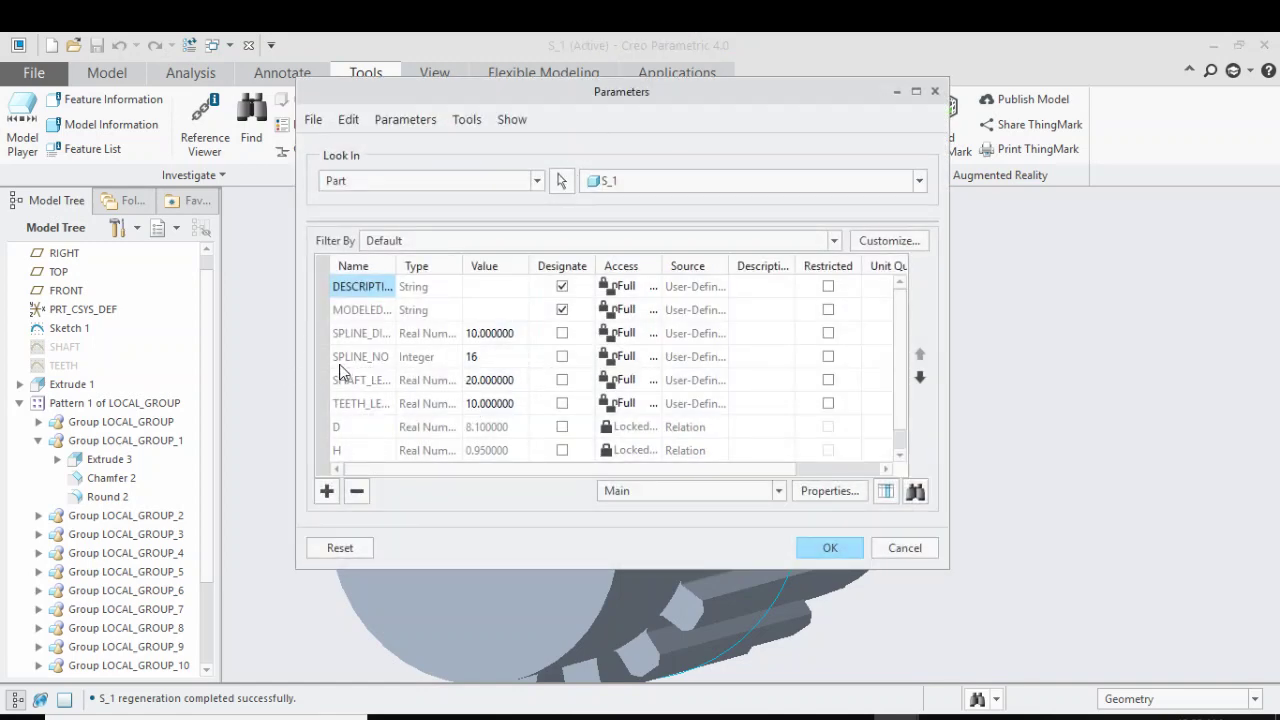
{"action": "double_click", "coordinate": [483, 357]}
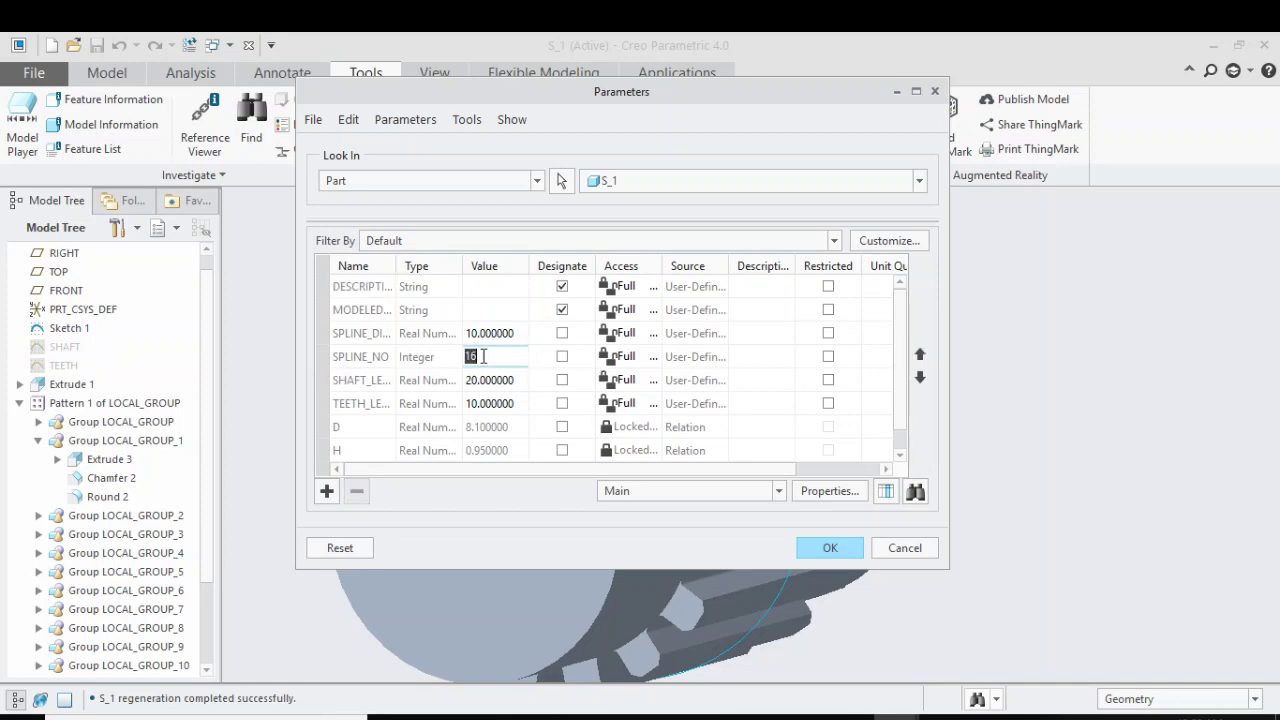
{"action": "key", "text": "Return"}
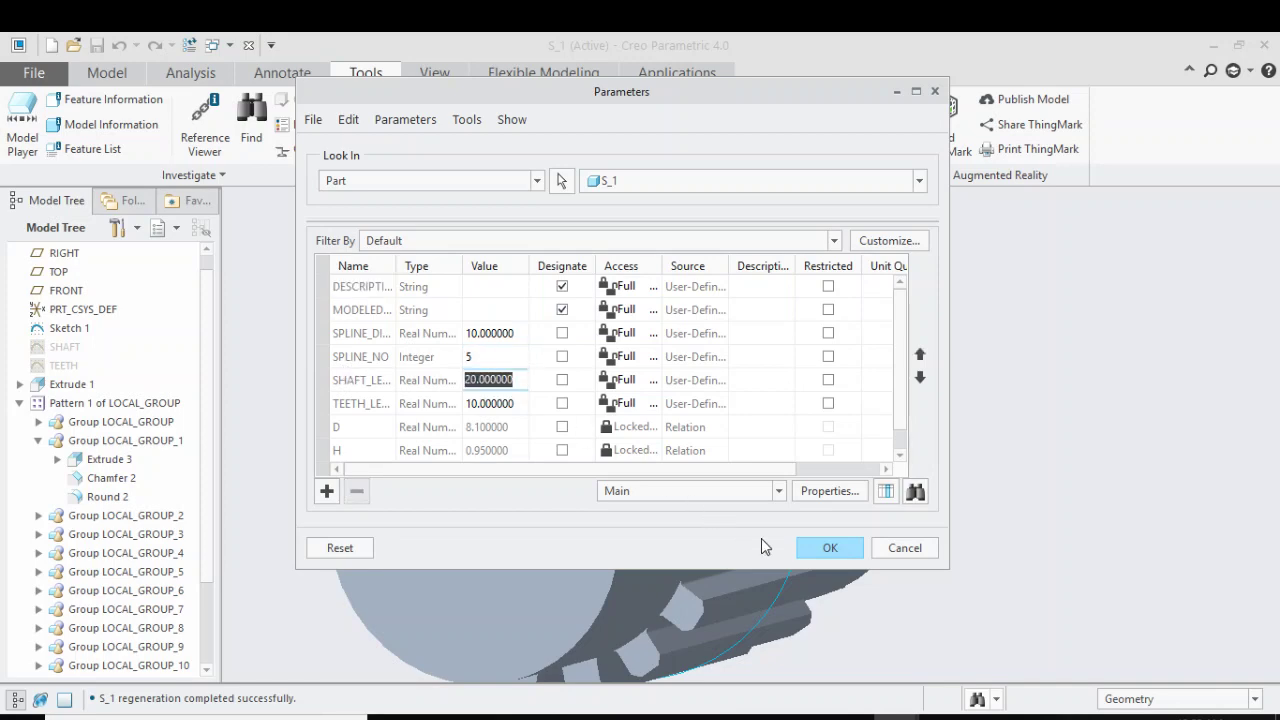
{"action": "left_click", "coordinate": [830, 548]}
{"action": "left_click", "coordinate": [105, 72]}
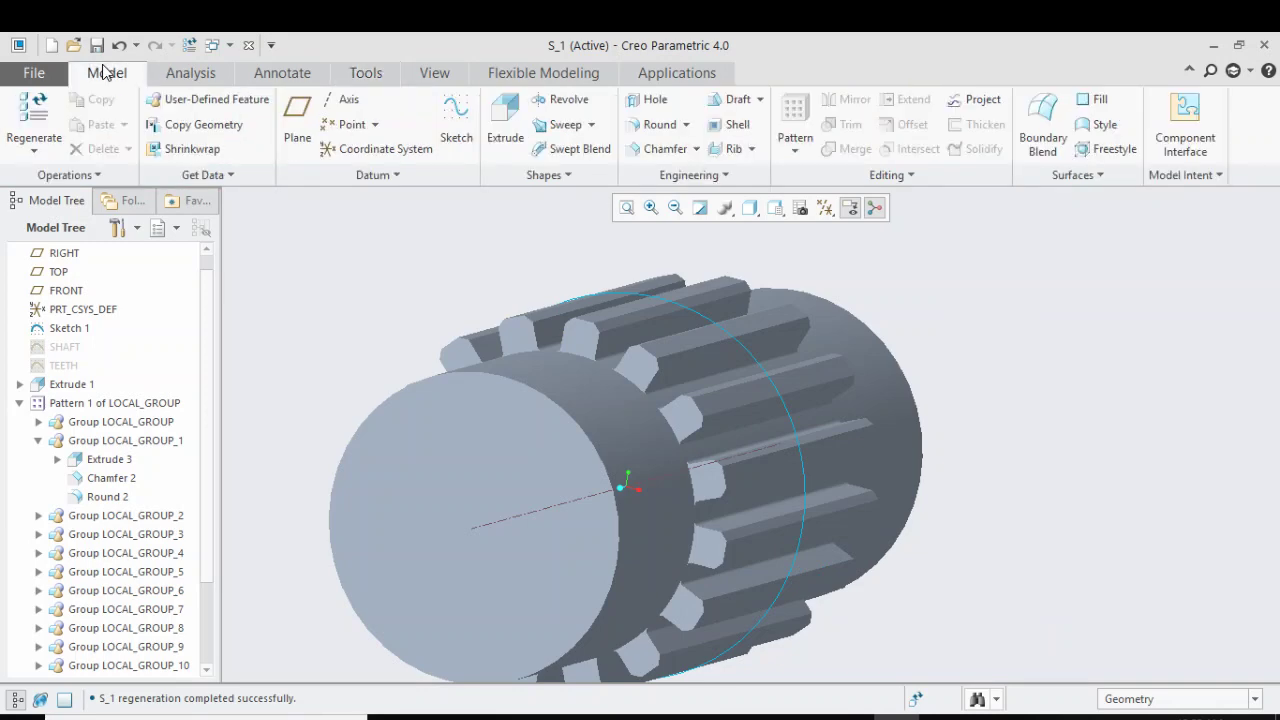
{"action": "left_click", "coordinate": [30, 110]}
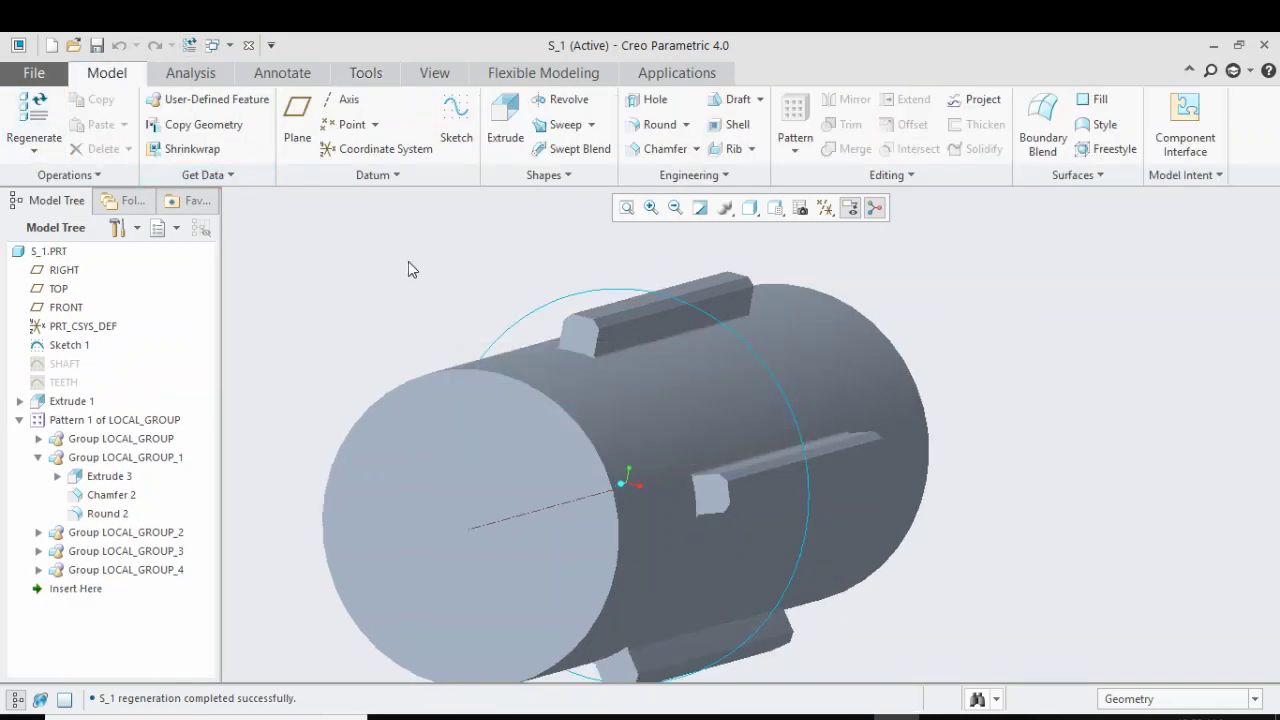
{"action": "middle_click_drag", "start_coordinate": [408, 261], "coordinate": [496, 266]}
{"action": "scroll", "coordinate": [505, 258], "scroll_direction": "down", "scroll_amount": 2}
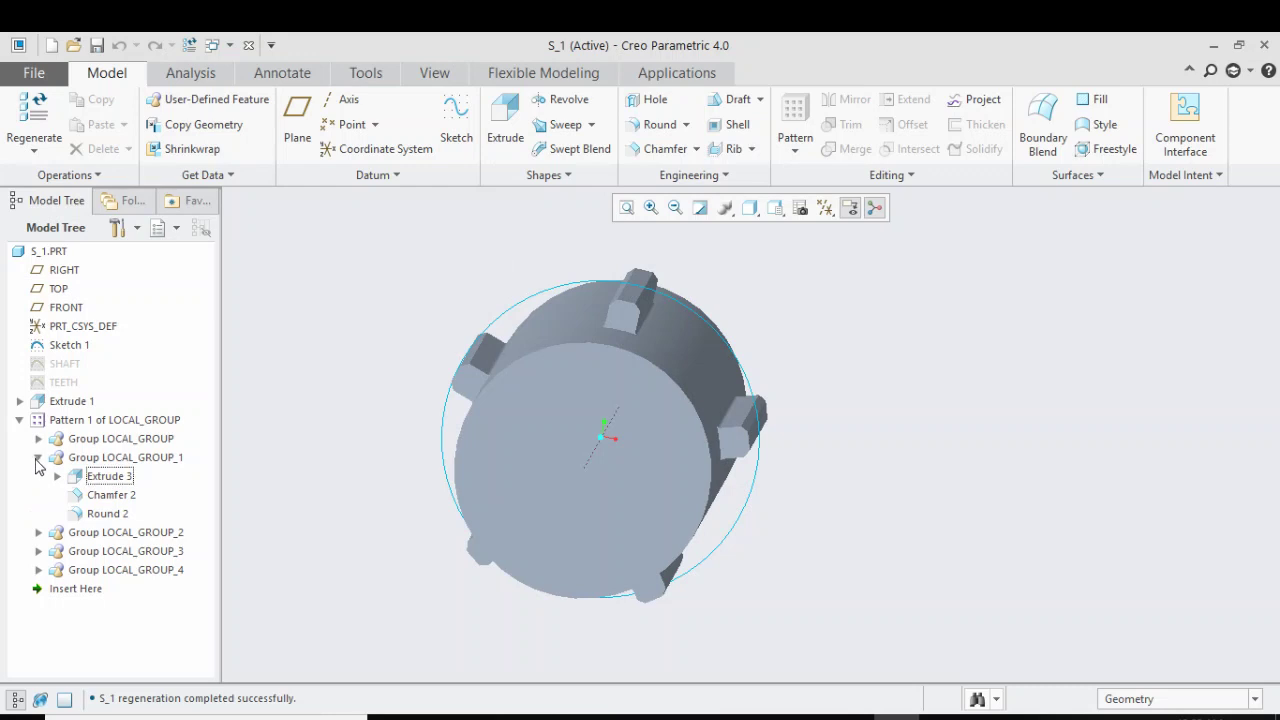
Collapse the tooth pattern in the model tree and review its axis pattern definition without changing any settings
{"action": "left_click", "coordinate": [39, 457]}
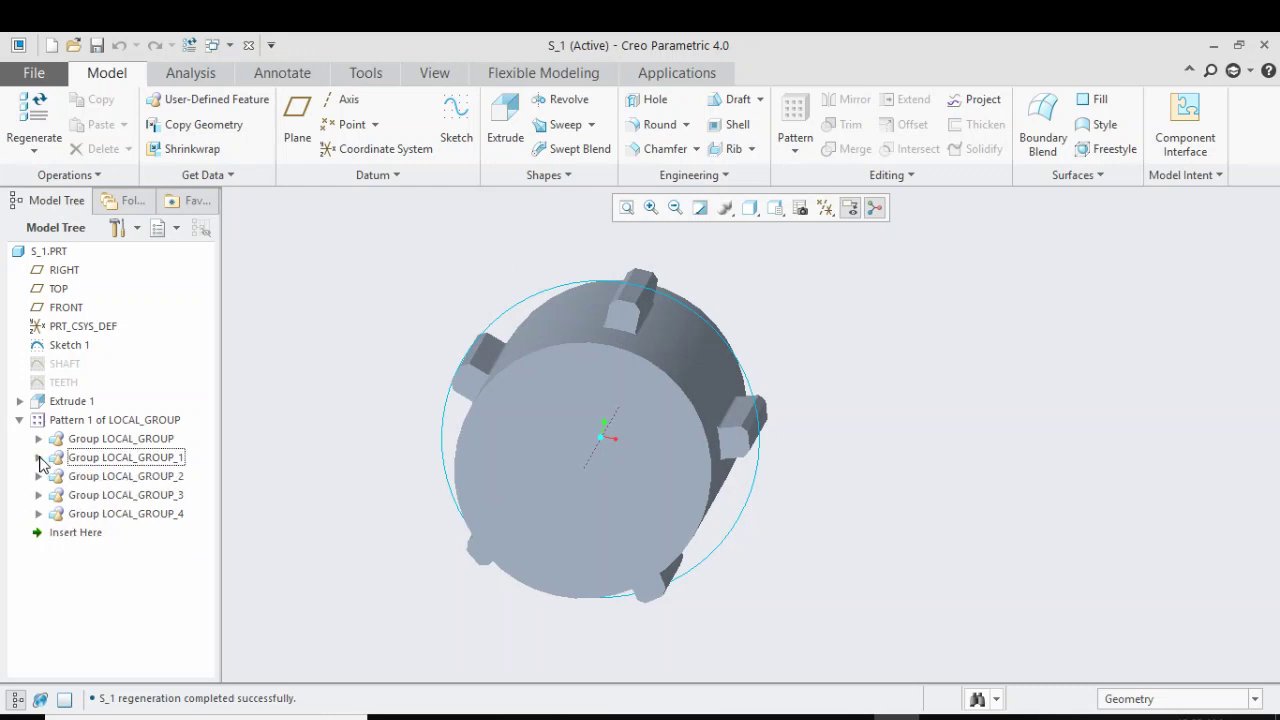
{"action": "left_click", "coordinate": [19, 420]}
{"action": "left_click", "coordinate": [55, 424]}
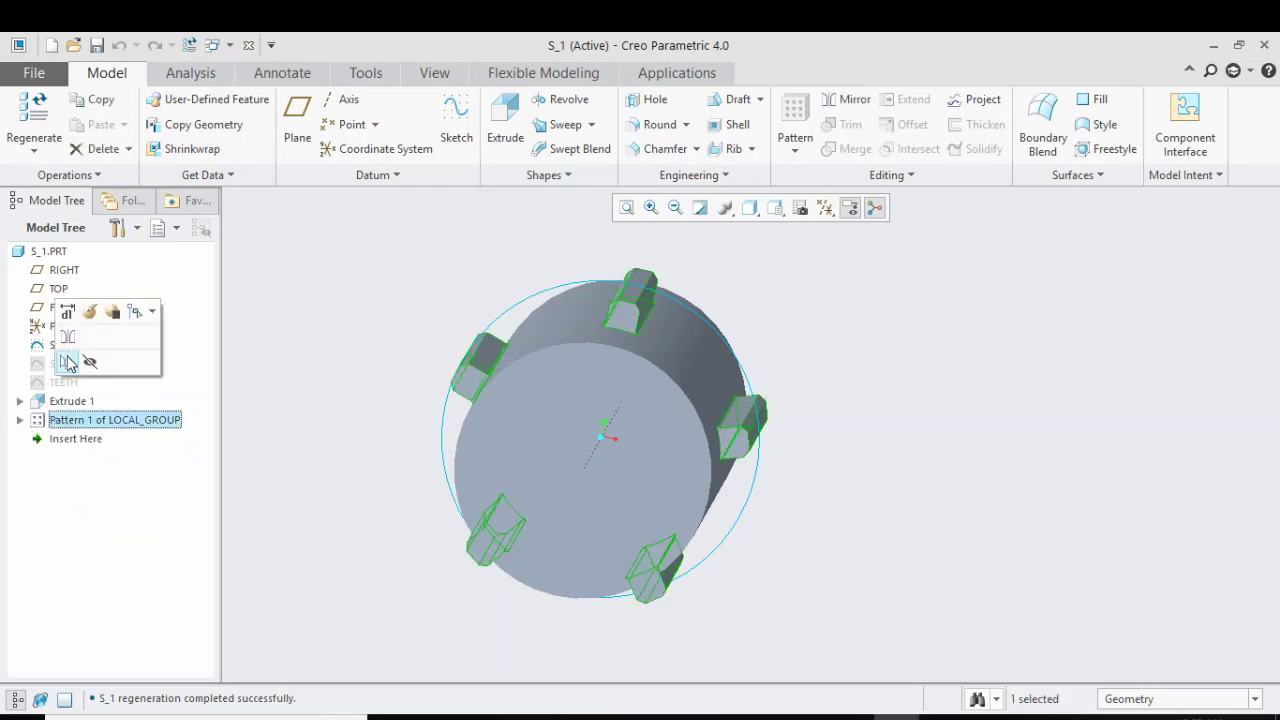
{"action": "left_click", "coordinate": [89, 314]}
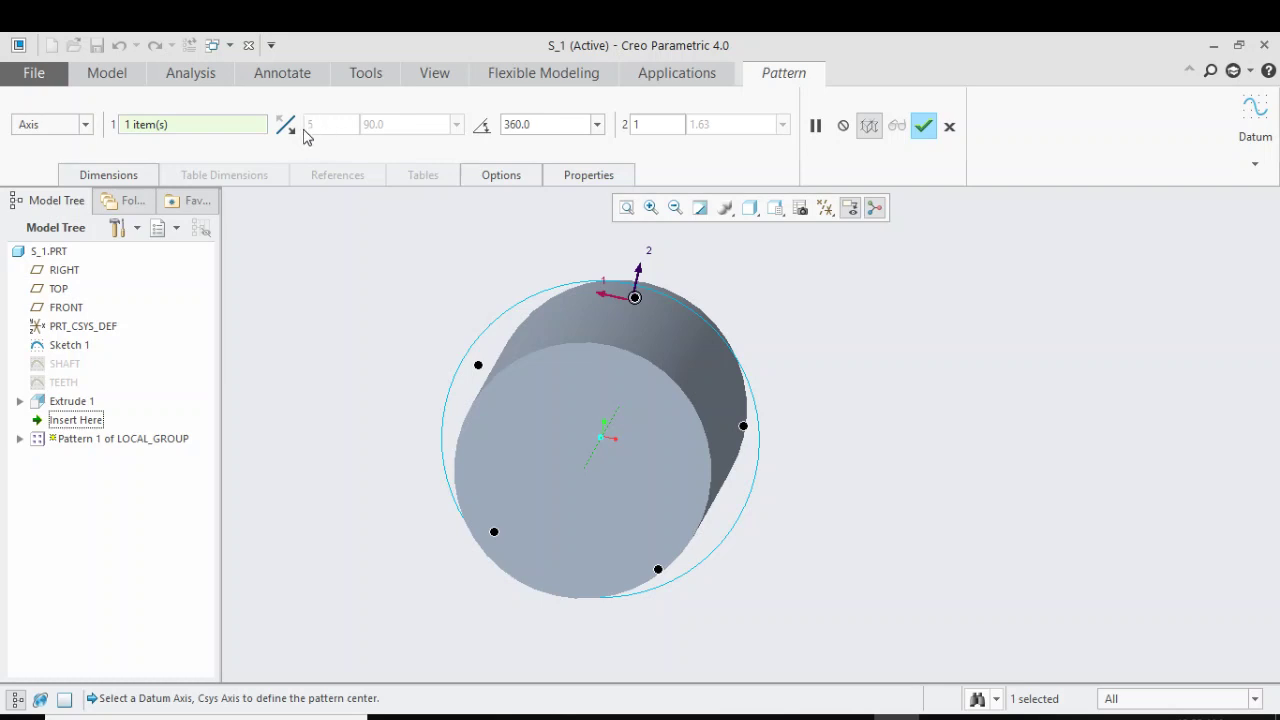
{"action": "left_click", "coordinate": [923, 126]}
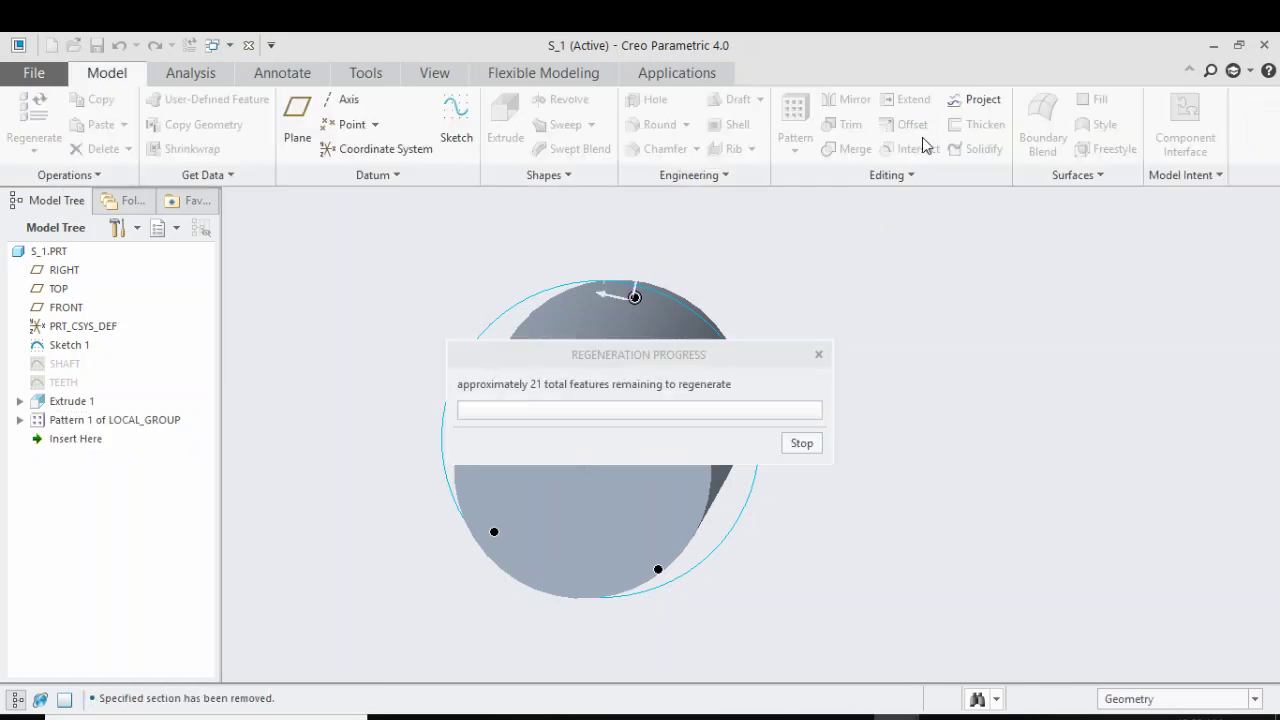
{"action": "left_click", "coordinate": [918, 280]}
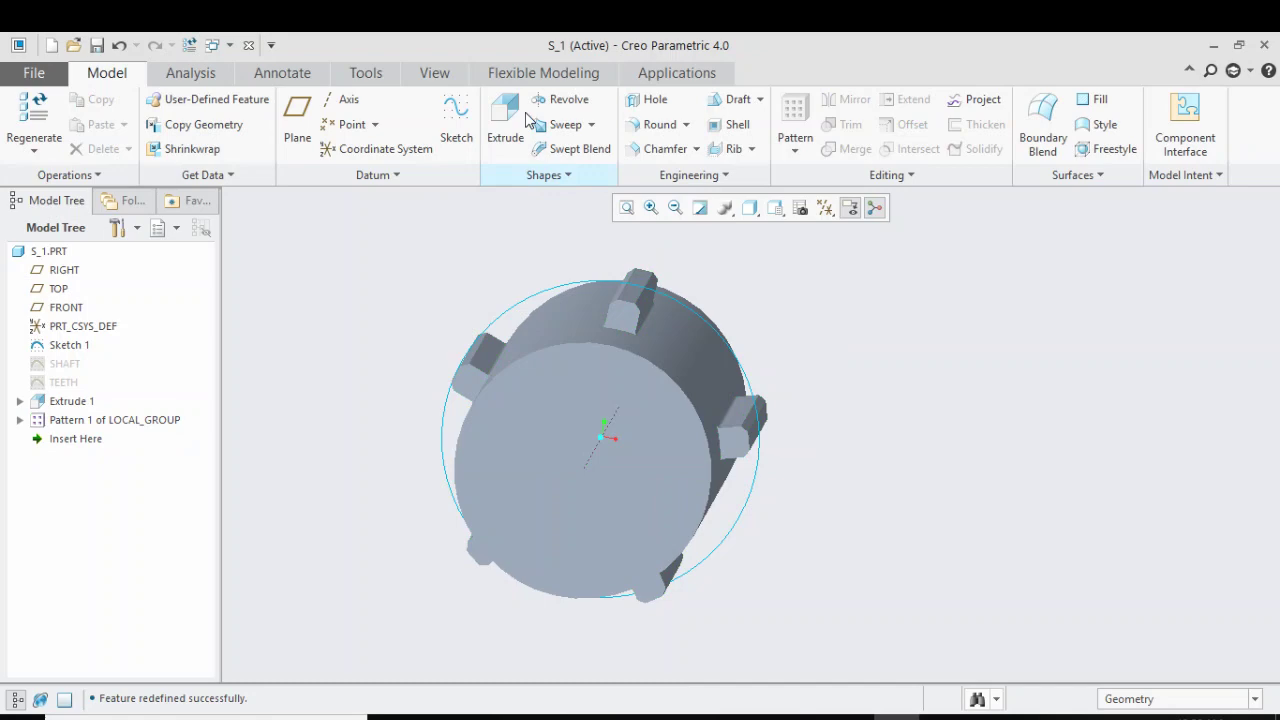
Set the part parameter SPLINE_NO to 16 and regenerate the splined shaft
{"action": "left_click", "coordinate": [355, 73]}
{"action": "left_click", "coordinate": [600, 99]}
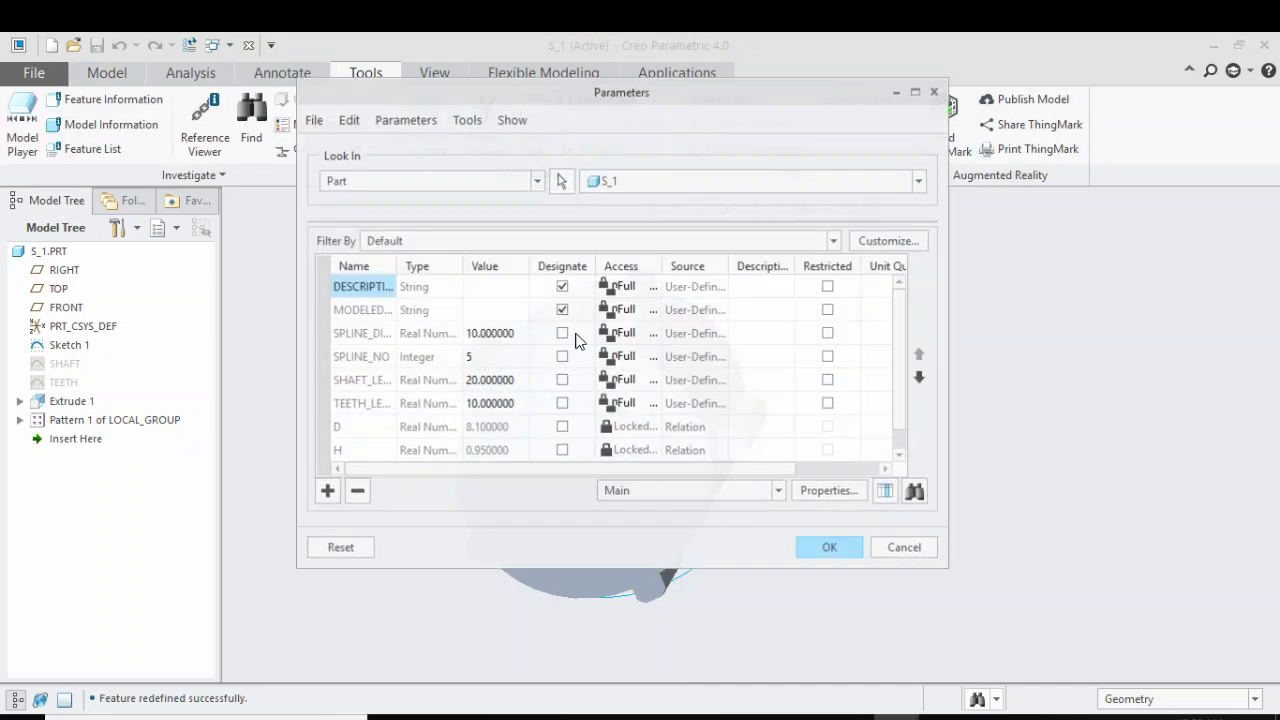
{"action": "left_click", "coordinate": [478, 352]}
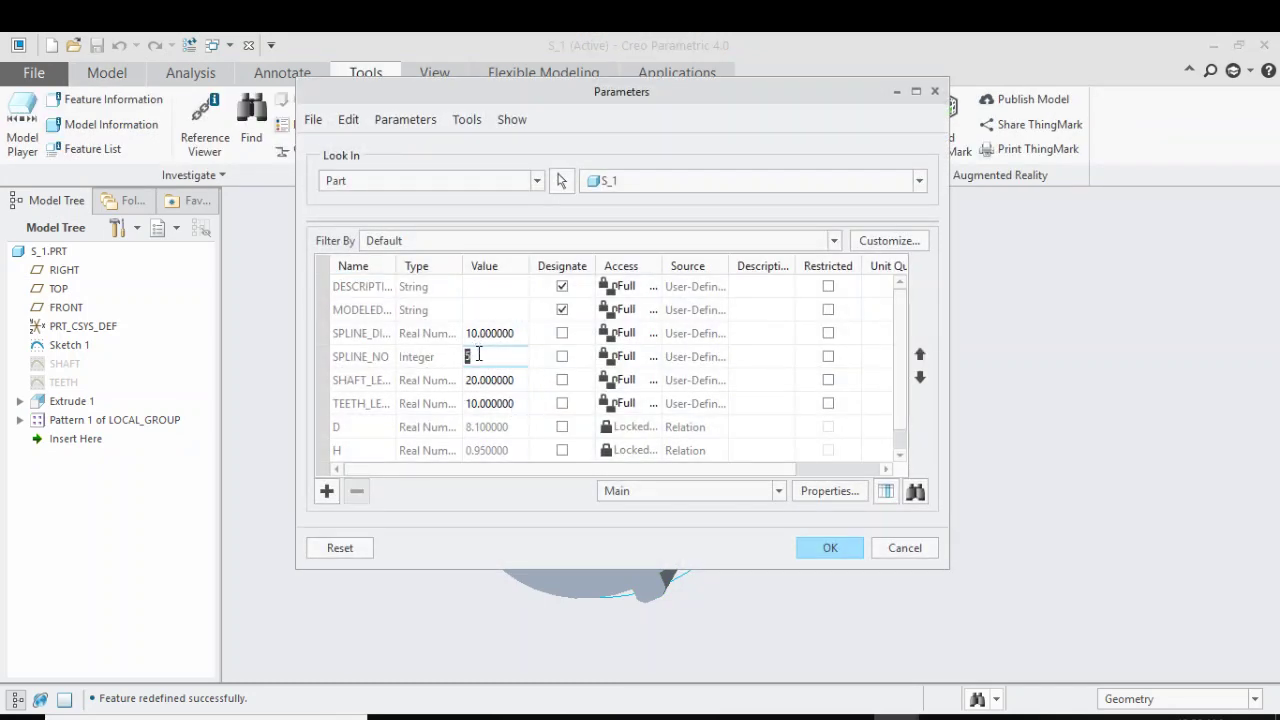
{"action": "key", "text": "Return"}
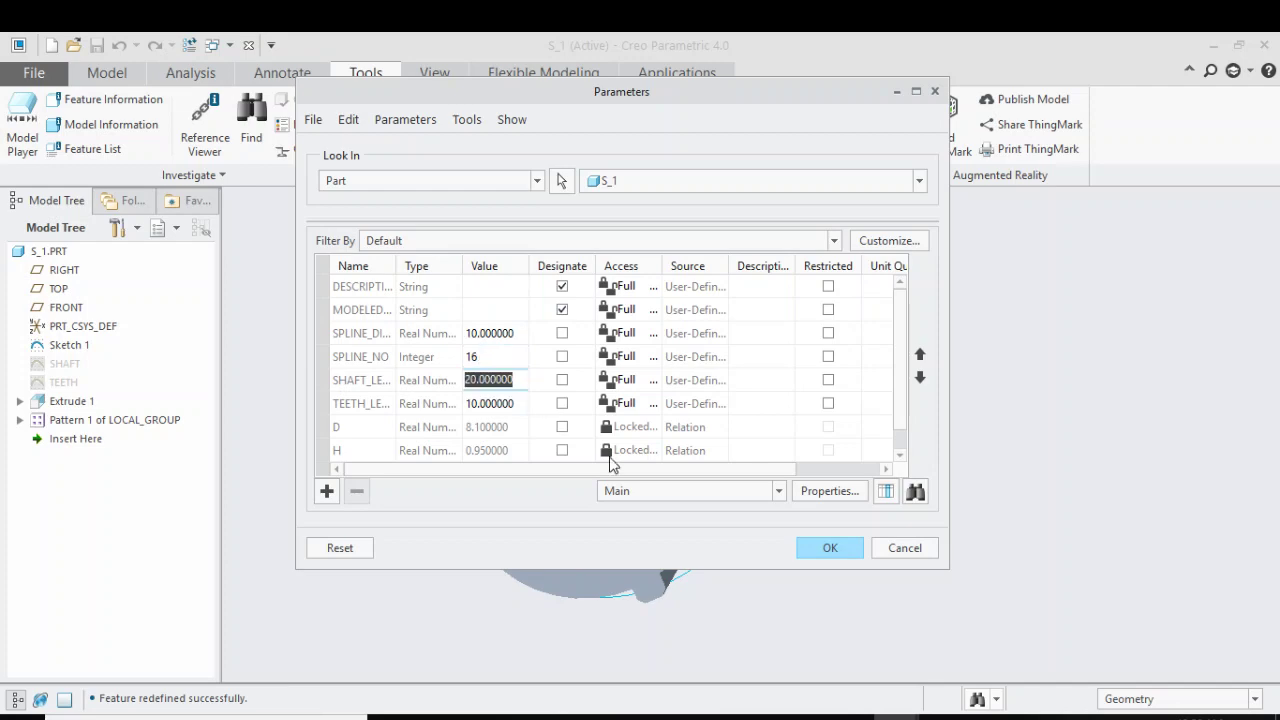
{"action": "left_click", "coordinate": [845, 551]}
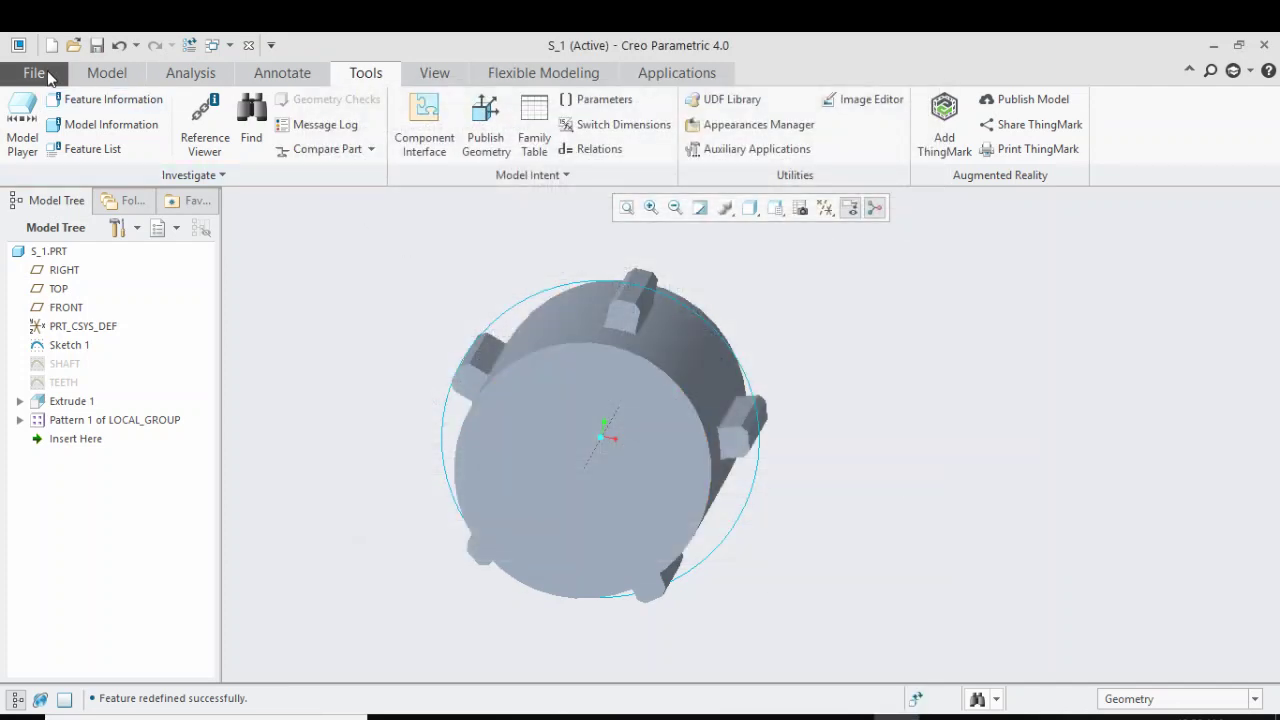
{"action": "left_click", "coordinate": [104, 74]}
{"action": "left_click", "coordinate": [32, 122]}
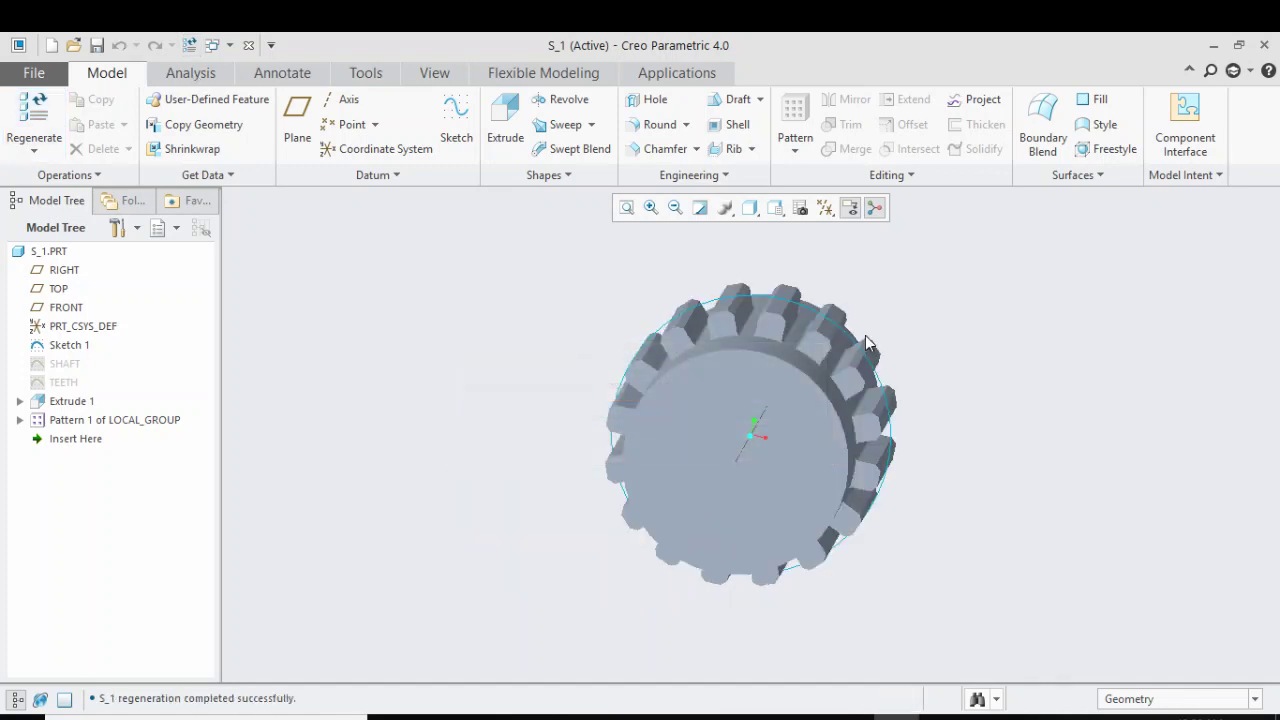
{"action": "middle_click_drag", "start_coordinate": [1055, 397], "coordinate": [1012, 402]}
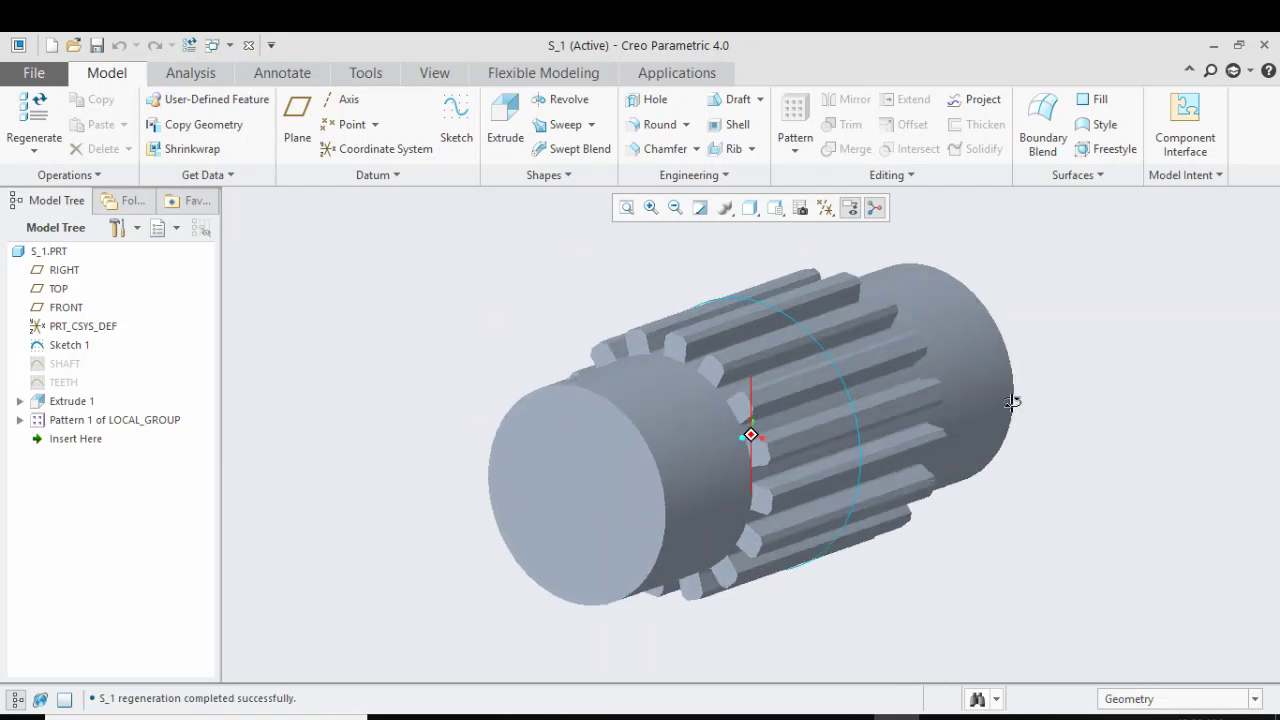
{"action": "scroll", "coordinate": [926, 407], "scroll_direction": "down", "scroll_amount": 2}
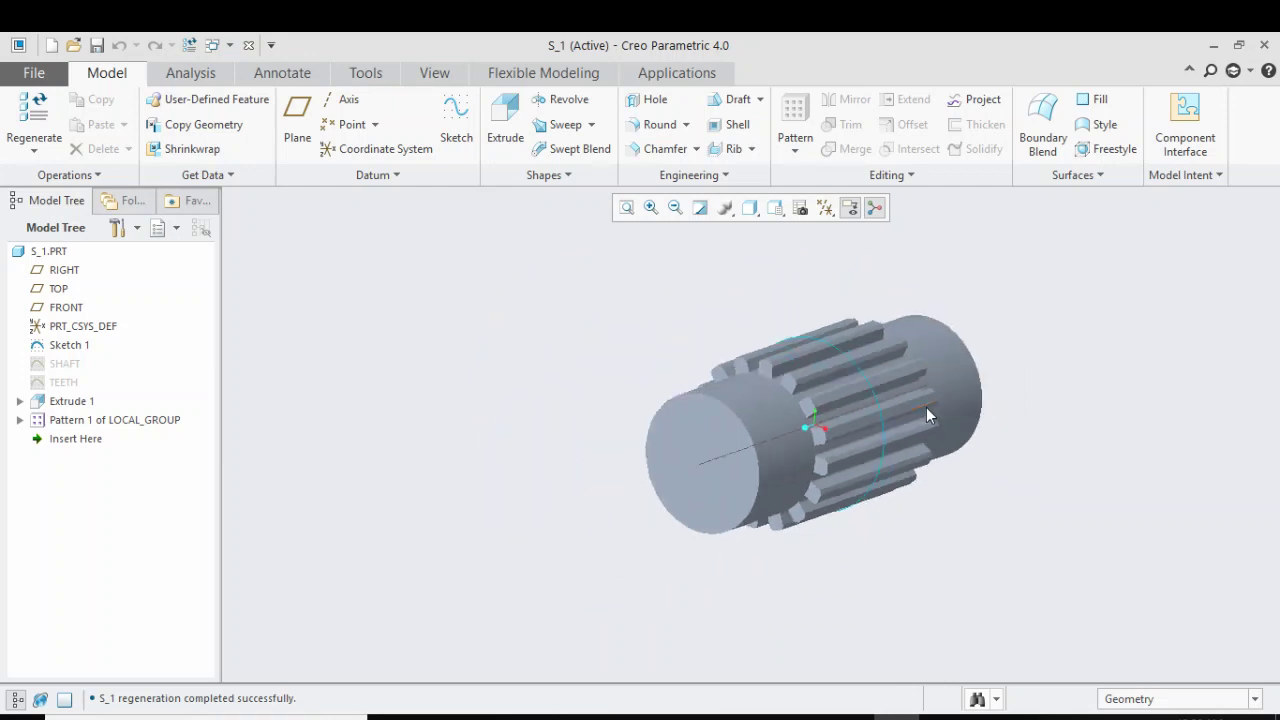
{"action": "scroll", "coordinate": [945, 396], "scroll_direction": "up", "scroll_amount": 2}
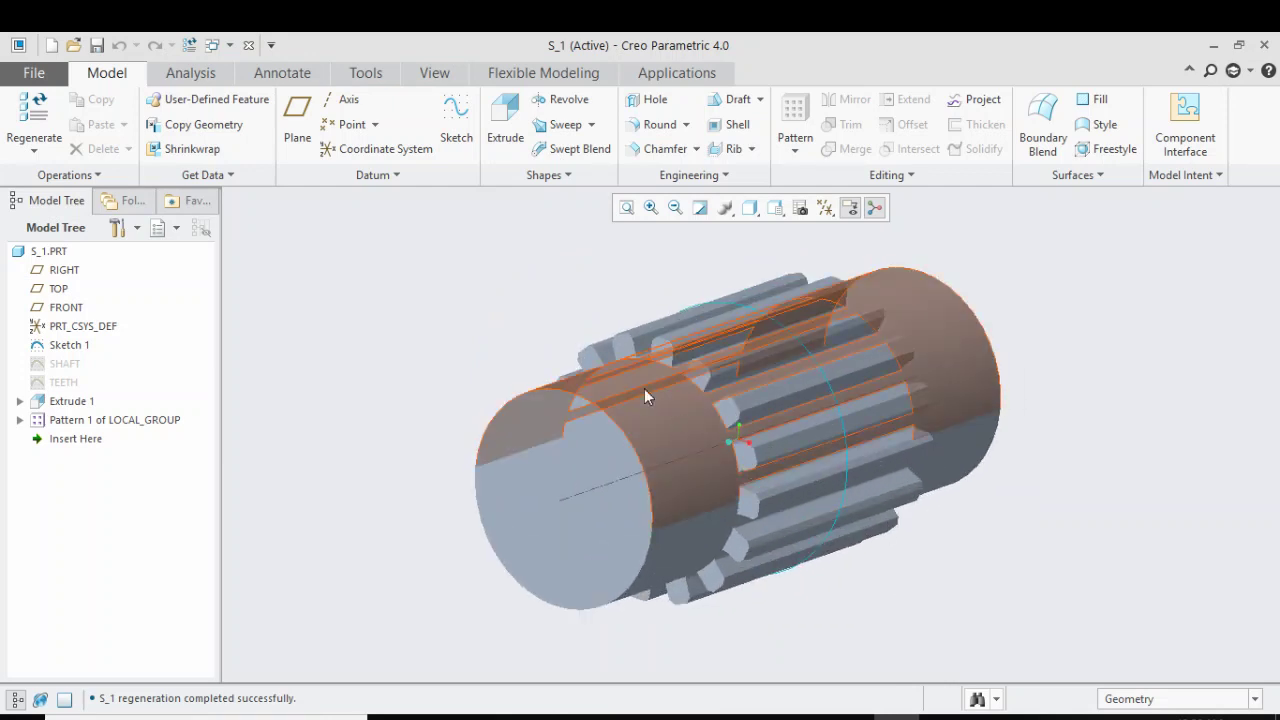
{"action": "scroll", "coordinate": [1043, 454], "scroll_direction": "down", "scroll_amount": 1}
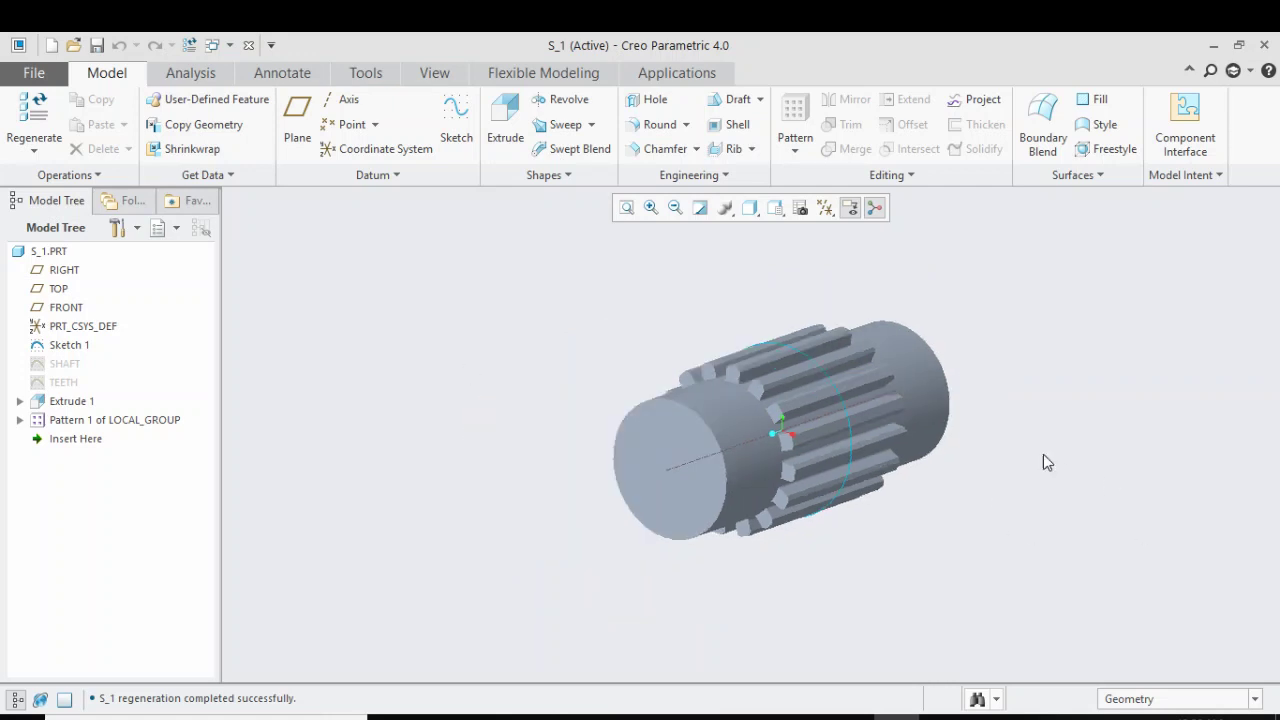
{"action": "scroll", "coordinate": [980, 425], "scroll_direction": "up", "scroll_amount": 1}
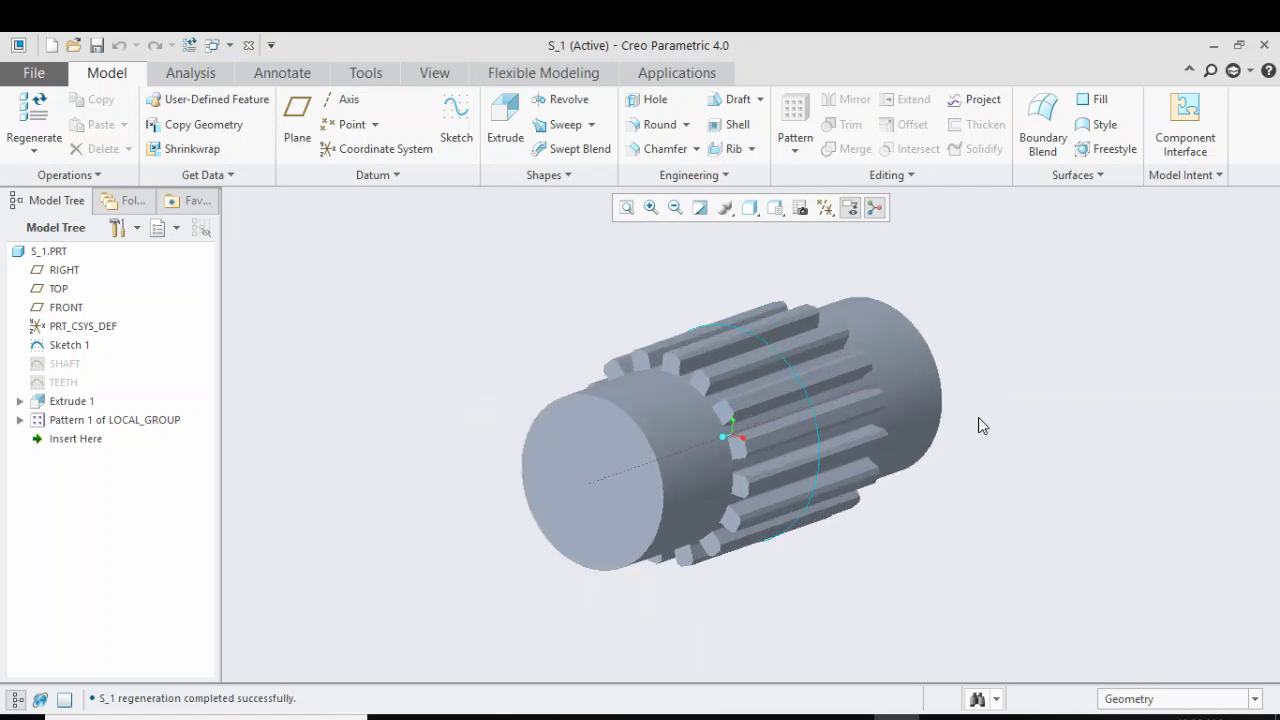
{"action": "left_click", "coordinate": [1213, 45]}
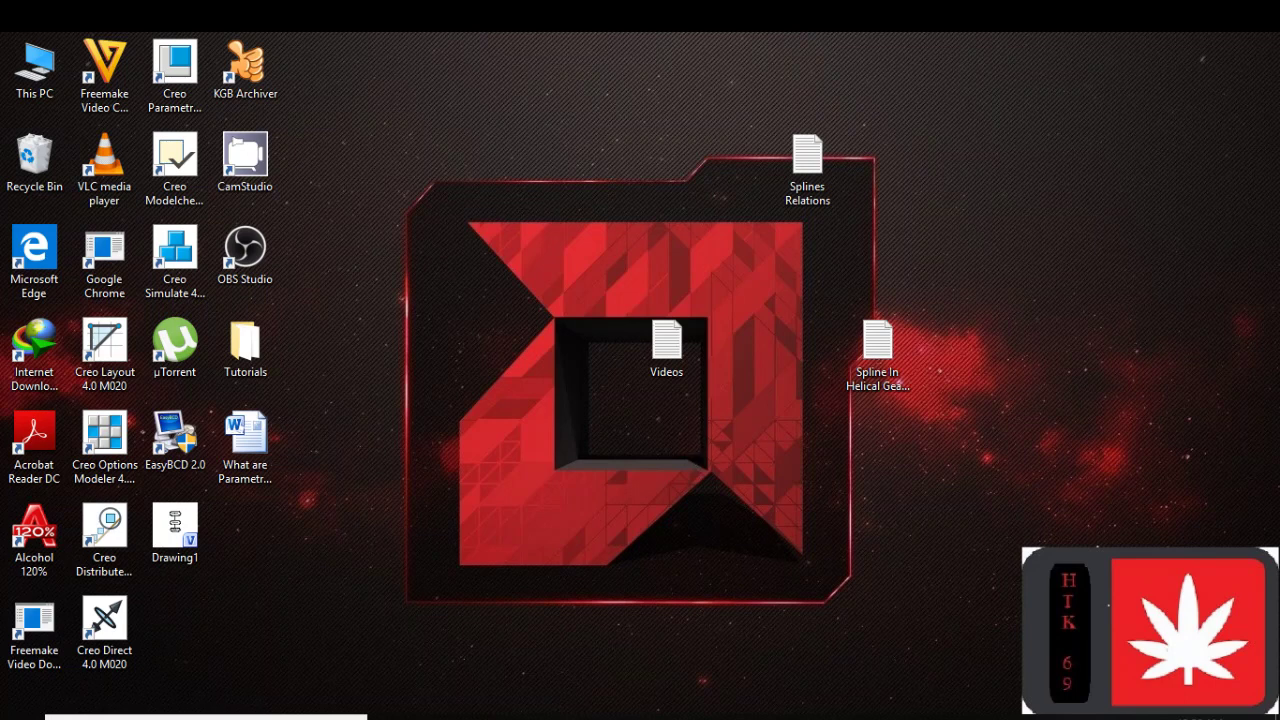
{"action": "left_click", "coordinate": [1066, 716]}
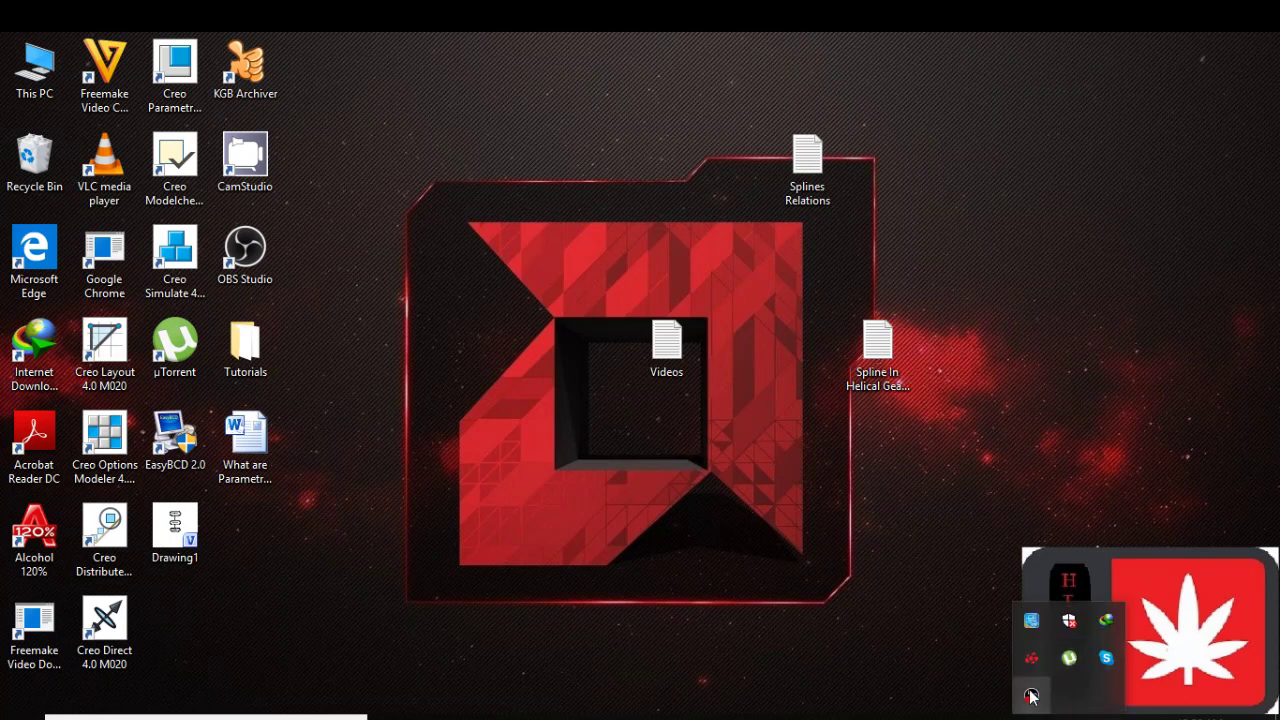